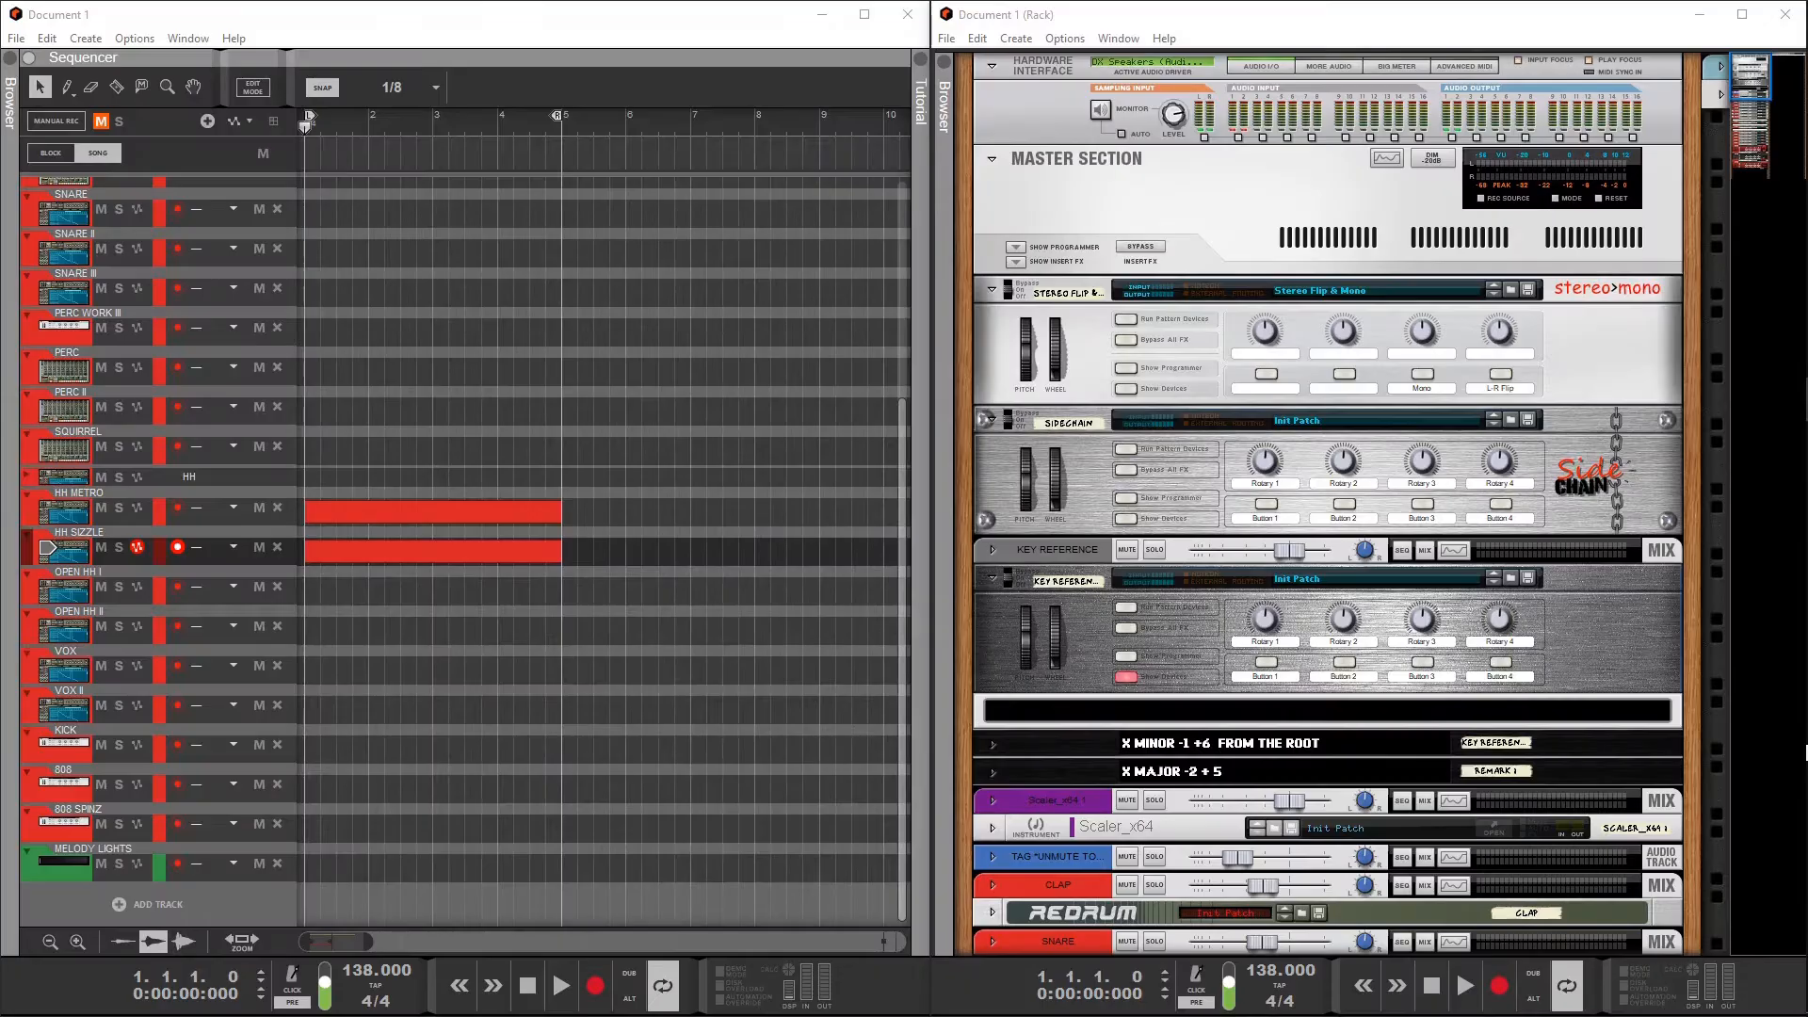
Search the factory sounds' Combinator Patches folder for "MONO" and try the L-R Flip switch on the Stereo Flip & Mono combinator
click(1605, 371)
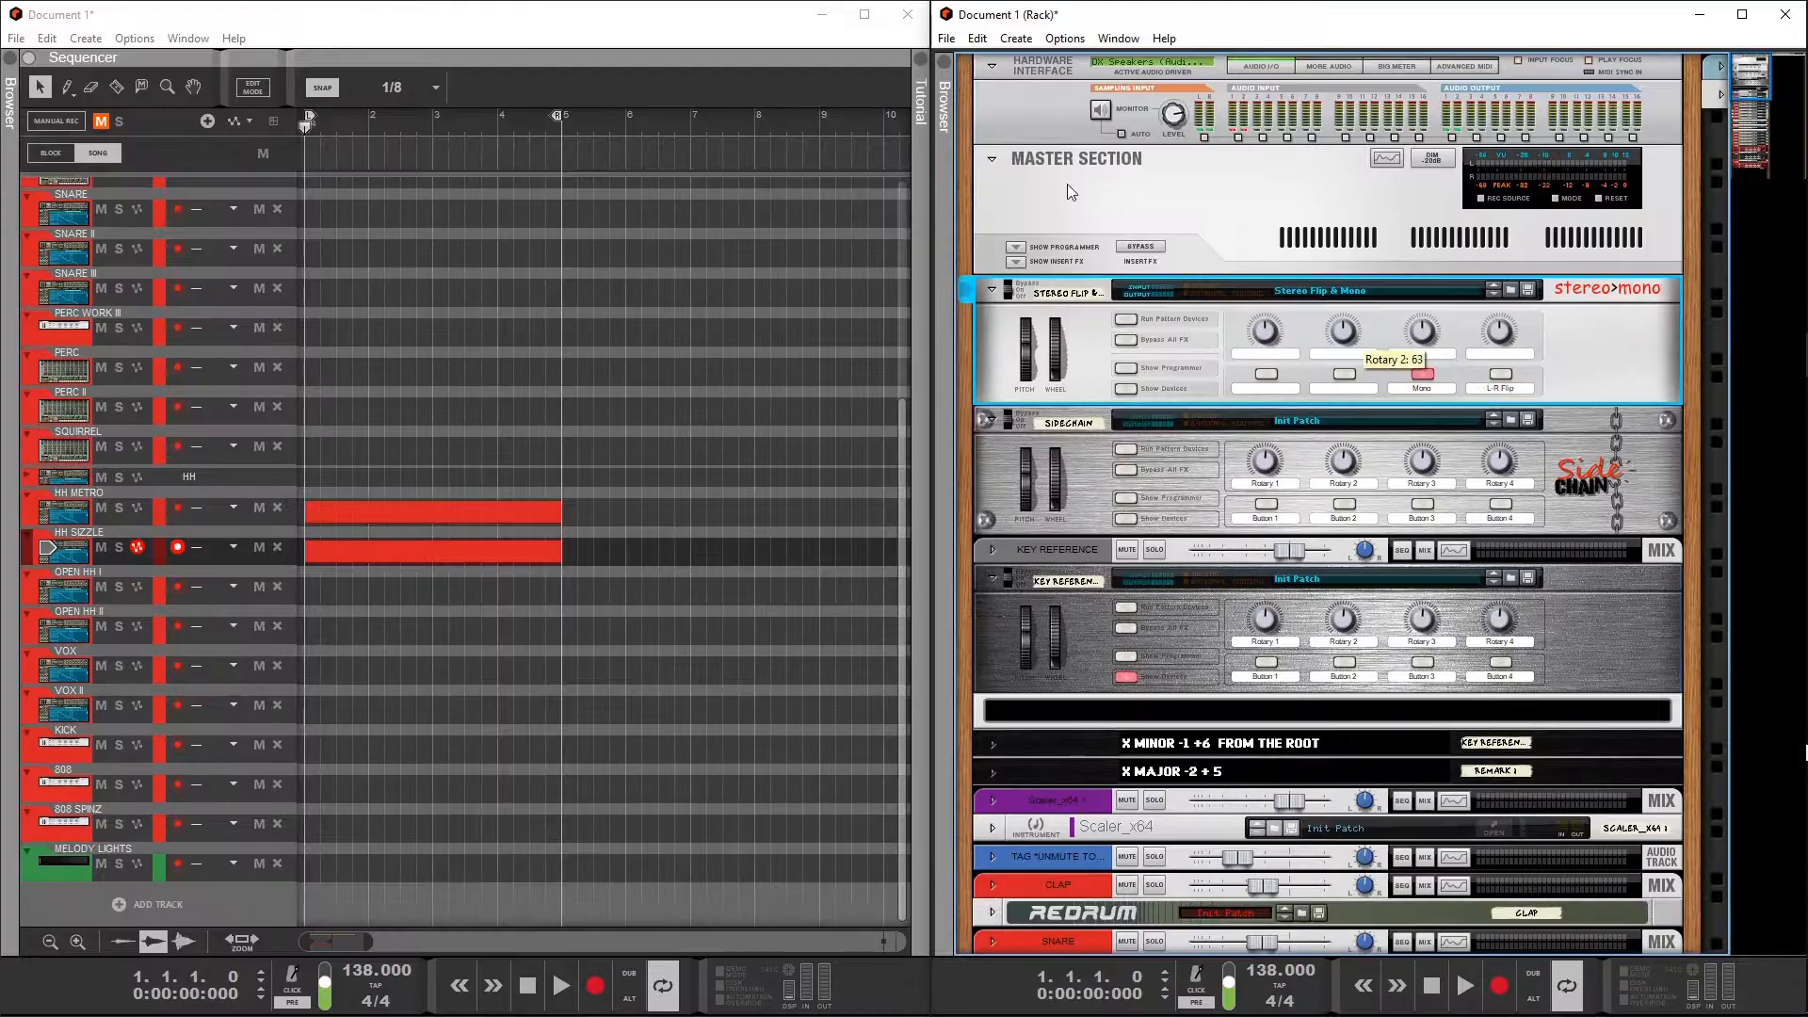
click(940, 68)
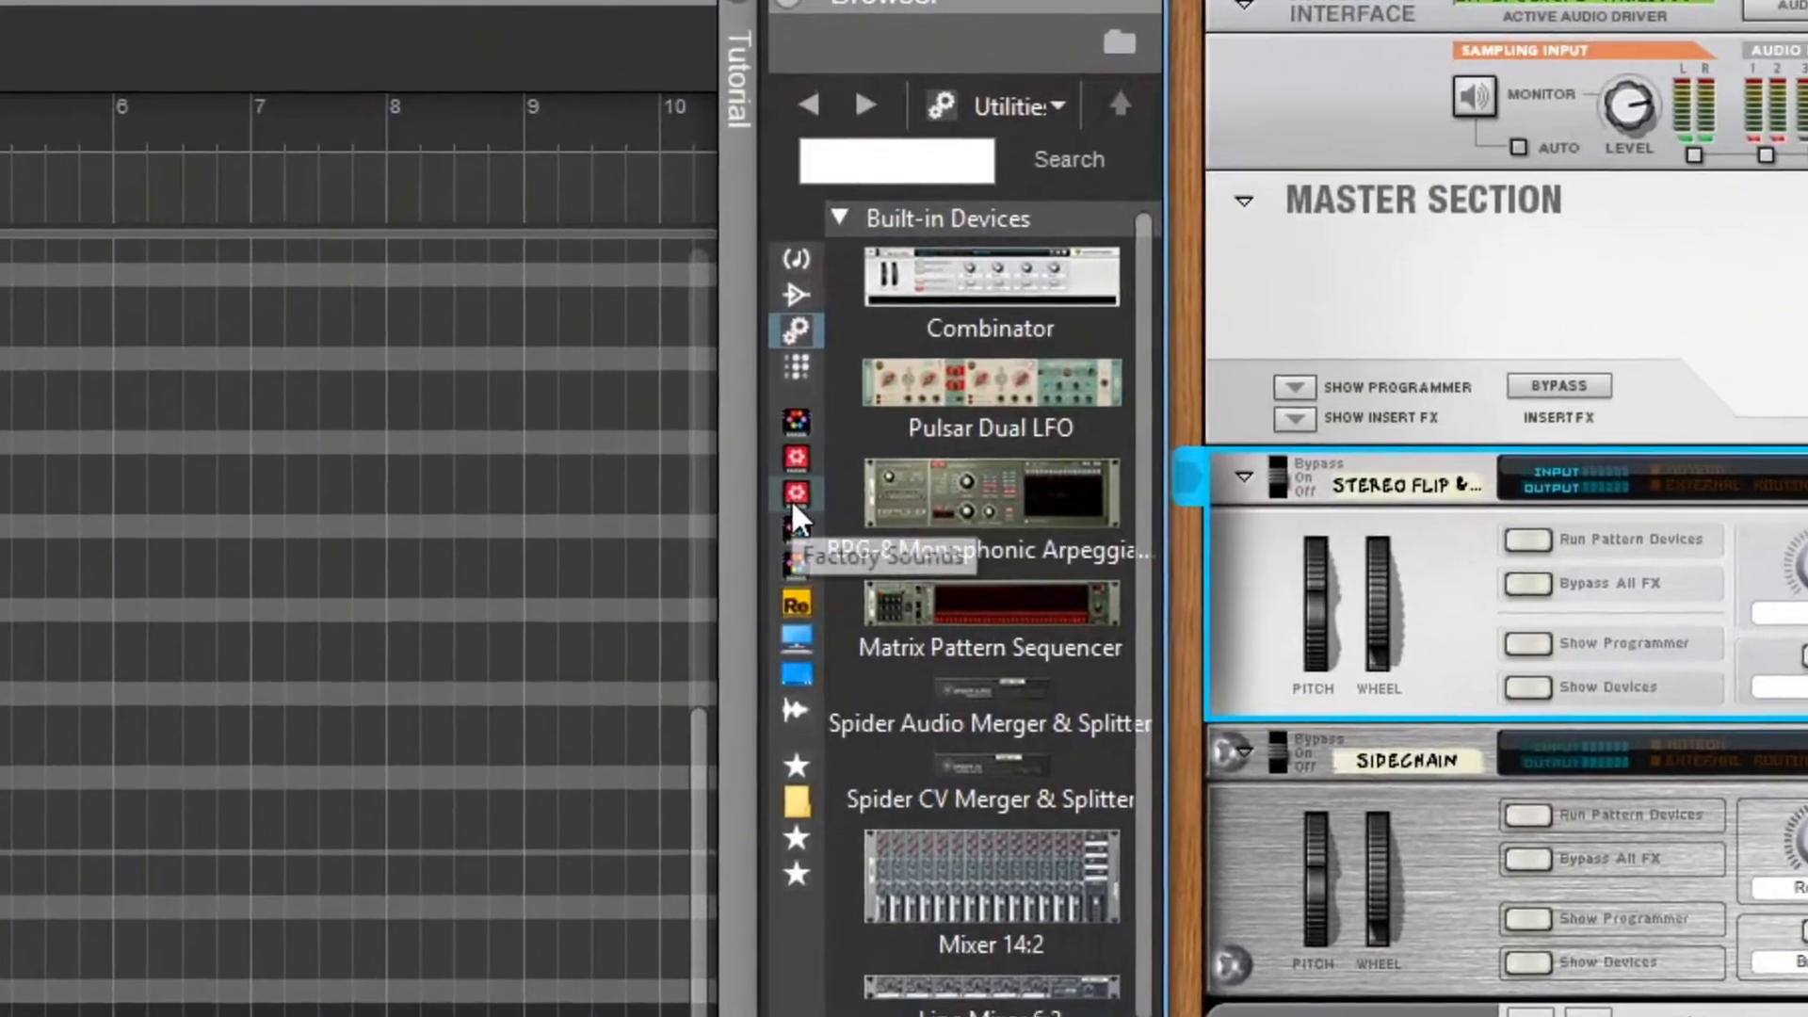
click(800, 473)
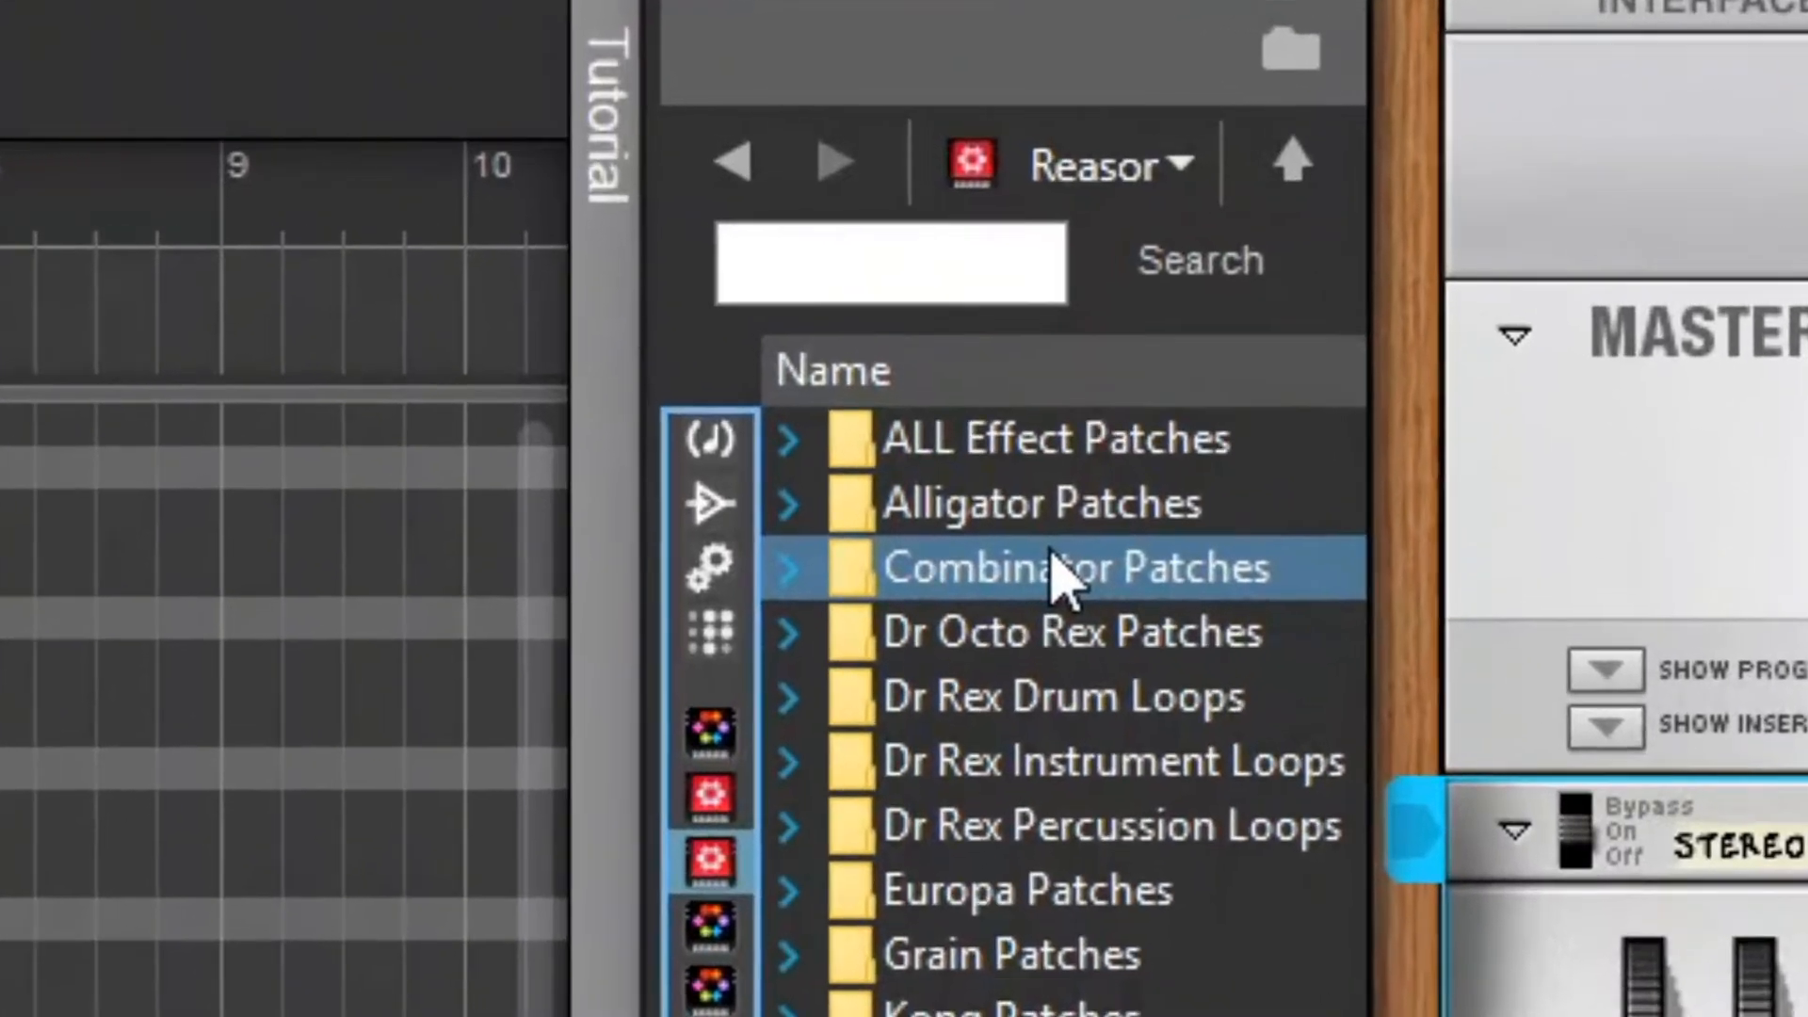
double_click(1039, 508)
click(920, 274)
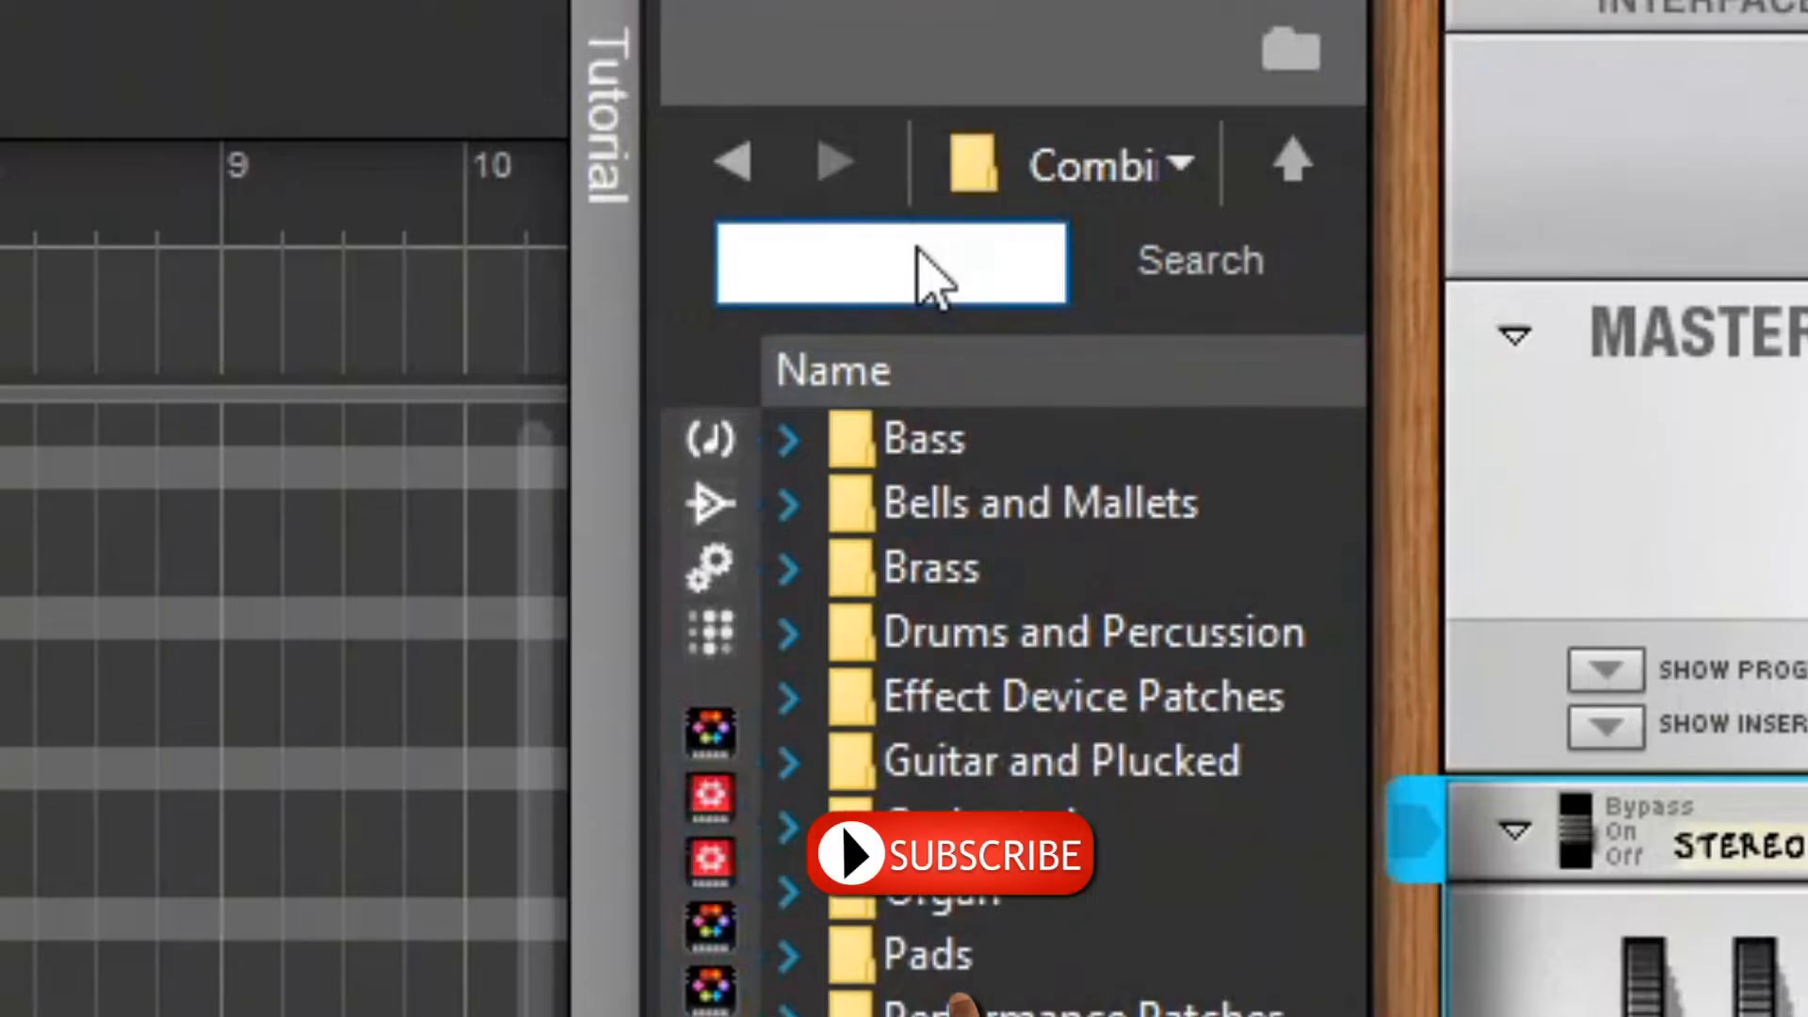
text(MONO)
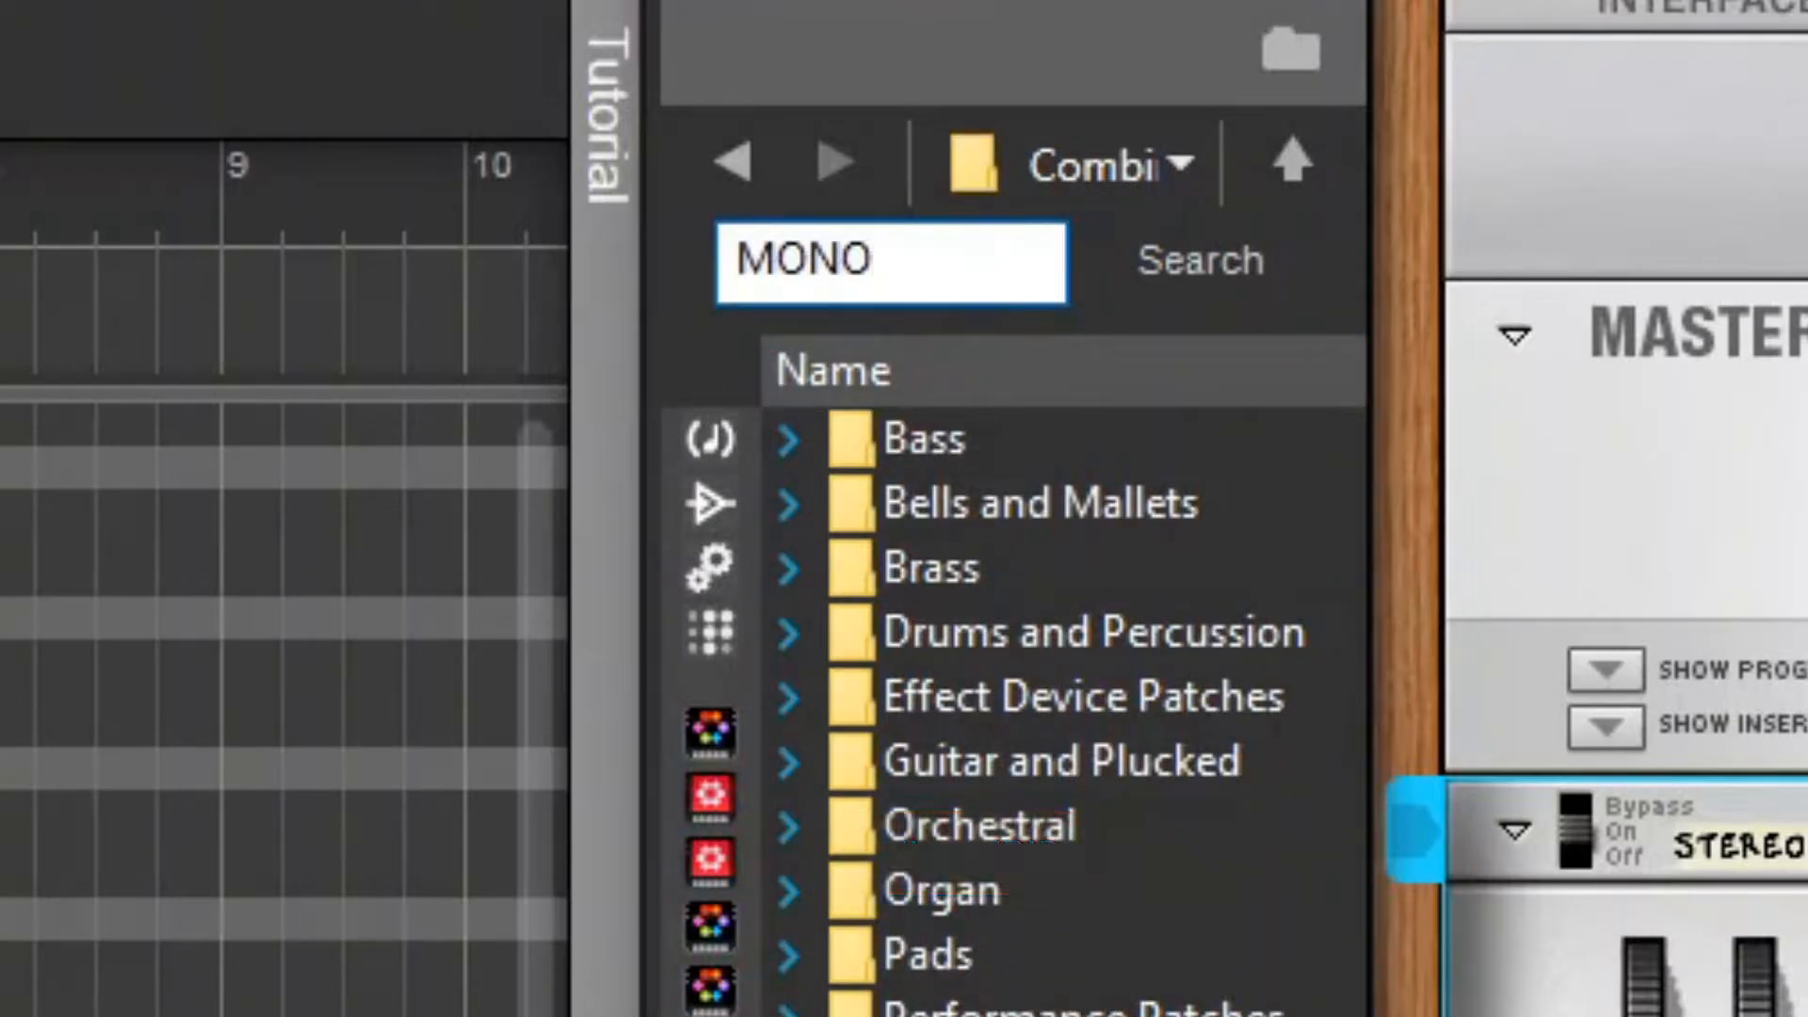
key(Return)
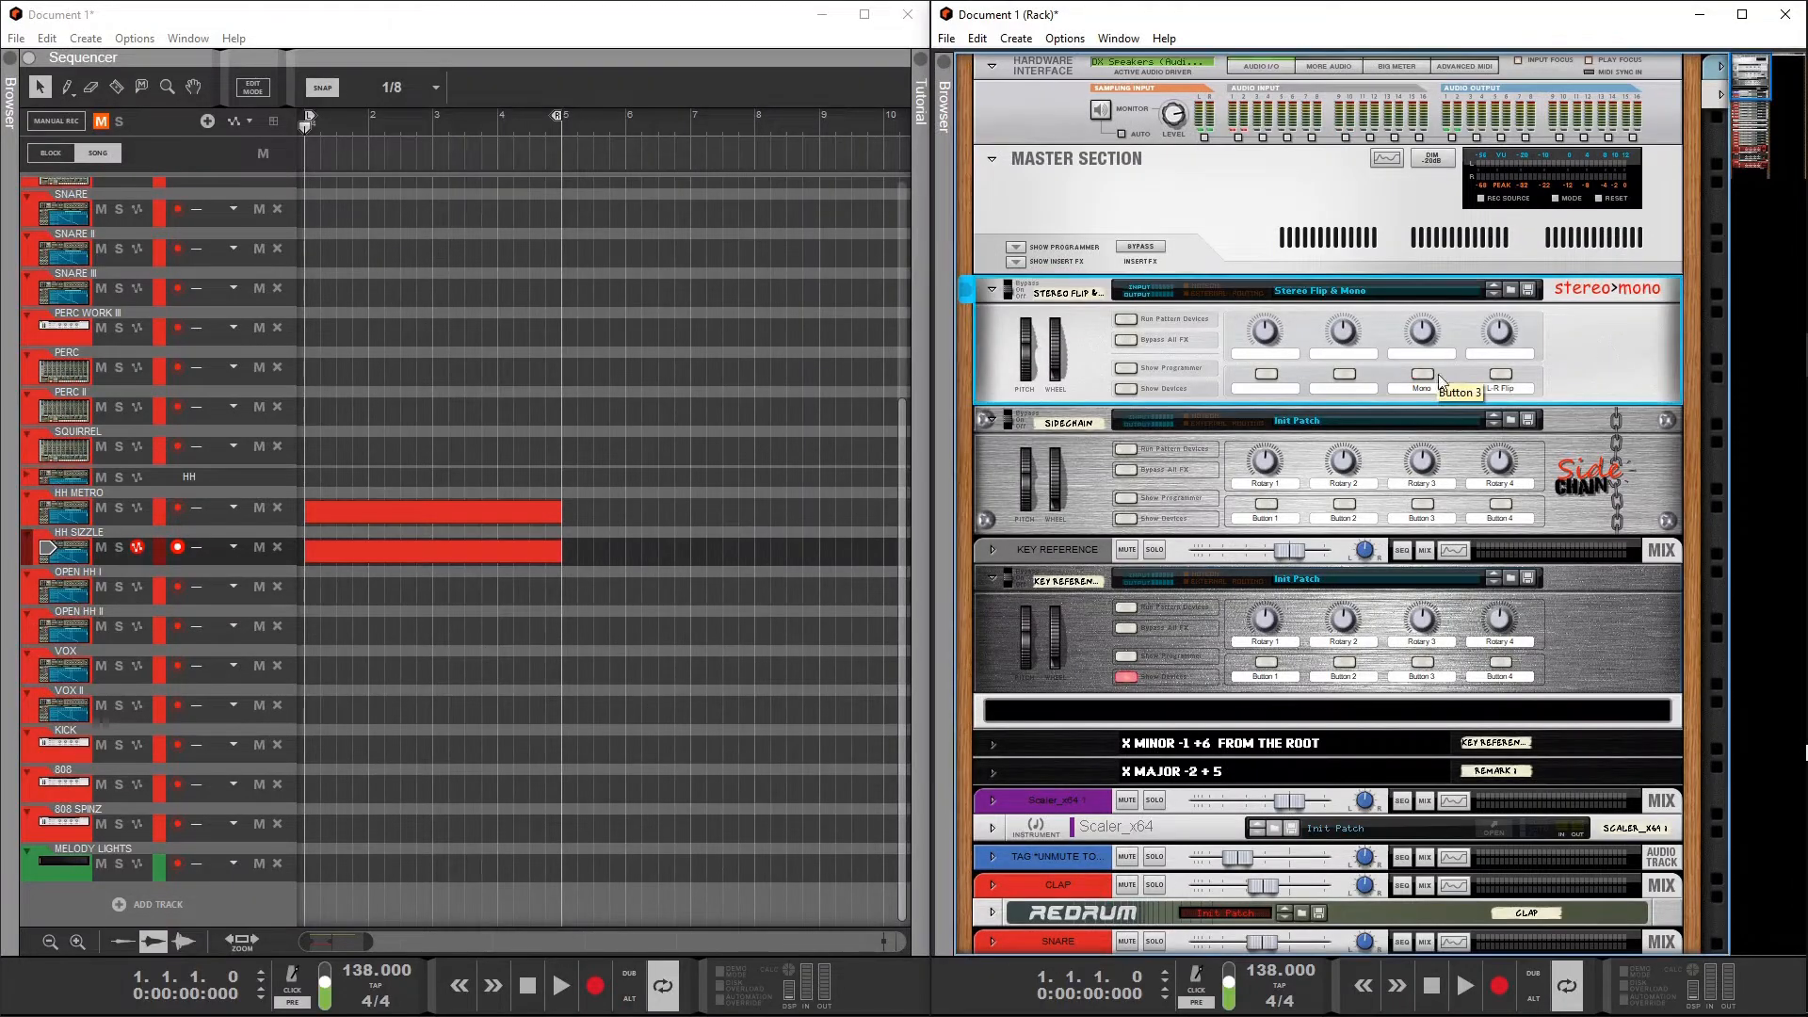
click(1501, 374)
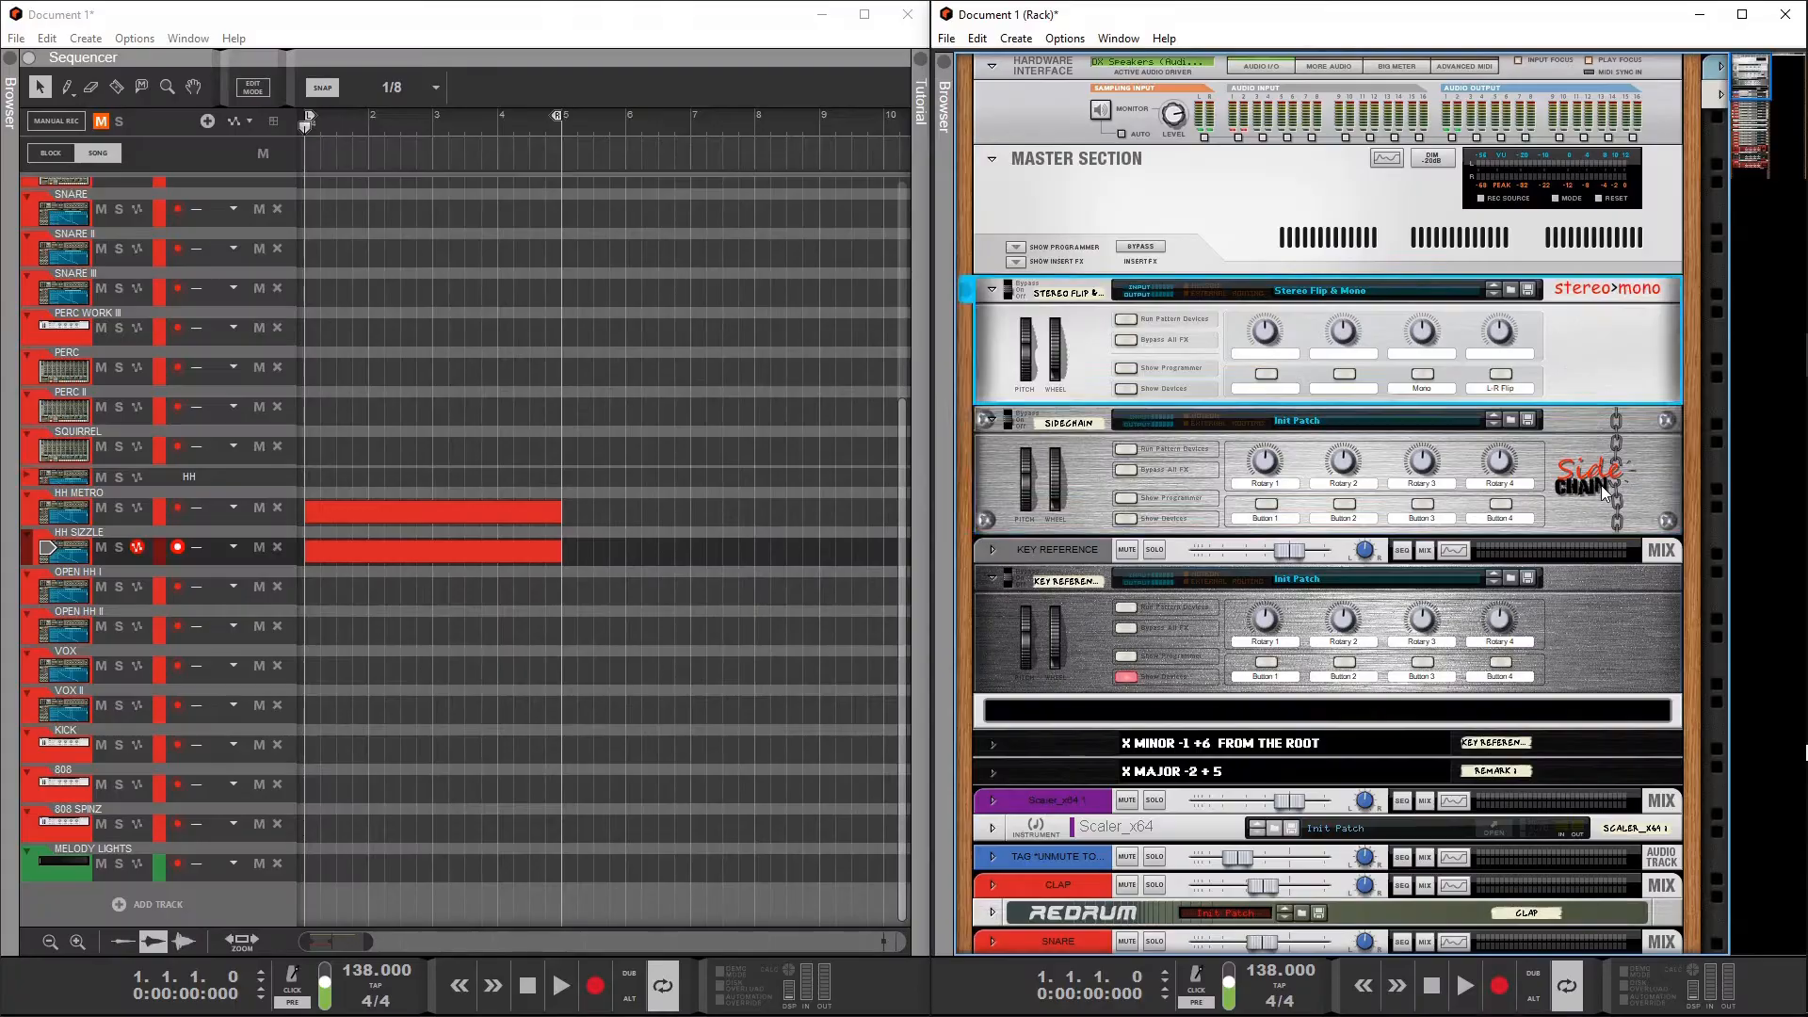
Show the devices inside the SIDECHAIN combinator and unfold its Redrum plus the DISTRIBUTION and 1 Spider Audio splitters
click(1227, 485)
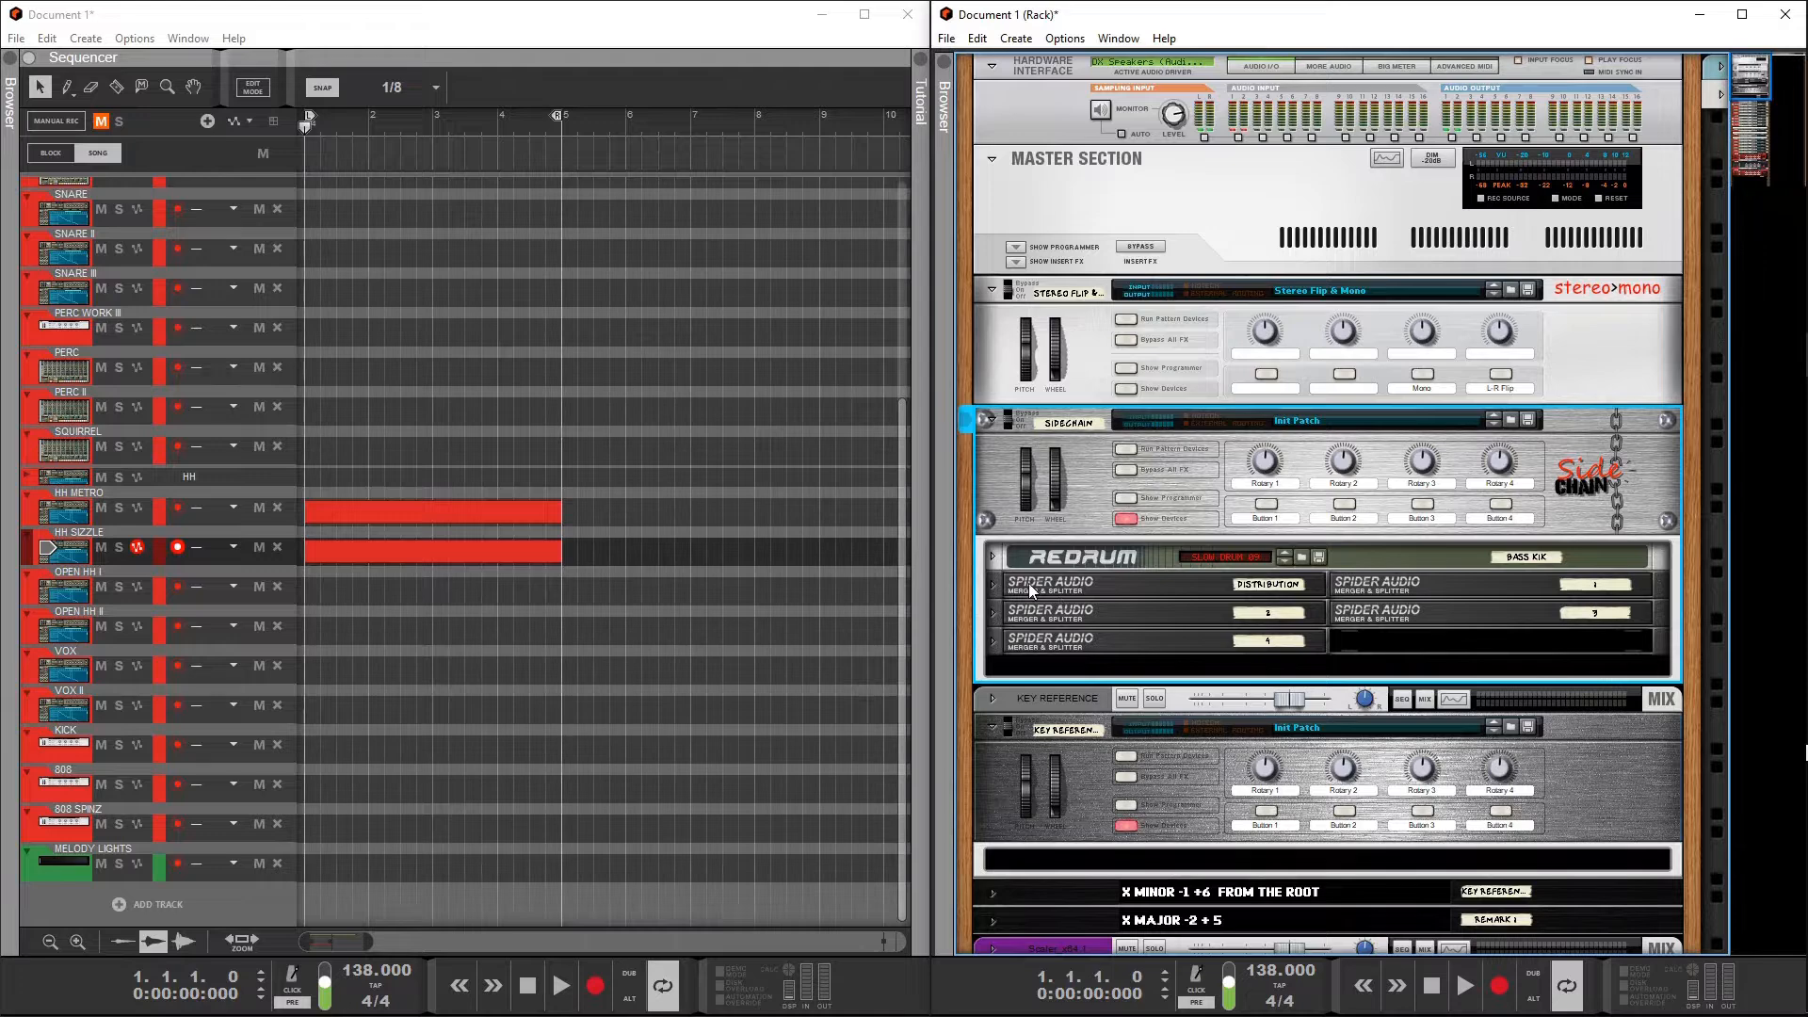
click(999, 592)
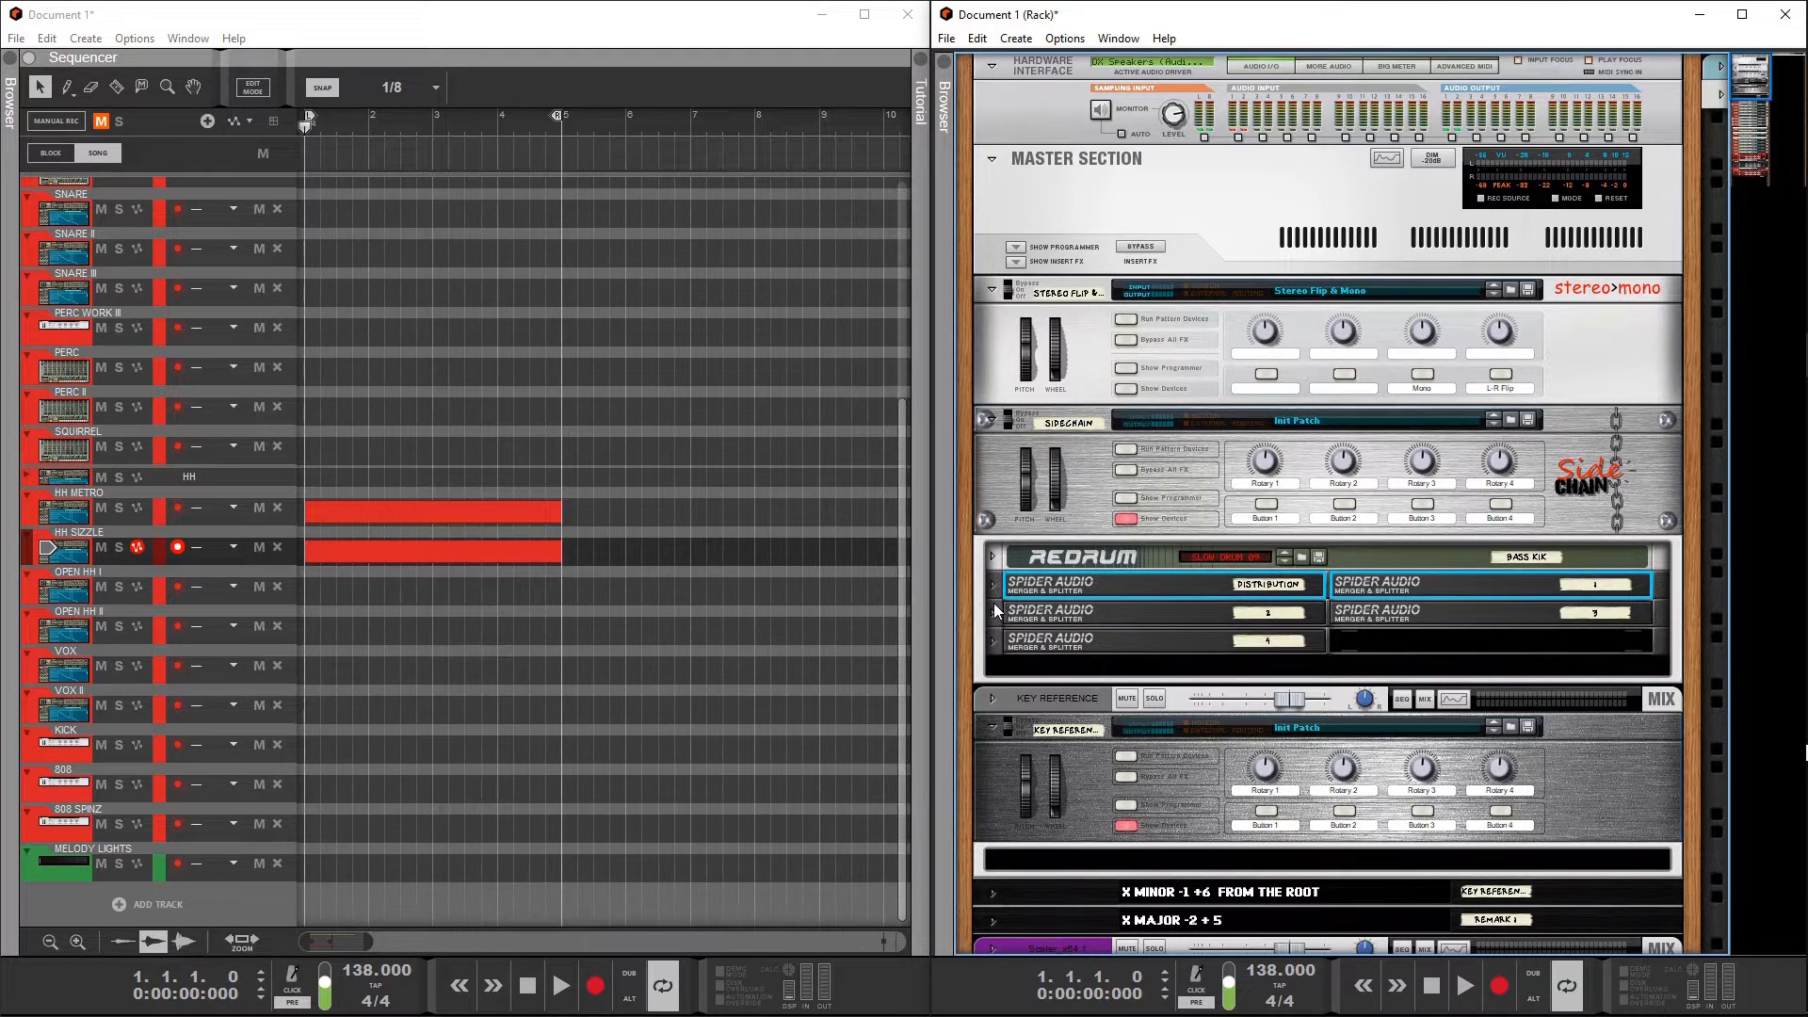
click(995, 593)
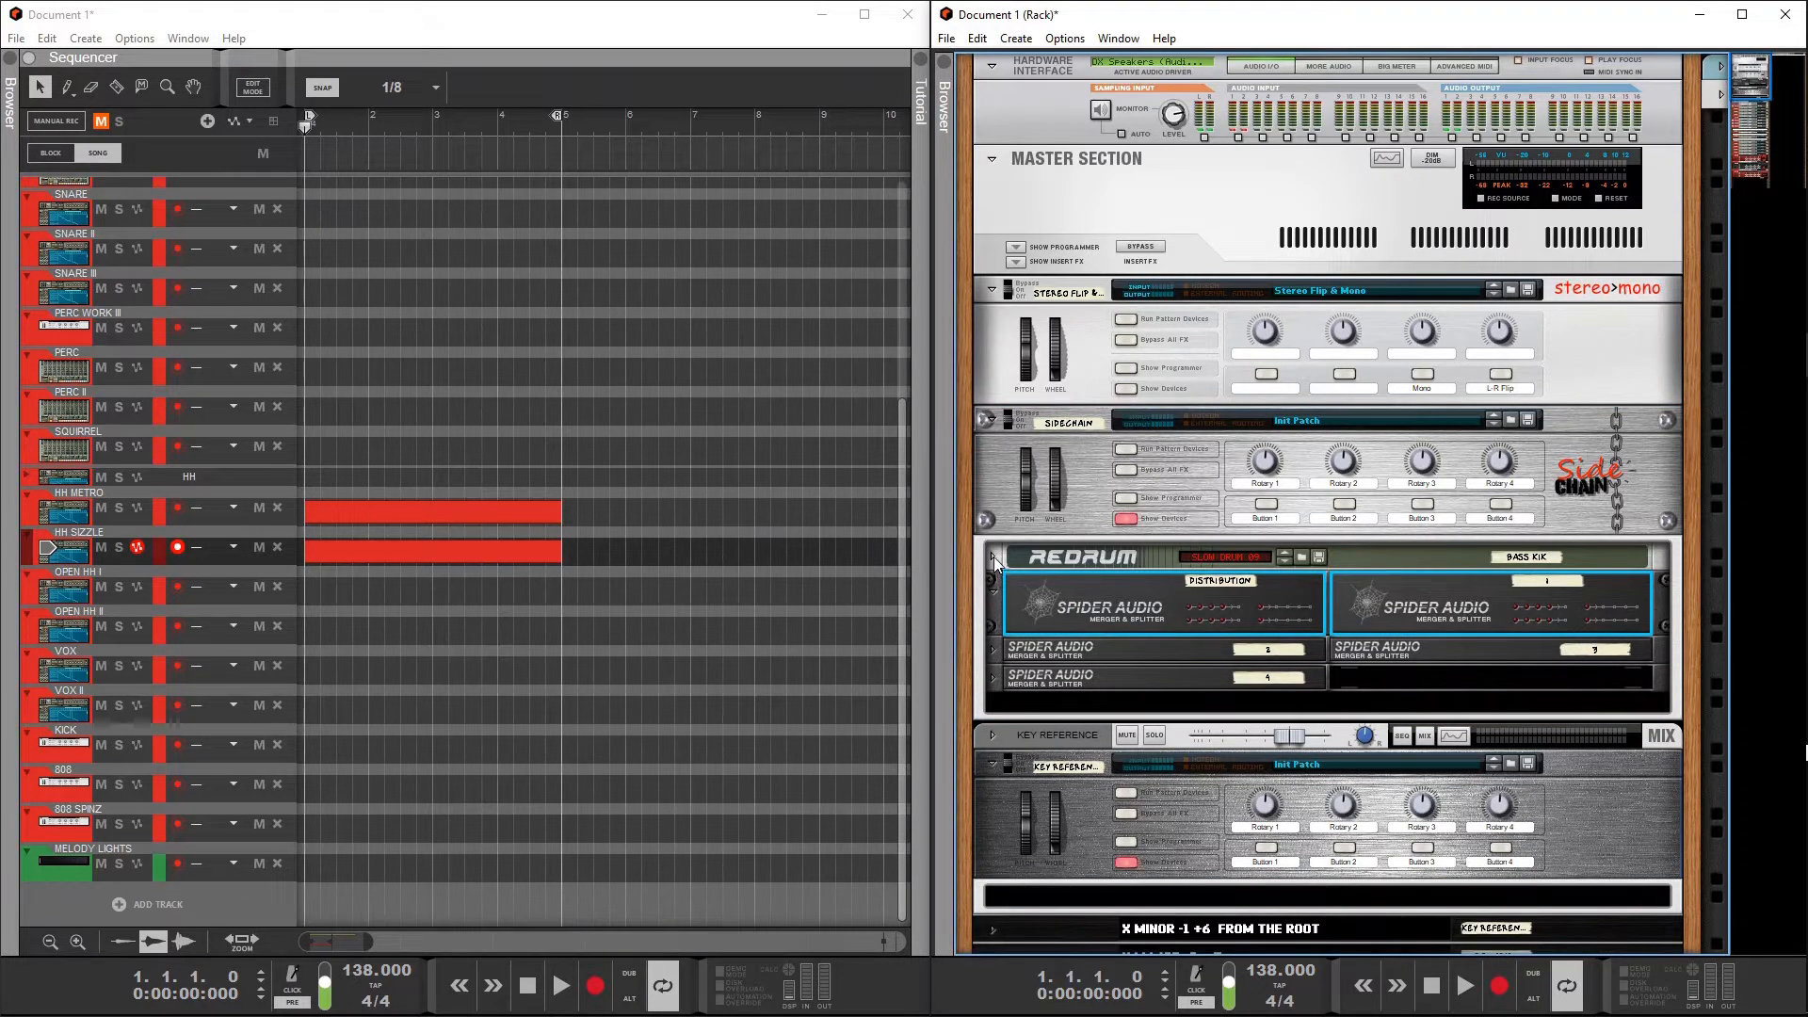
click(994, 557)
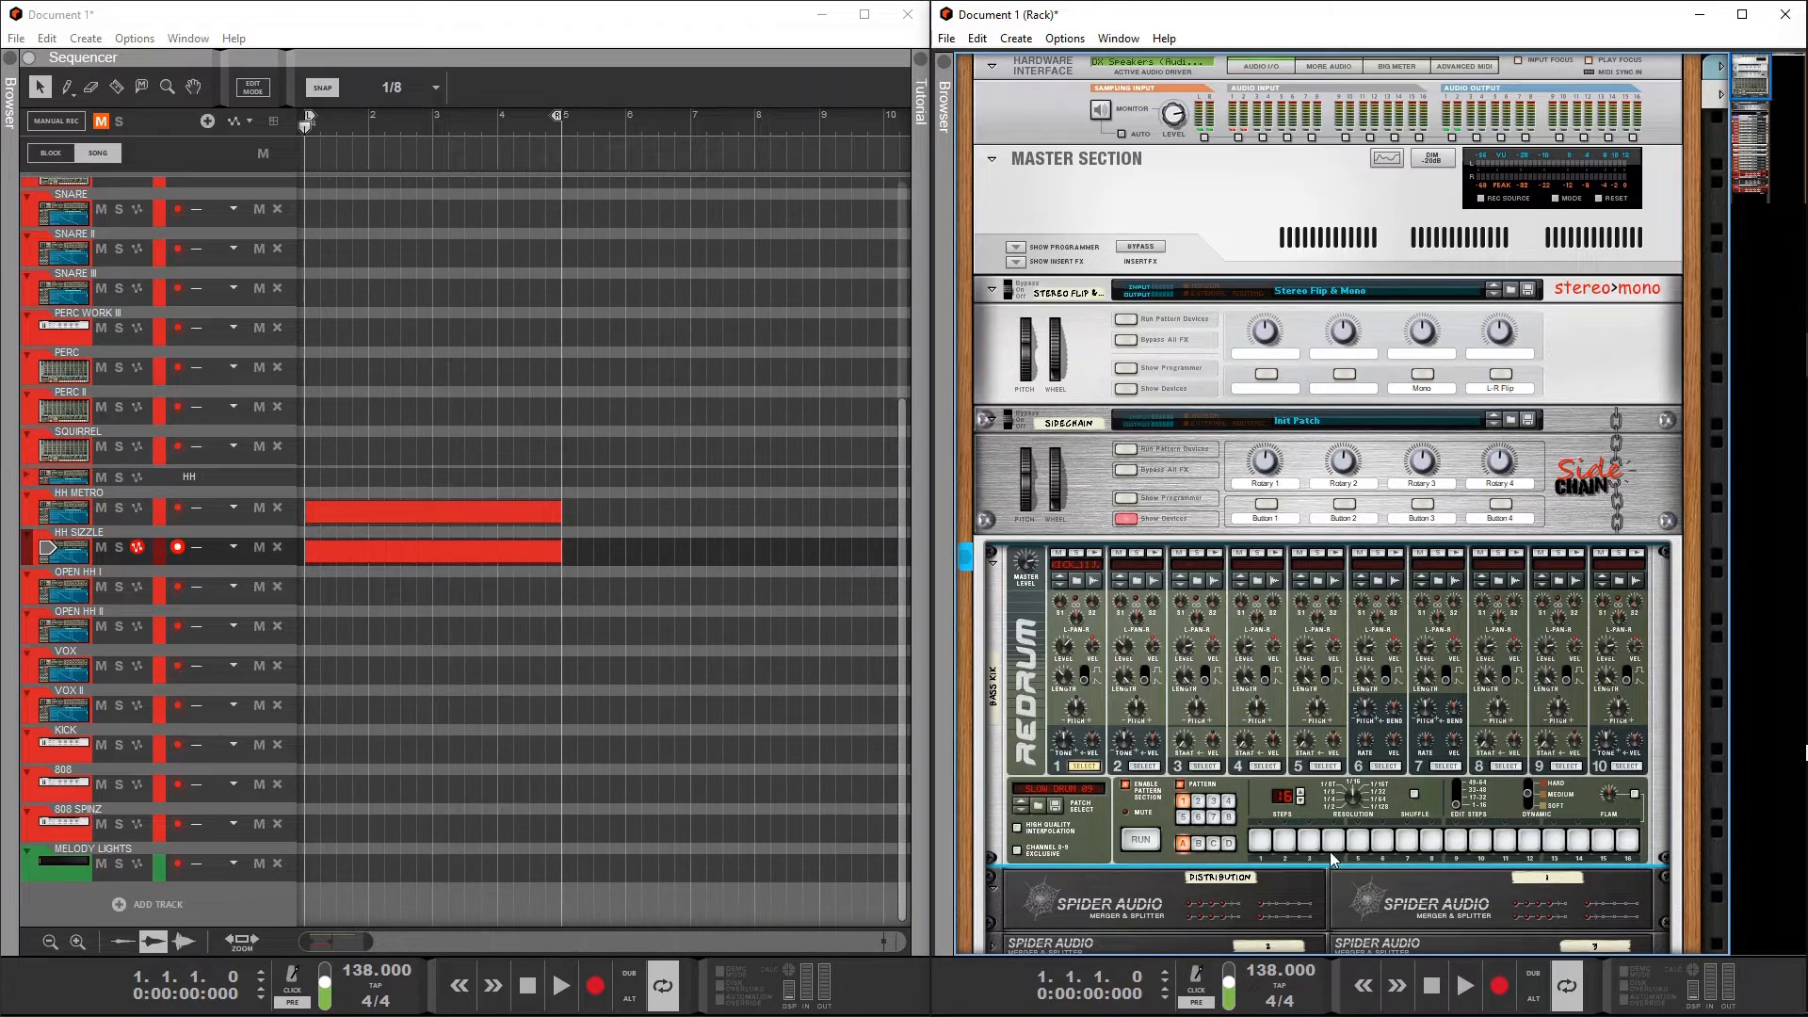
Unfold the remaining Spider Audio splitters in the SIDECHAIN combinator and examine the cabling on the back of the rack
scroll(1045, 683, down, 5)
click(993, 692)
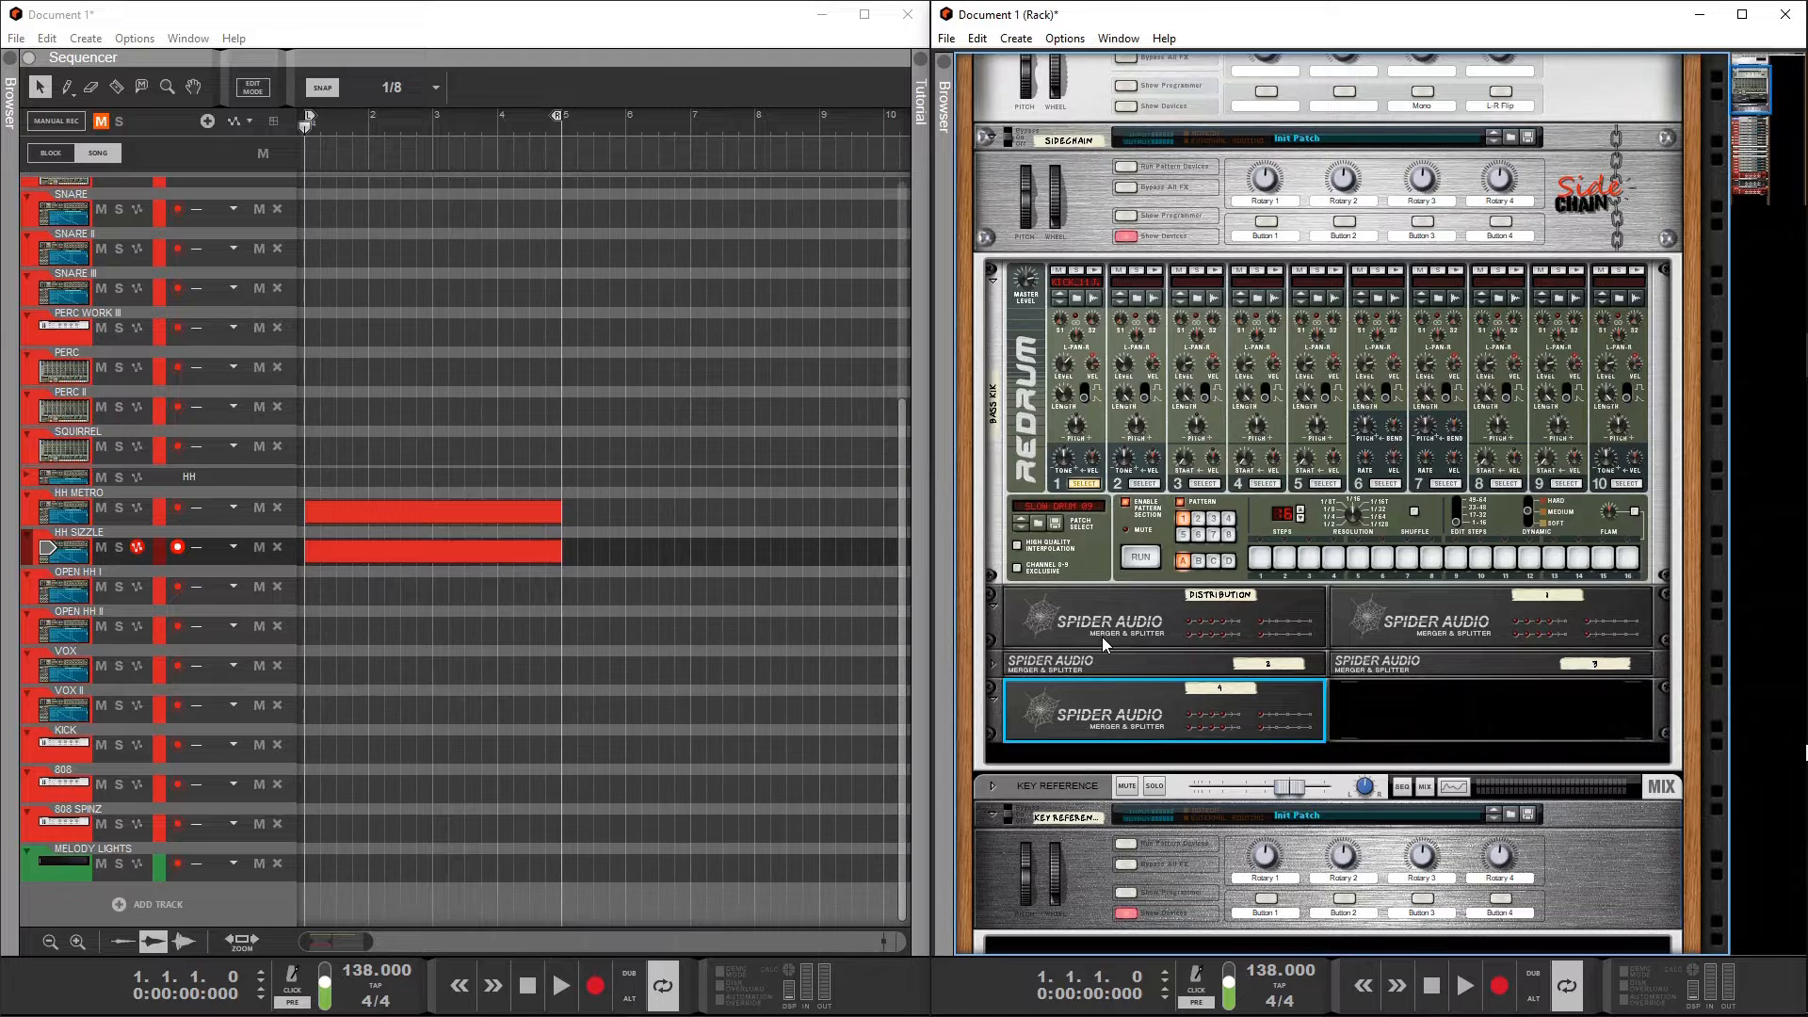
key(Tab)
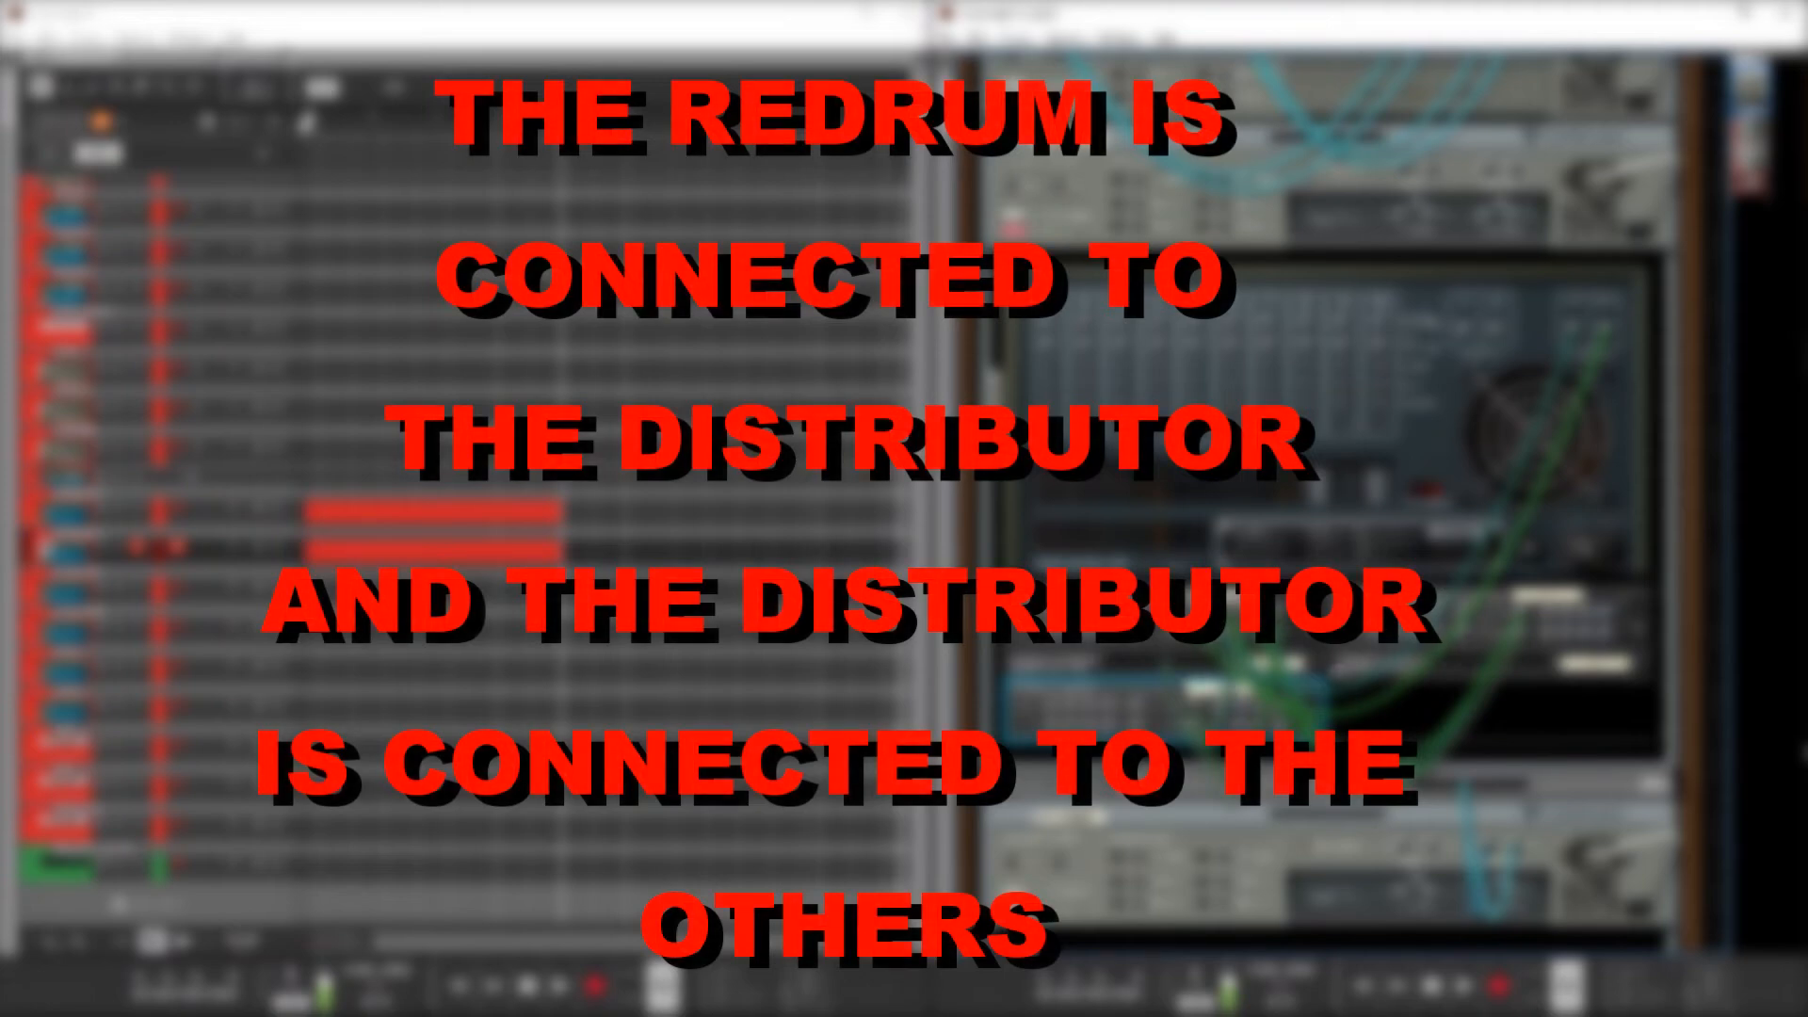
click(1013, 663)
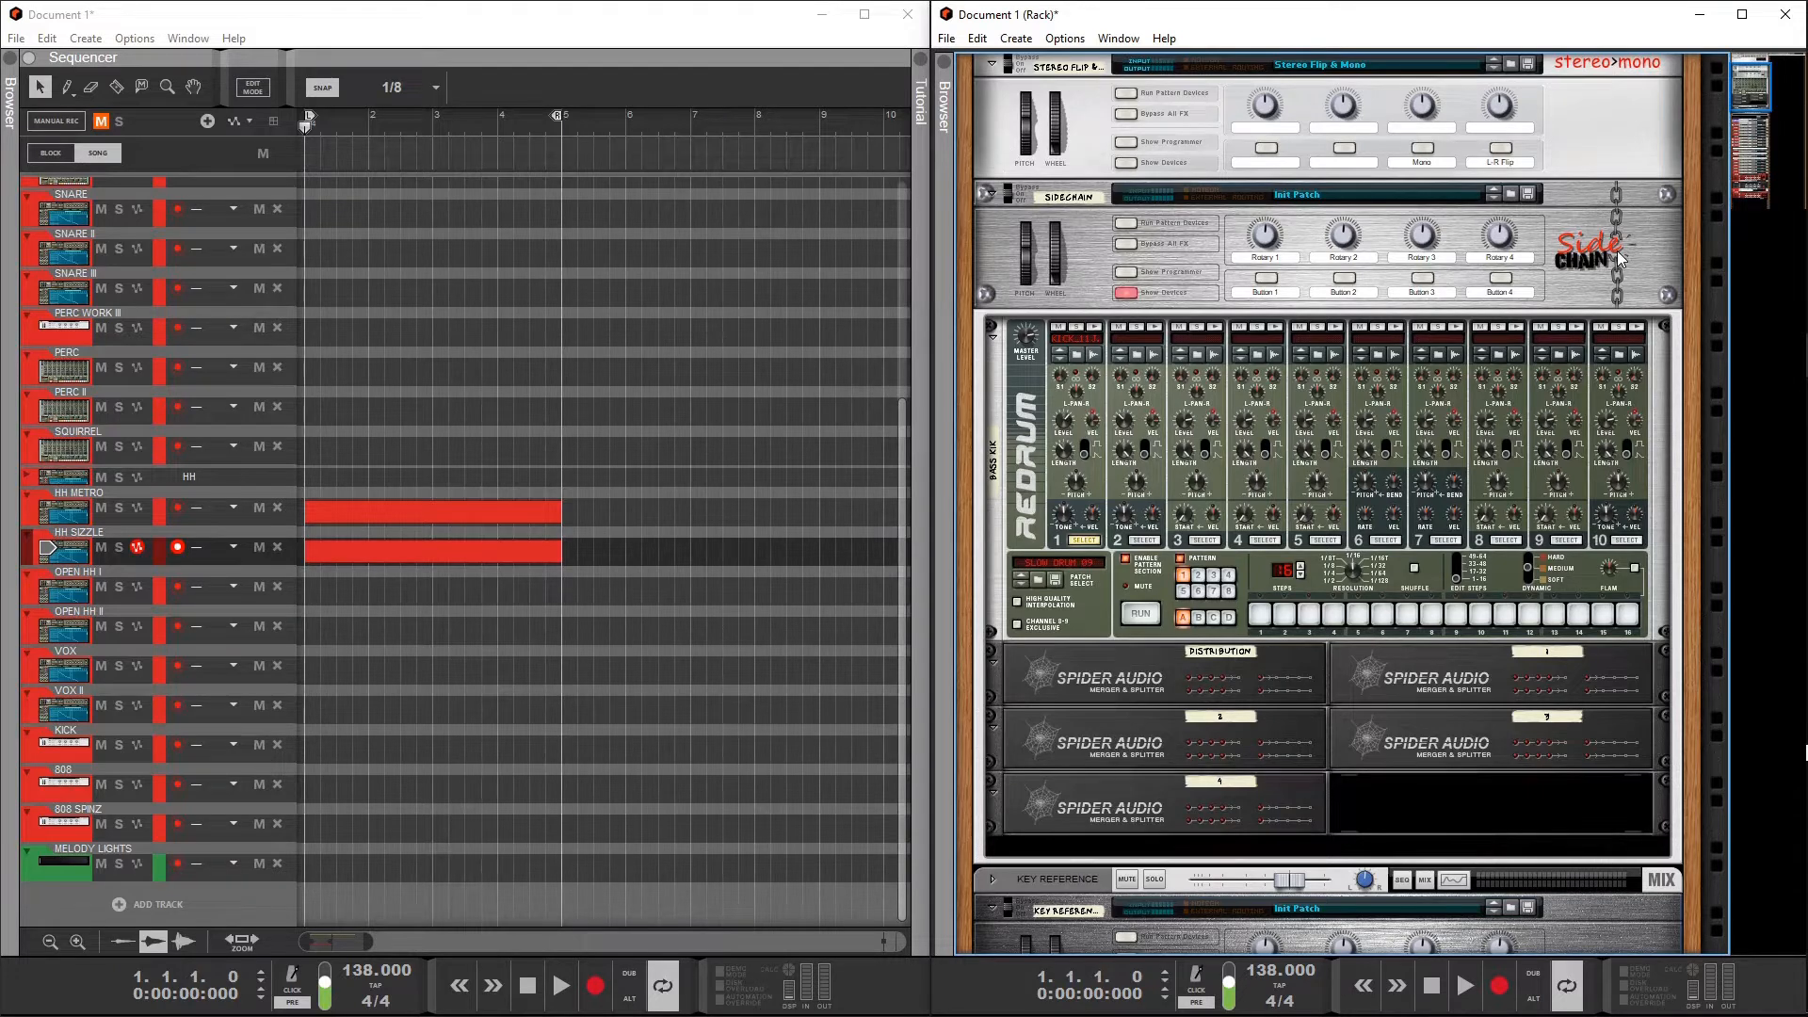
Connect Split Output 1 Left of SIDECHAIN's Spider Audio 1 to the 808 SPINZ channel's sidechain input and turn on that channel's compressor
key(Tab)
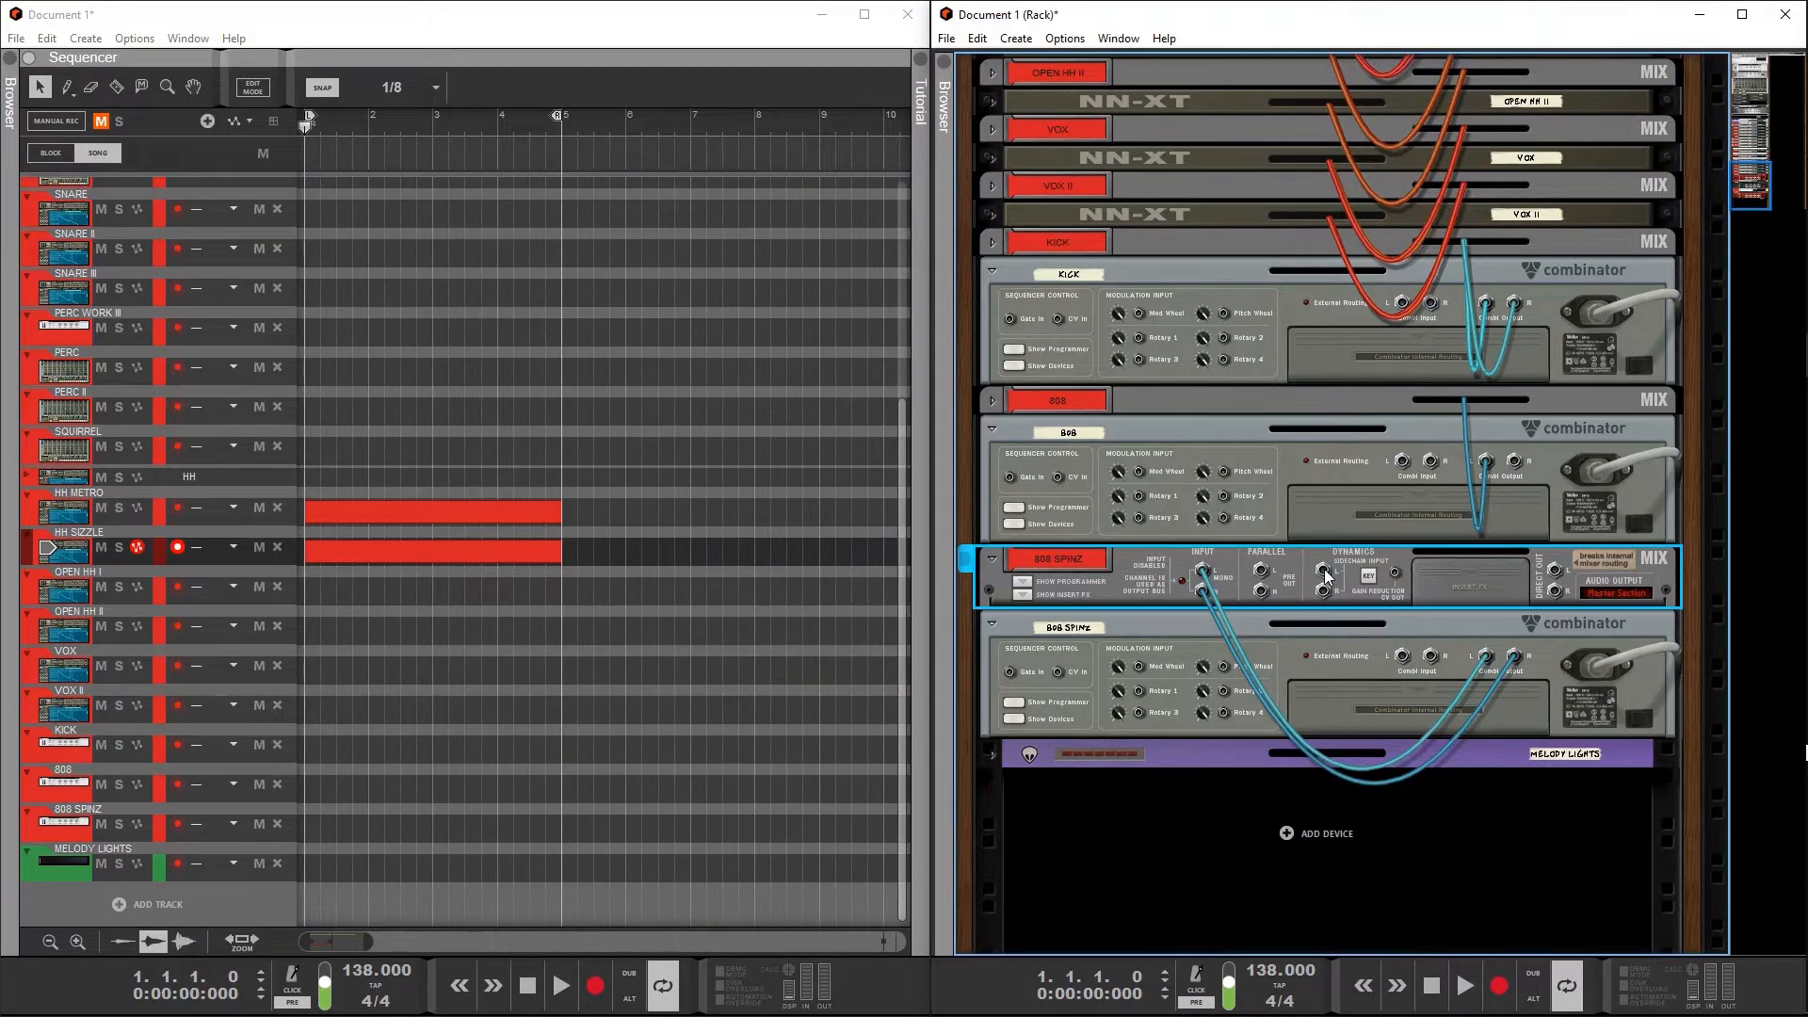
click(1323, 575)
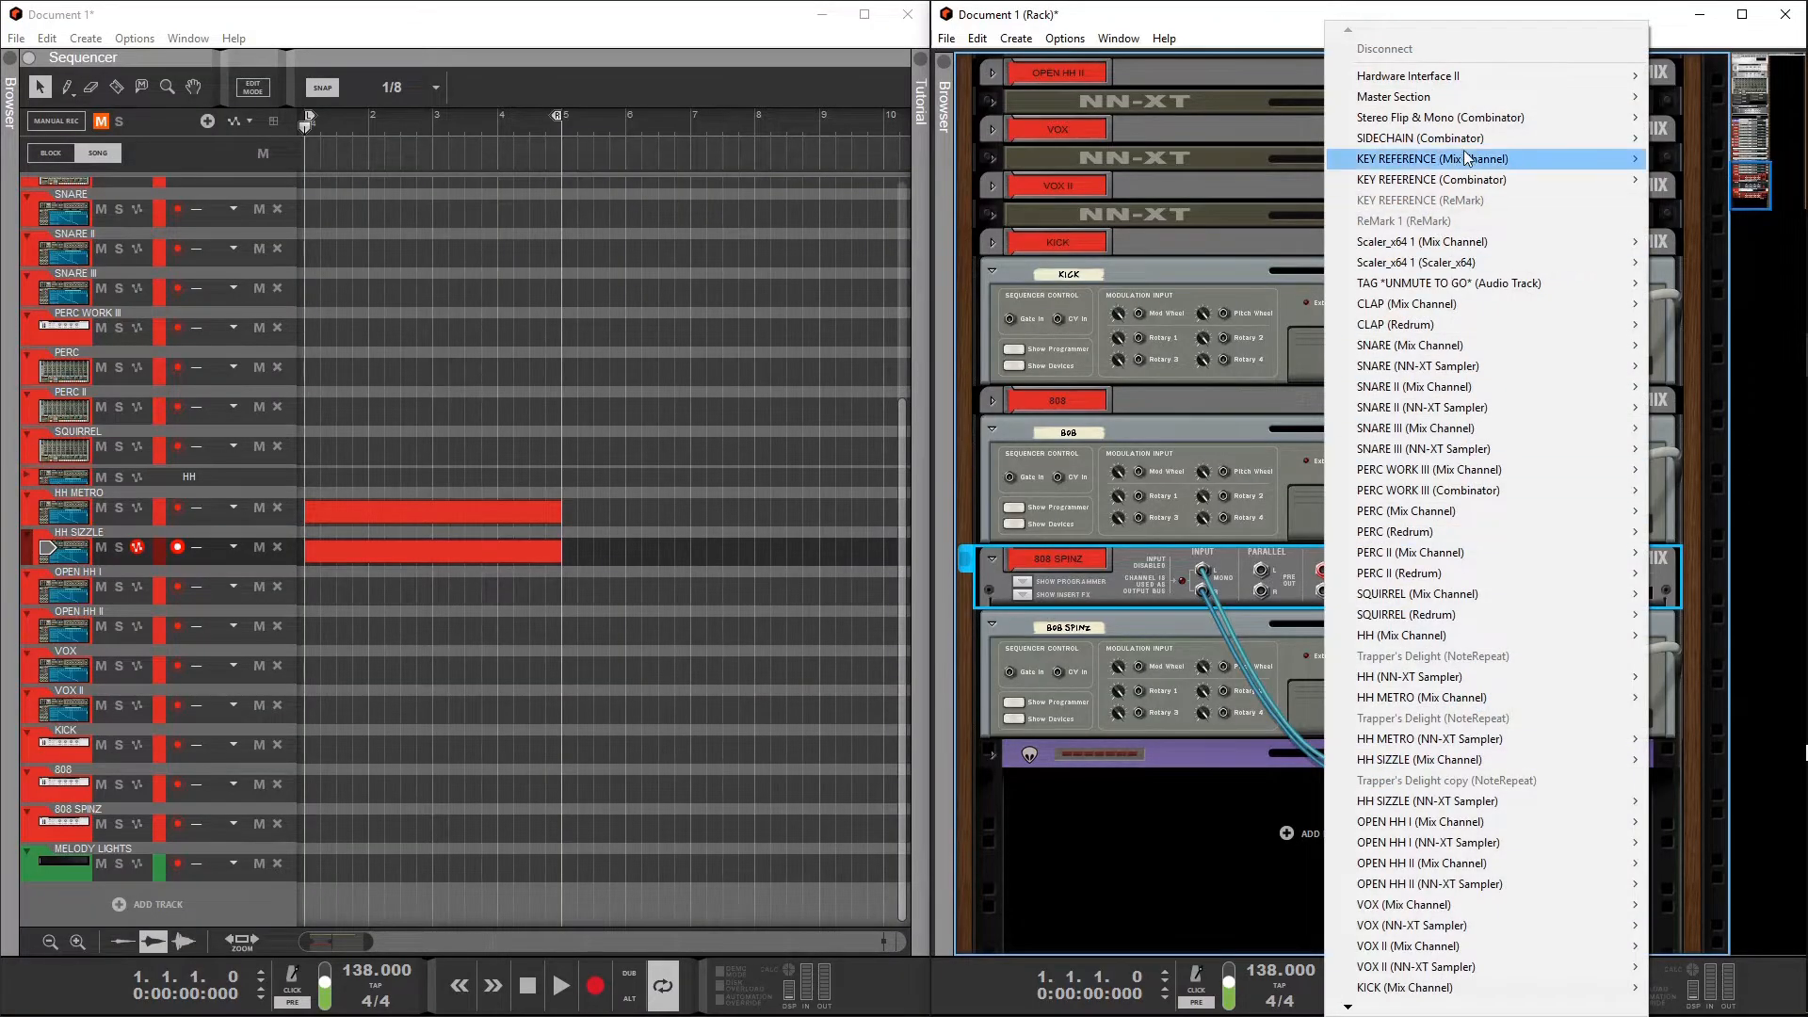
mouse_move(1475, 146)
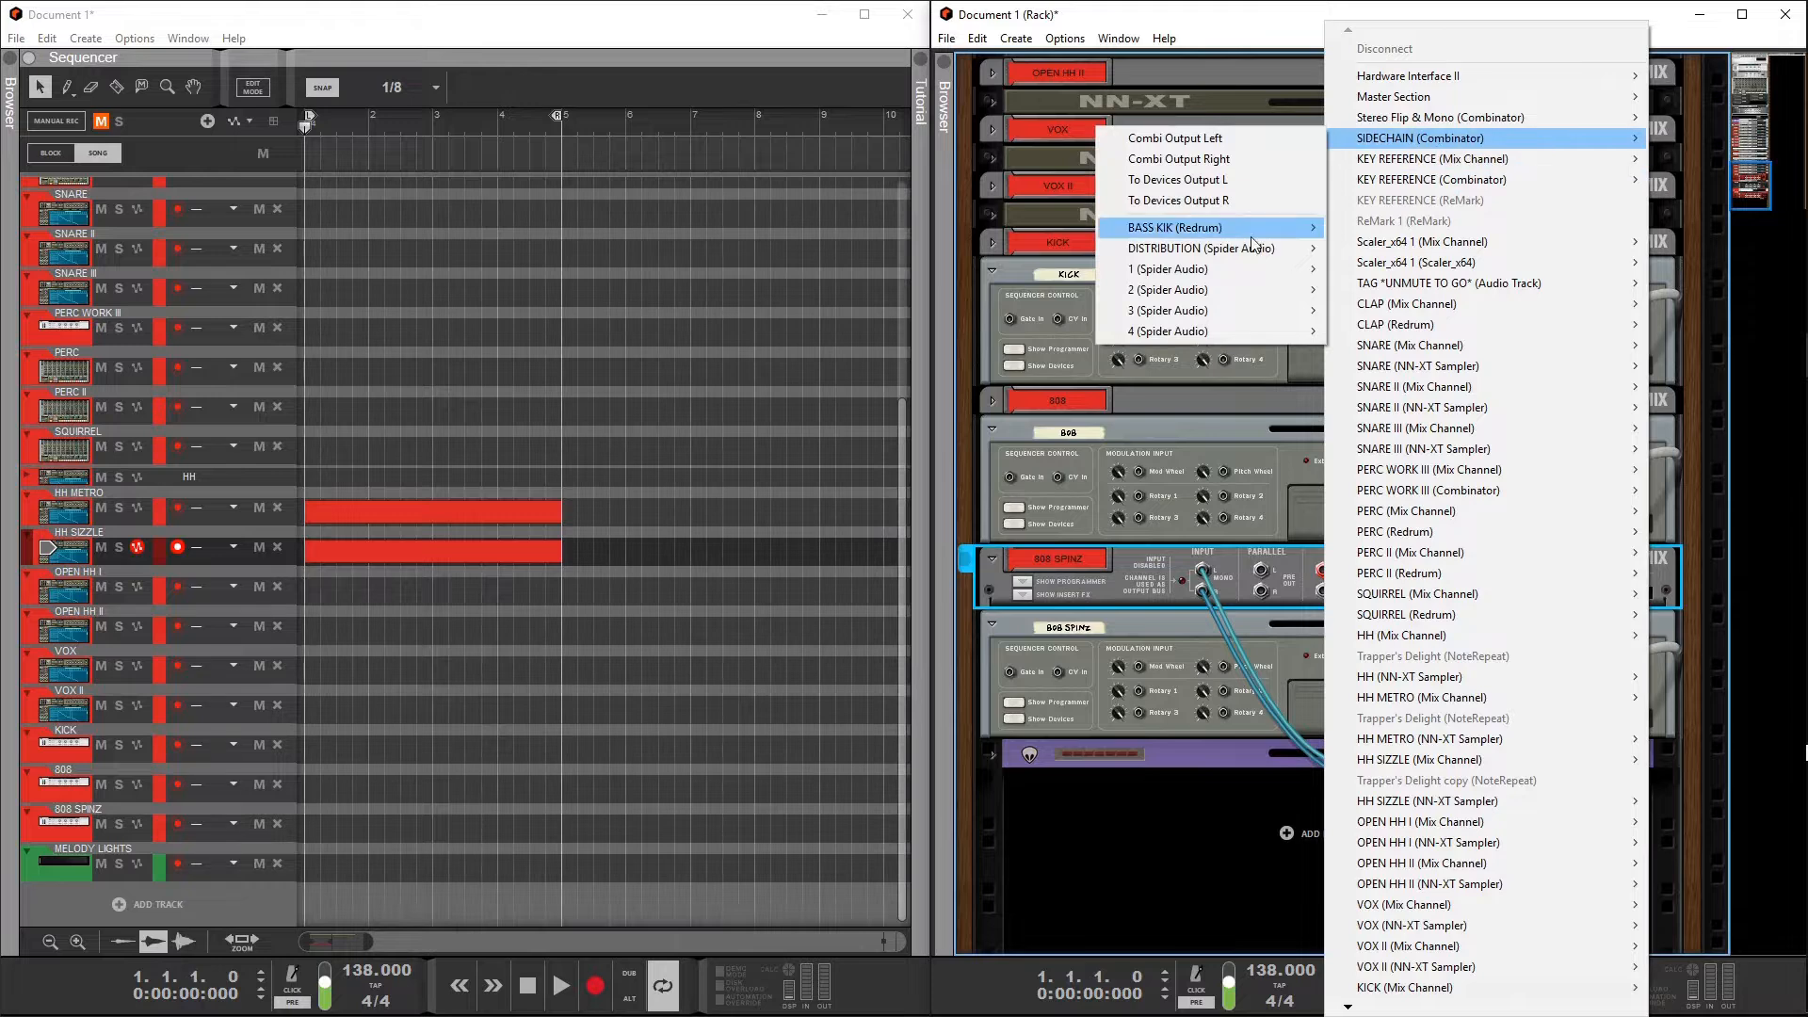
mouse_move(1234, 268)
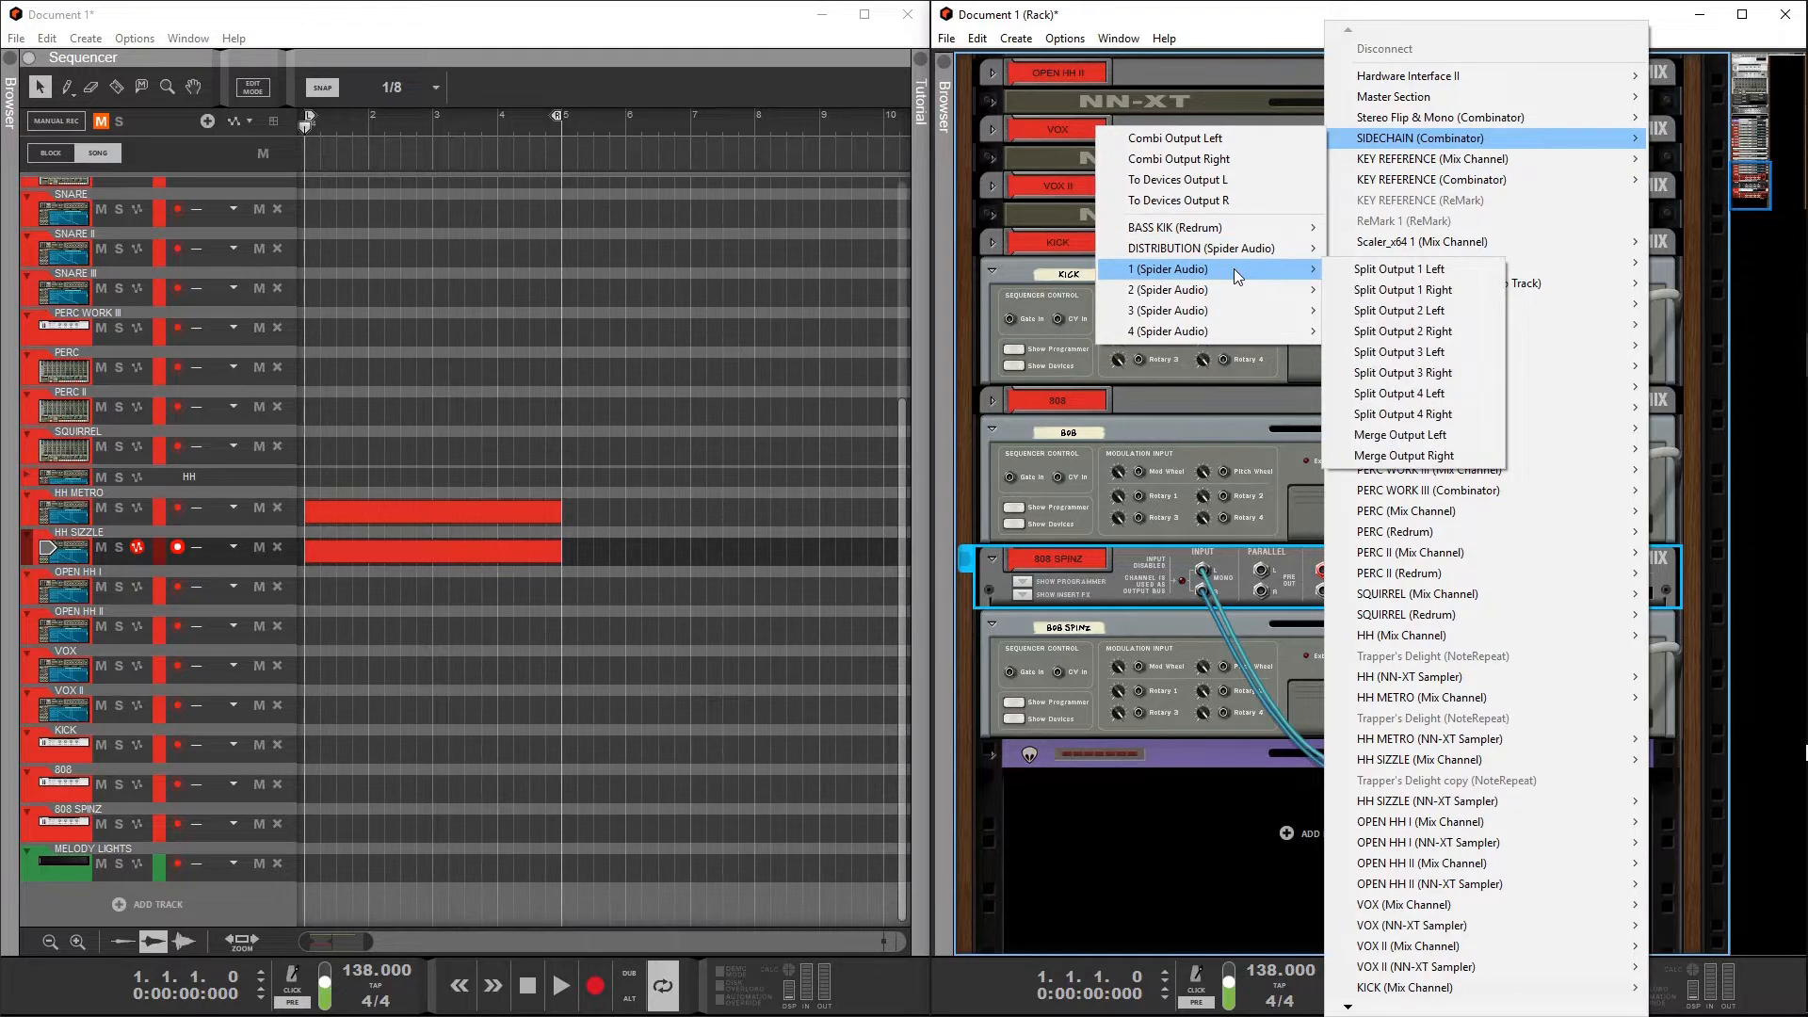
click(1376, 268)
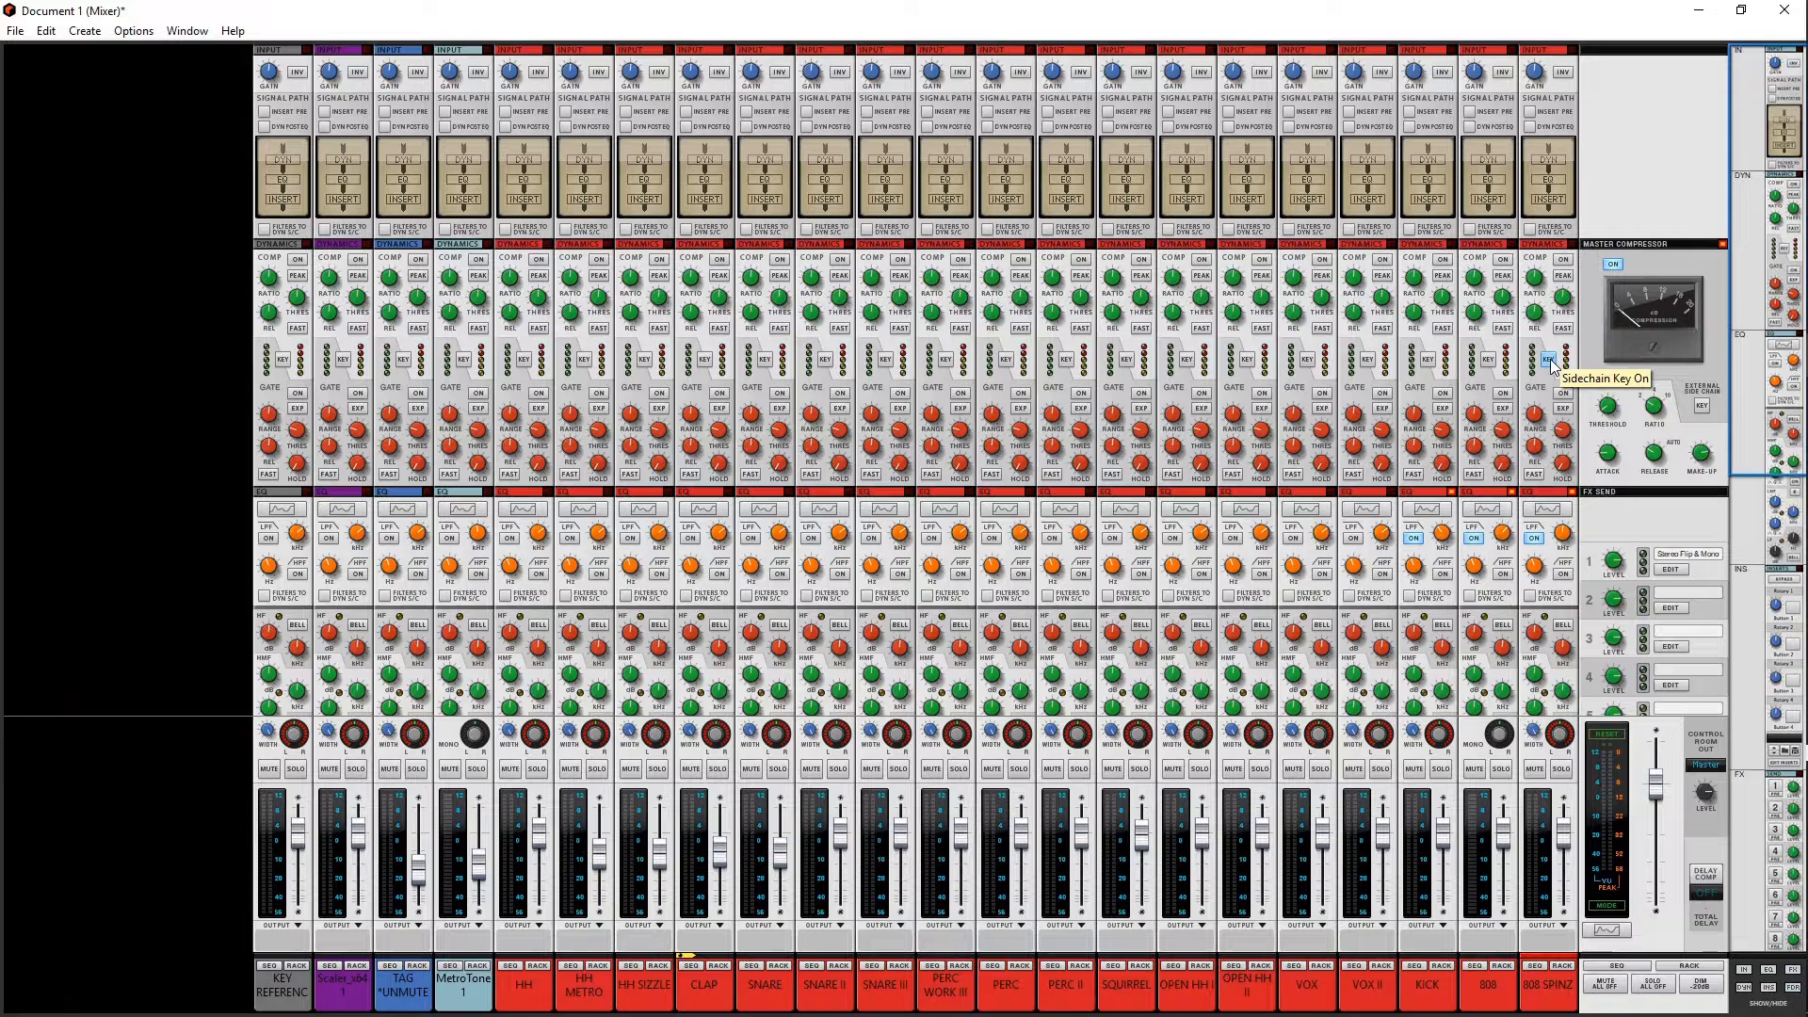
click(1568, 266)
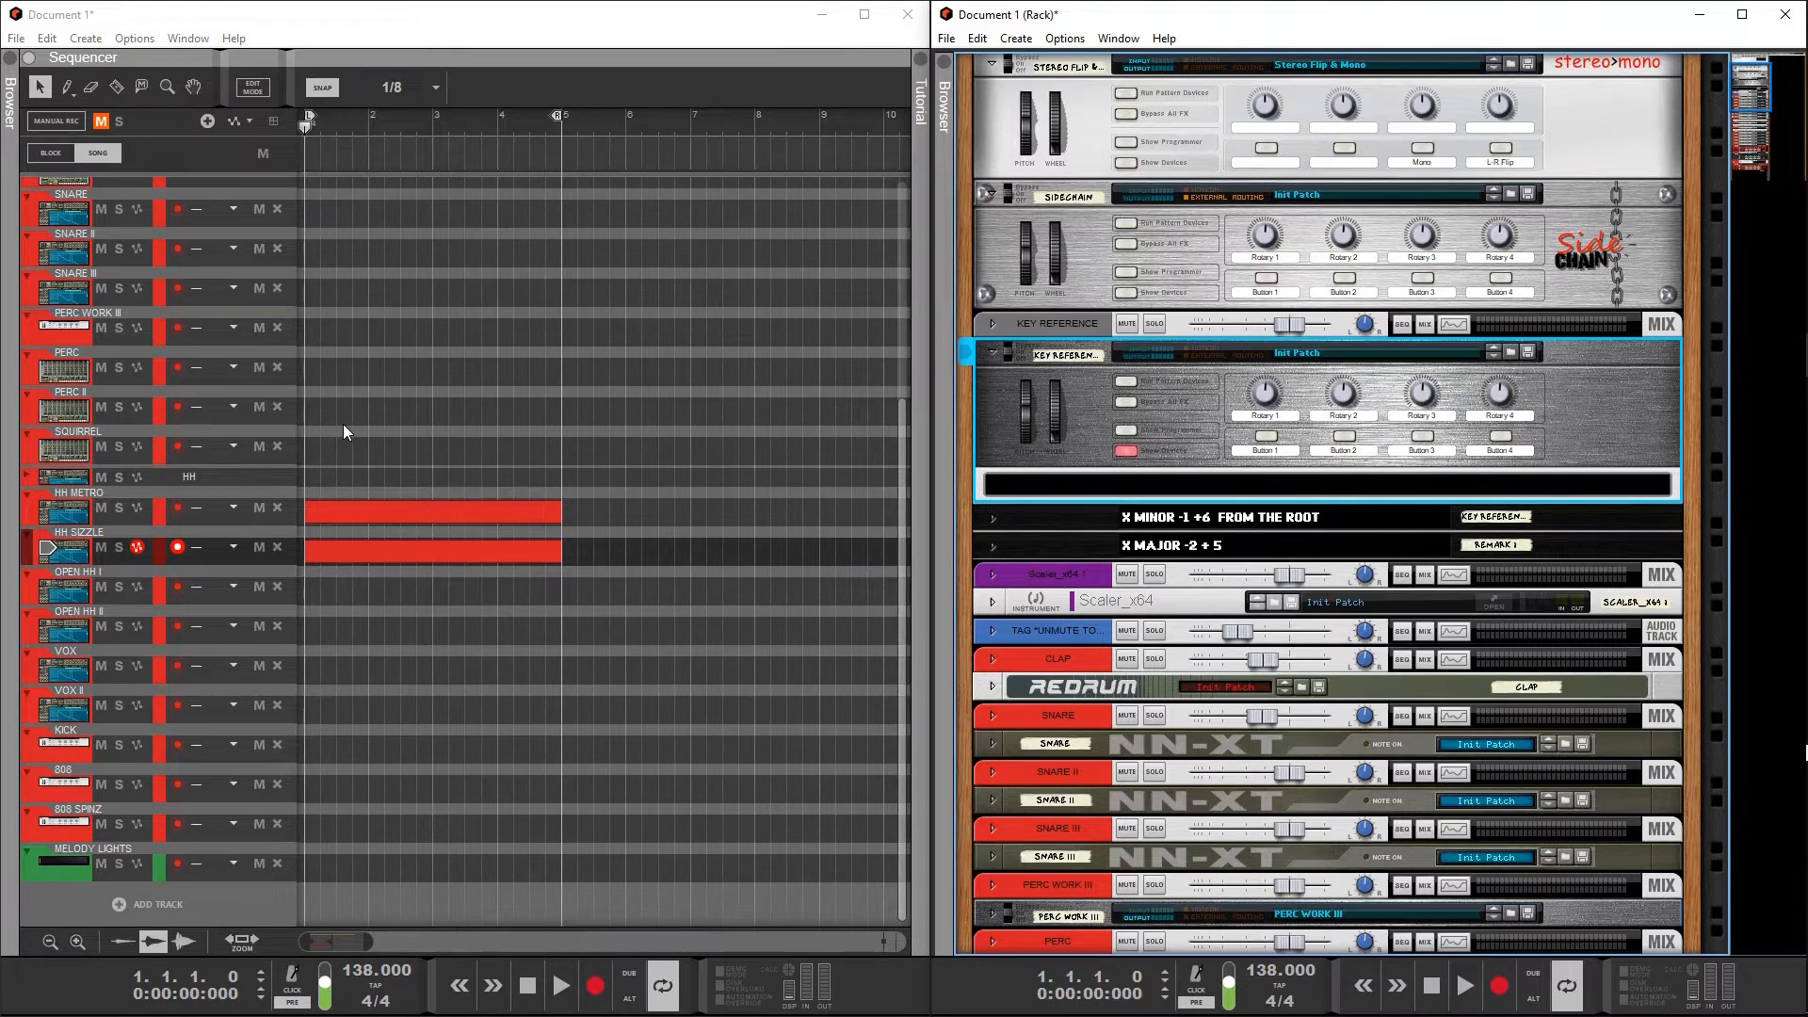
scroll(343, 423, up, 2)
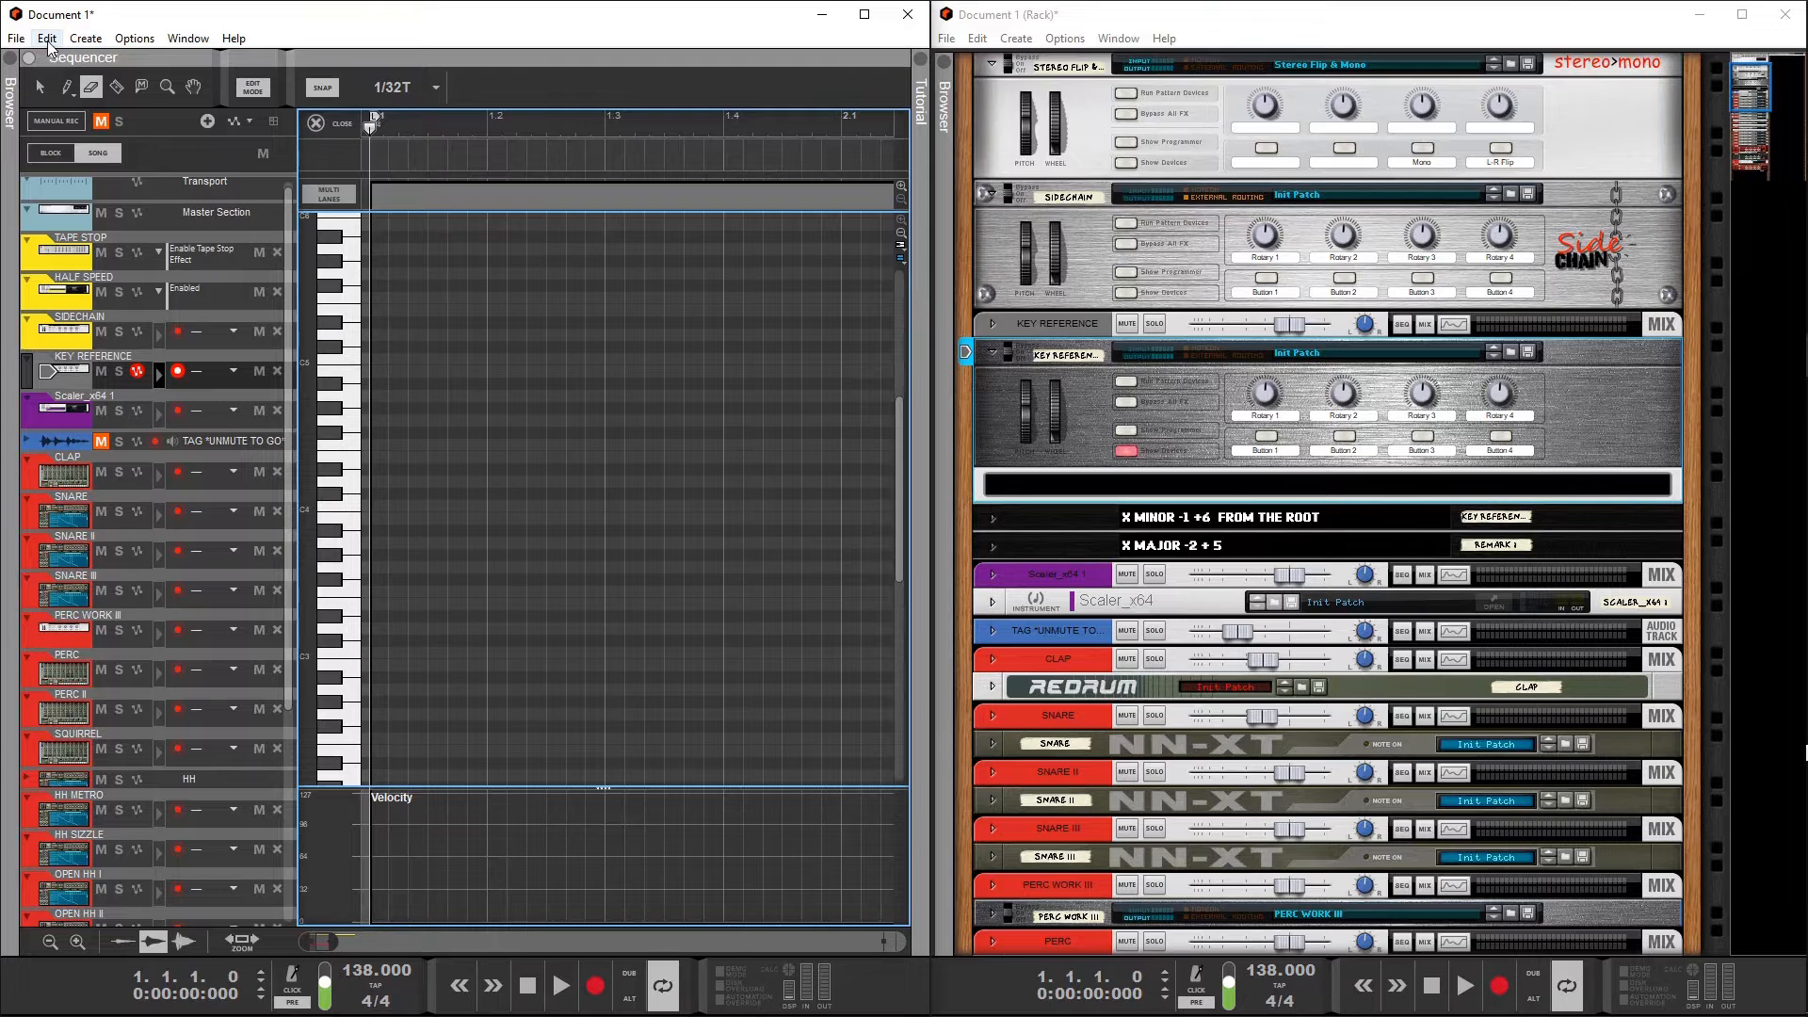
click(16, 38)
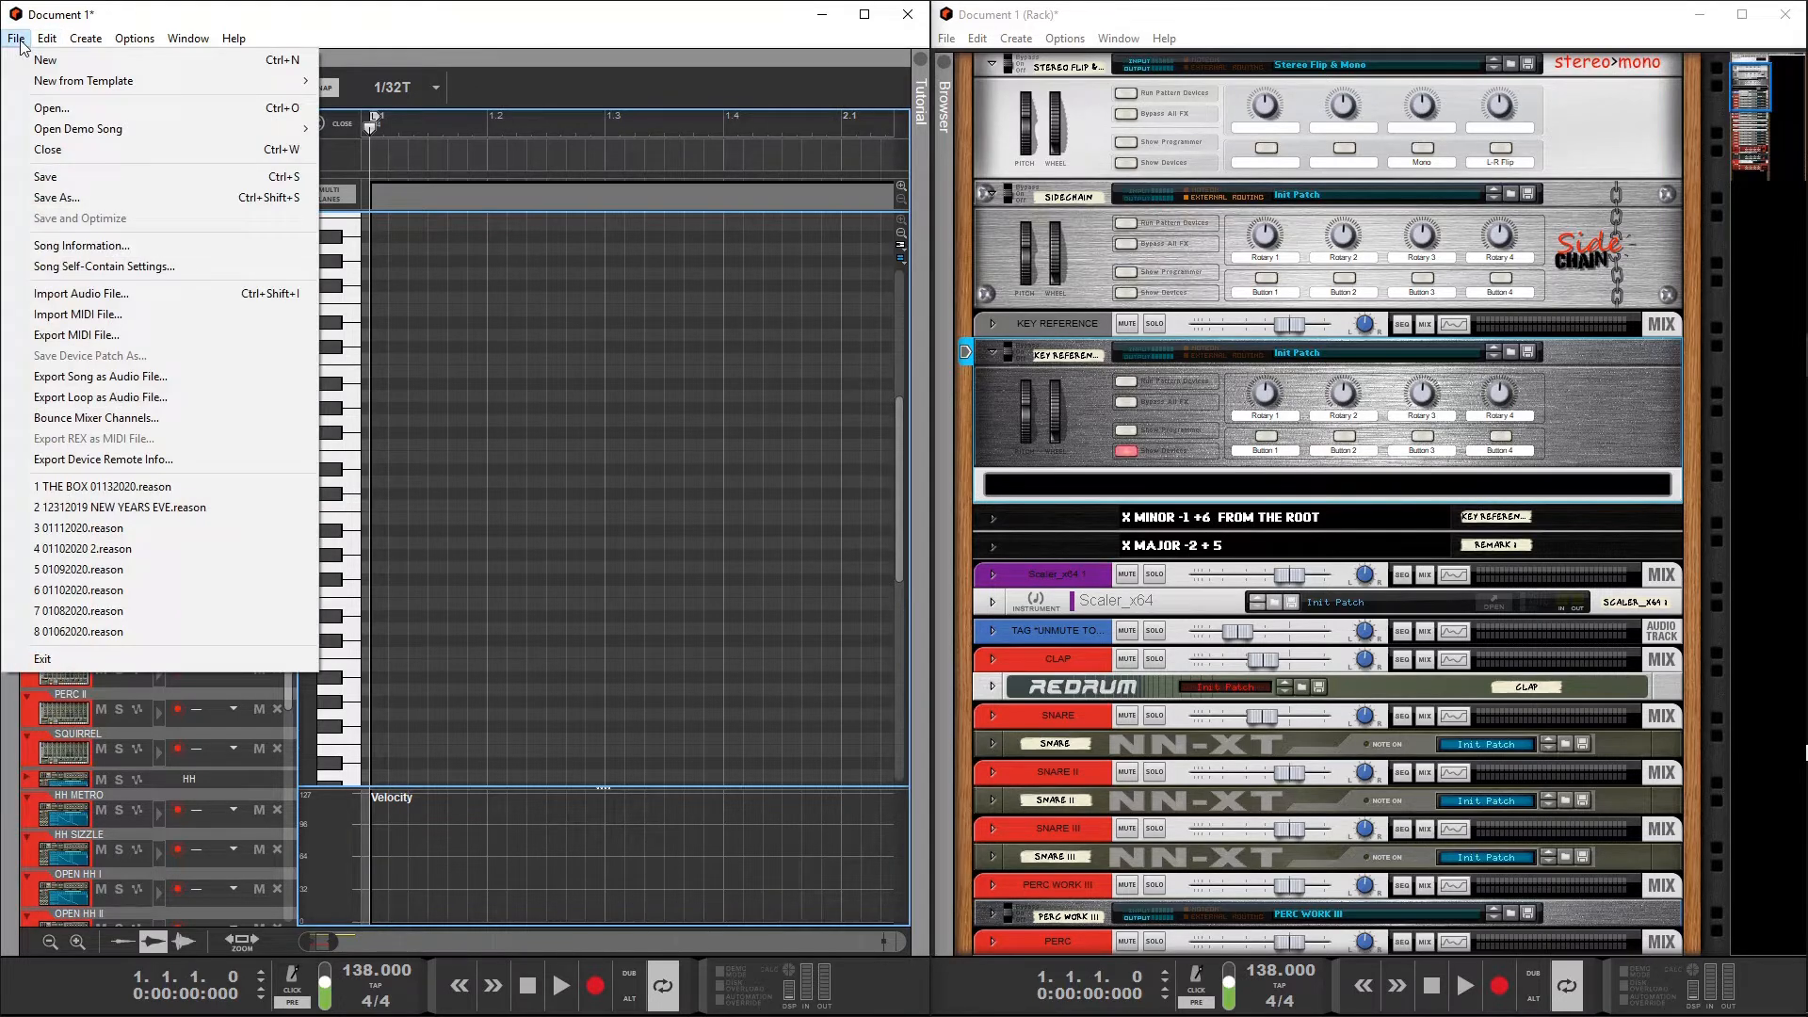
mouse_move(62, 43)
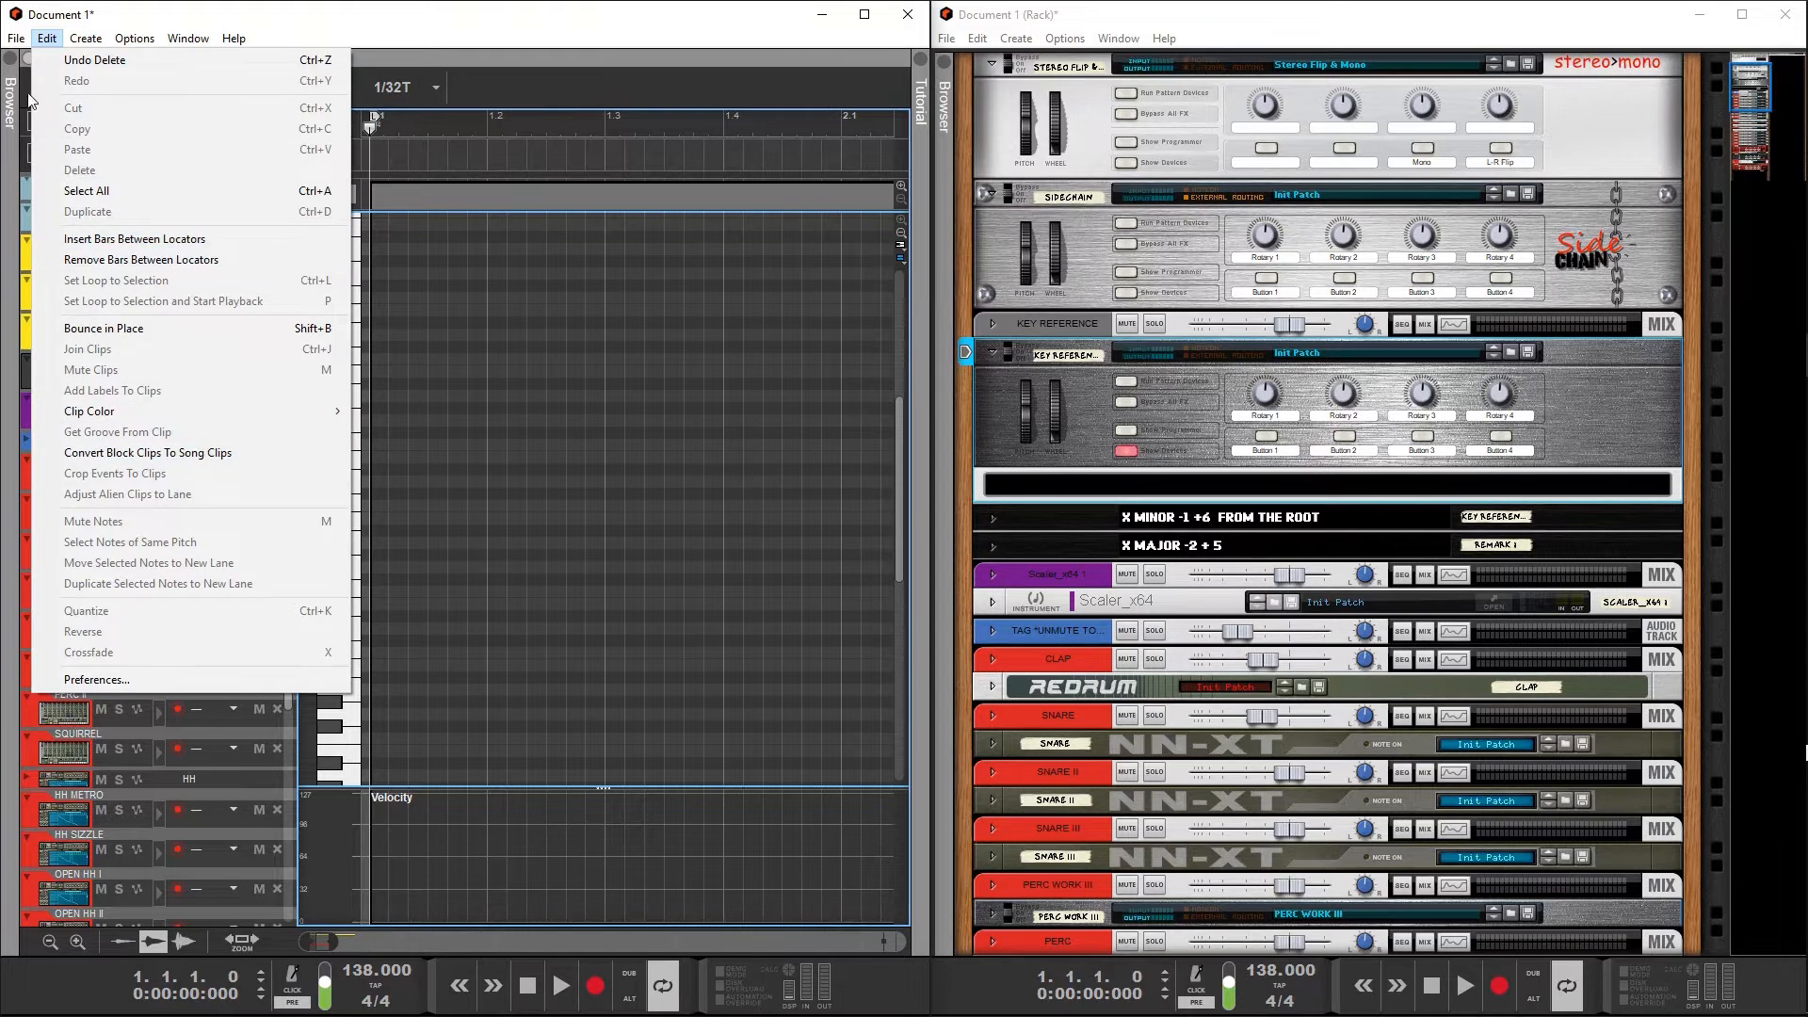
click(16, 39)
click(16, 39)
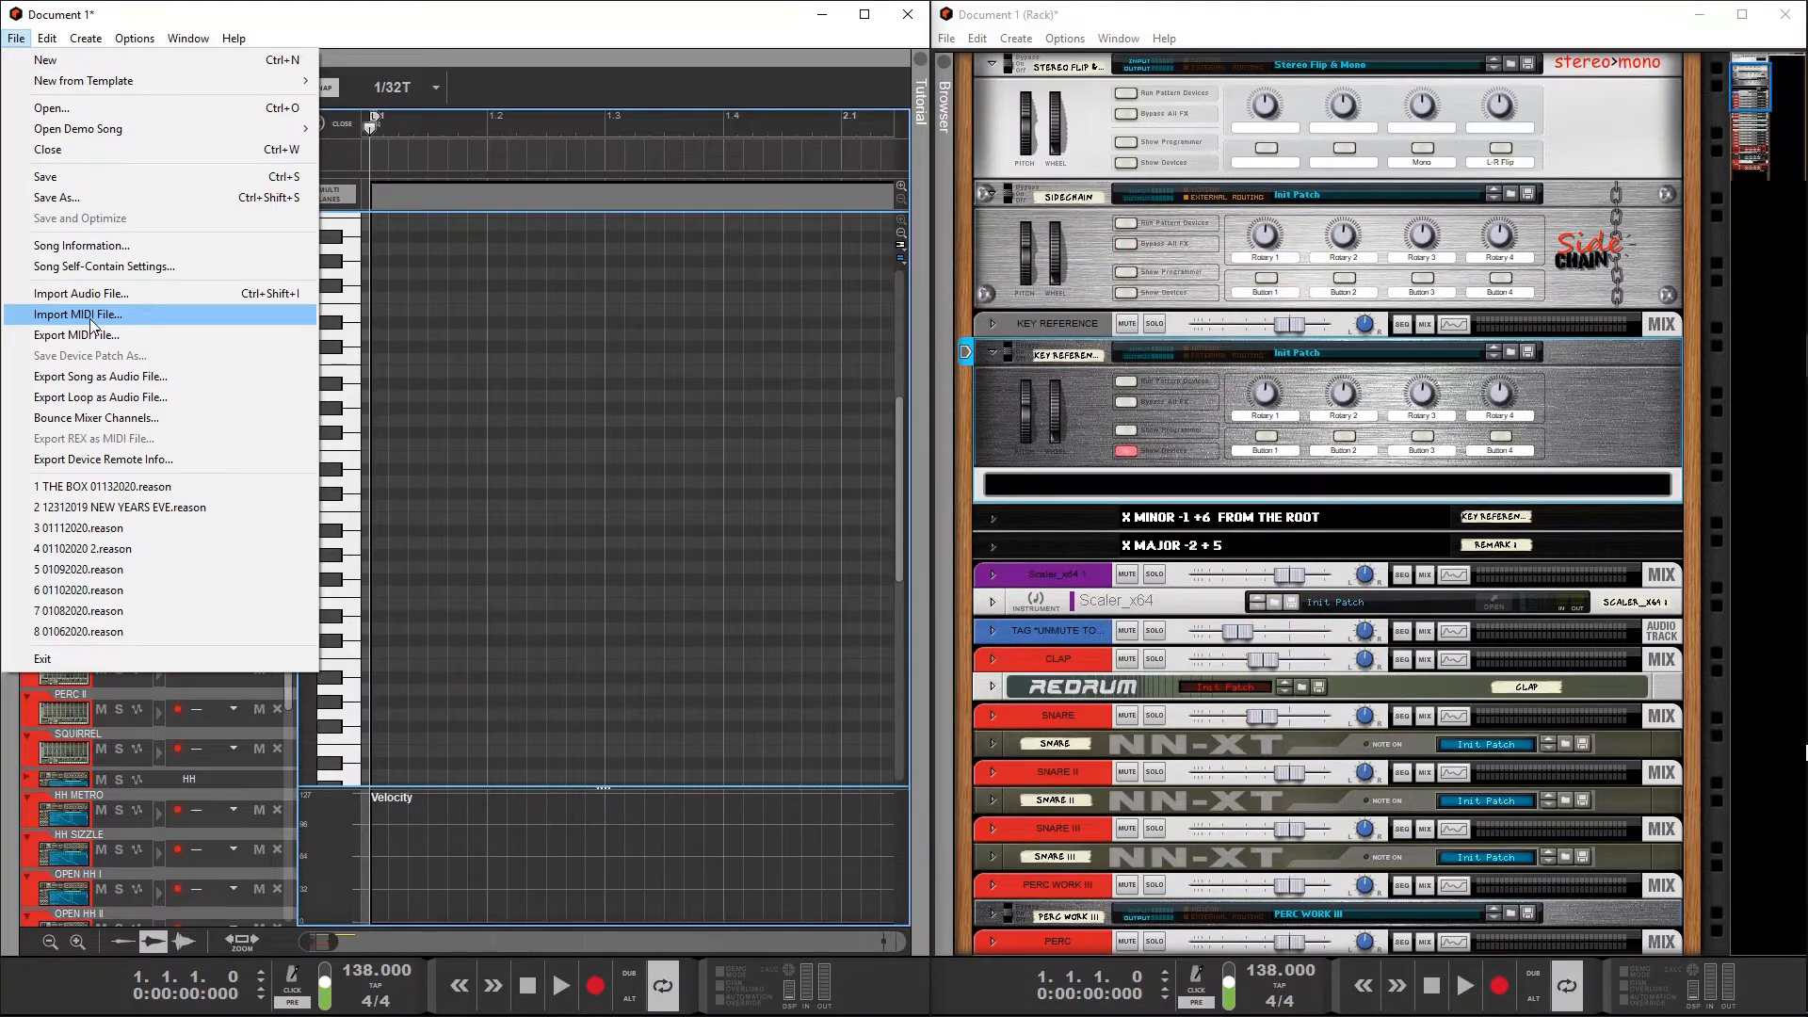
click(456, 33)
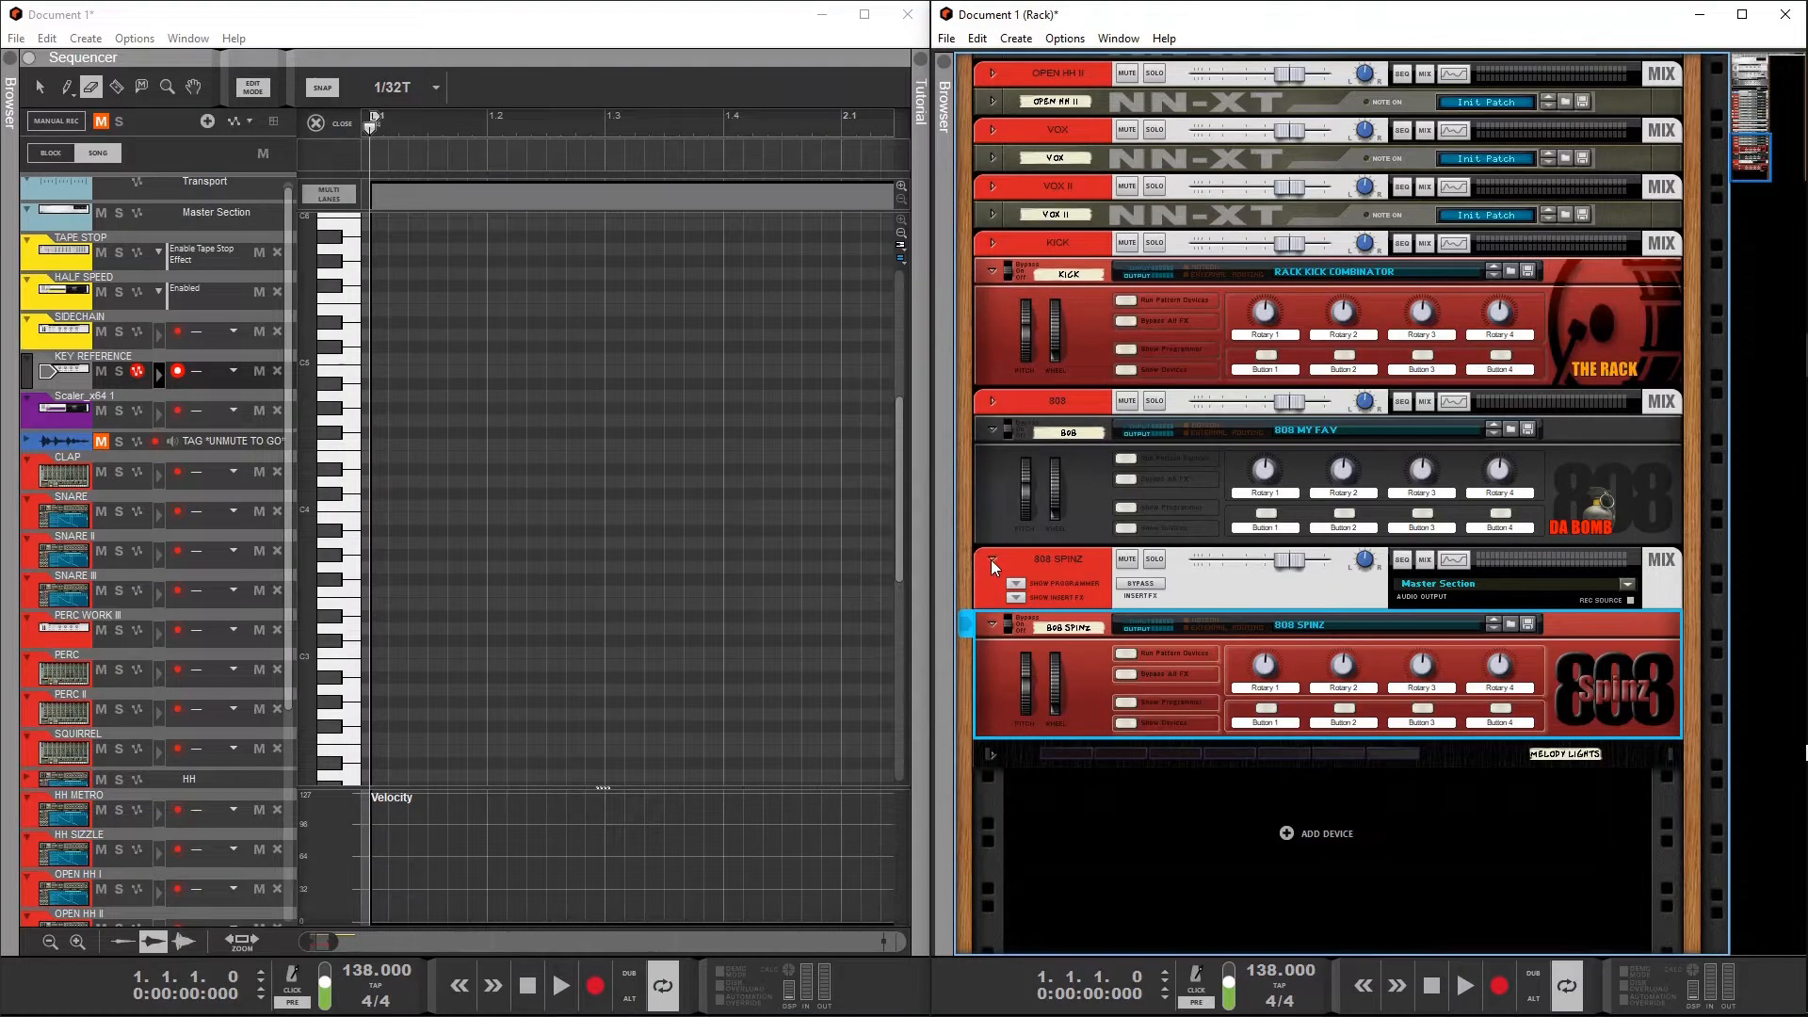
Fold the 808 SPINZ mix channel and show the combinator's devices to examine its NN-XT sampler and effects chain
click(992, 562)
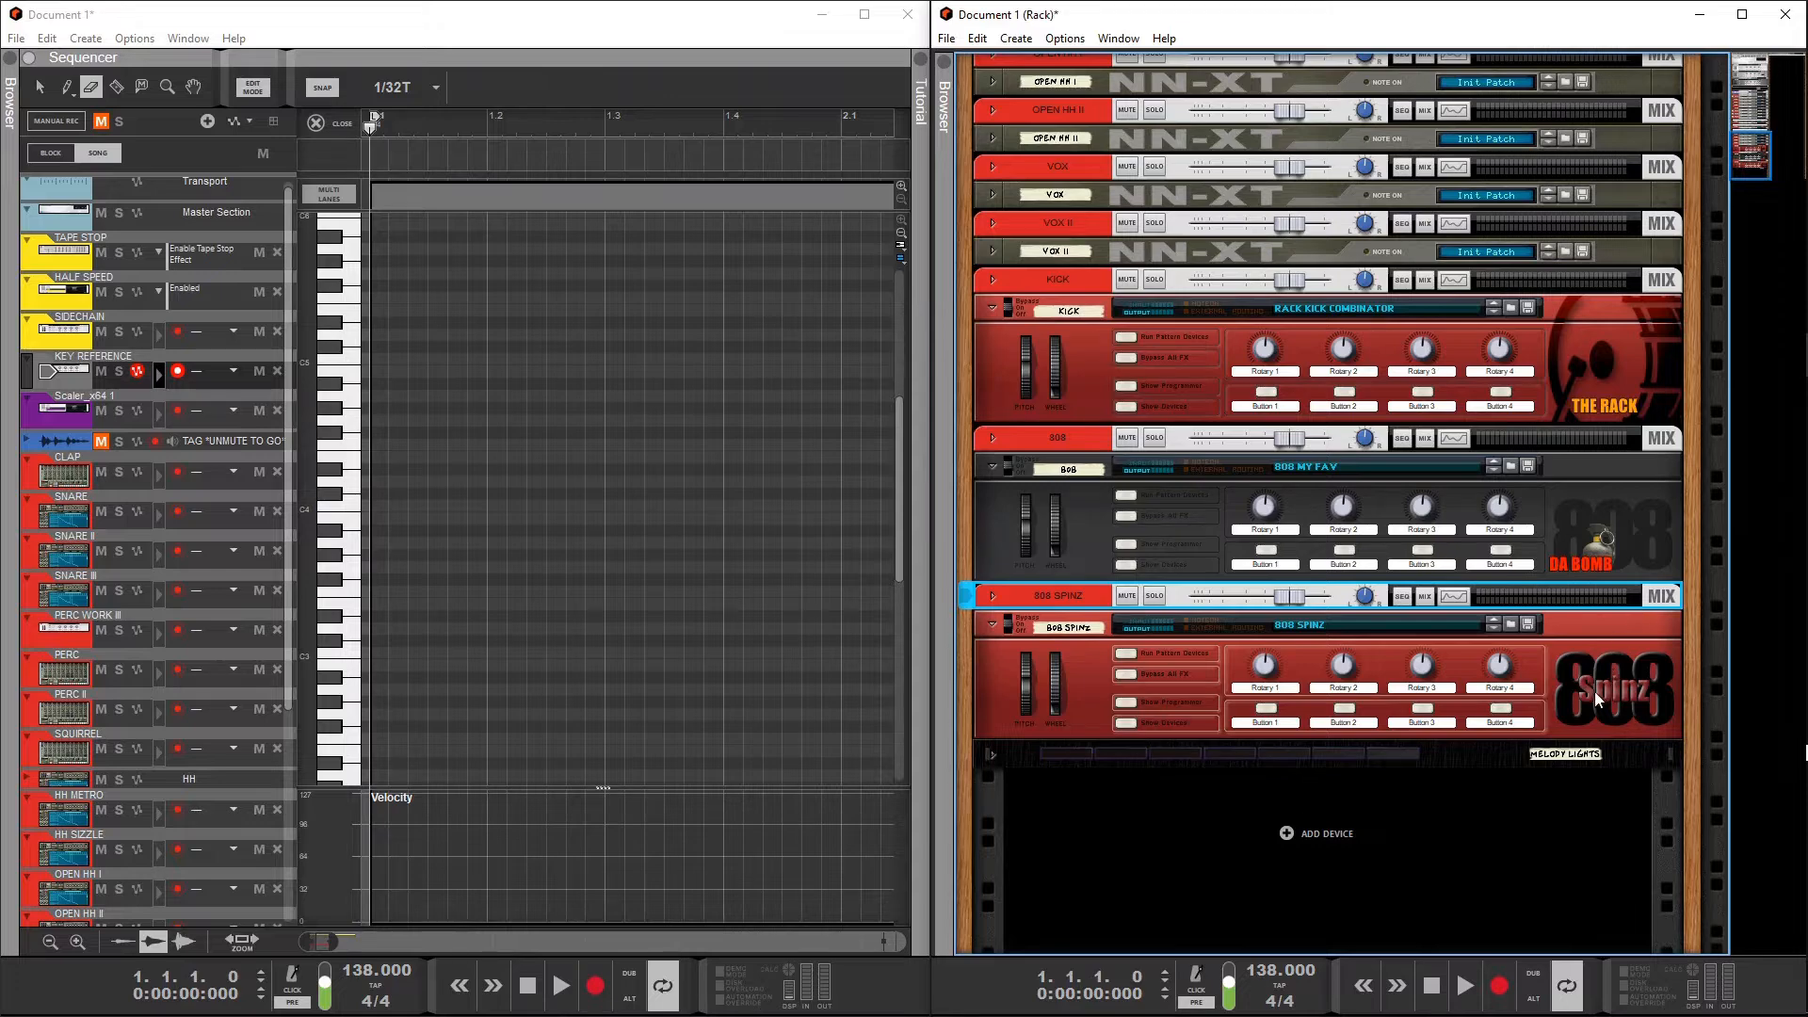
click(1127, 724)
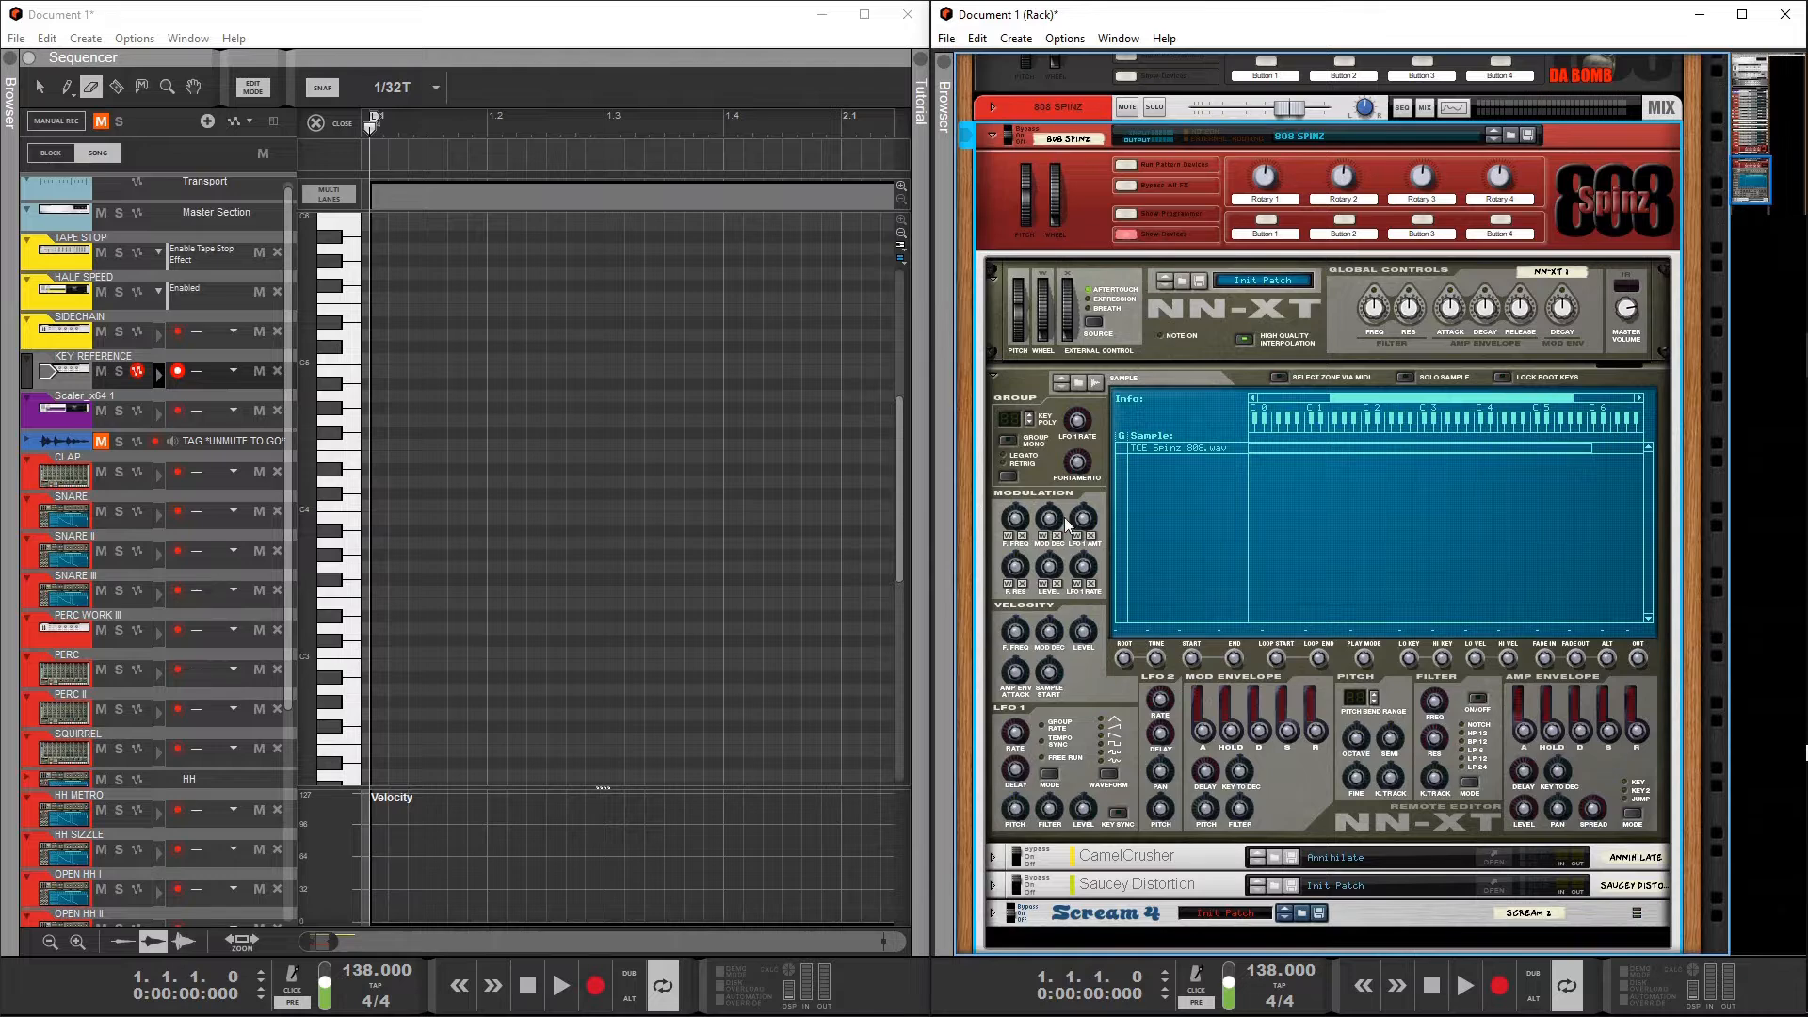
scroll(1172, 578, down, 2)
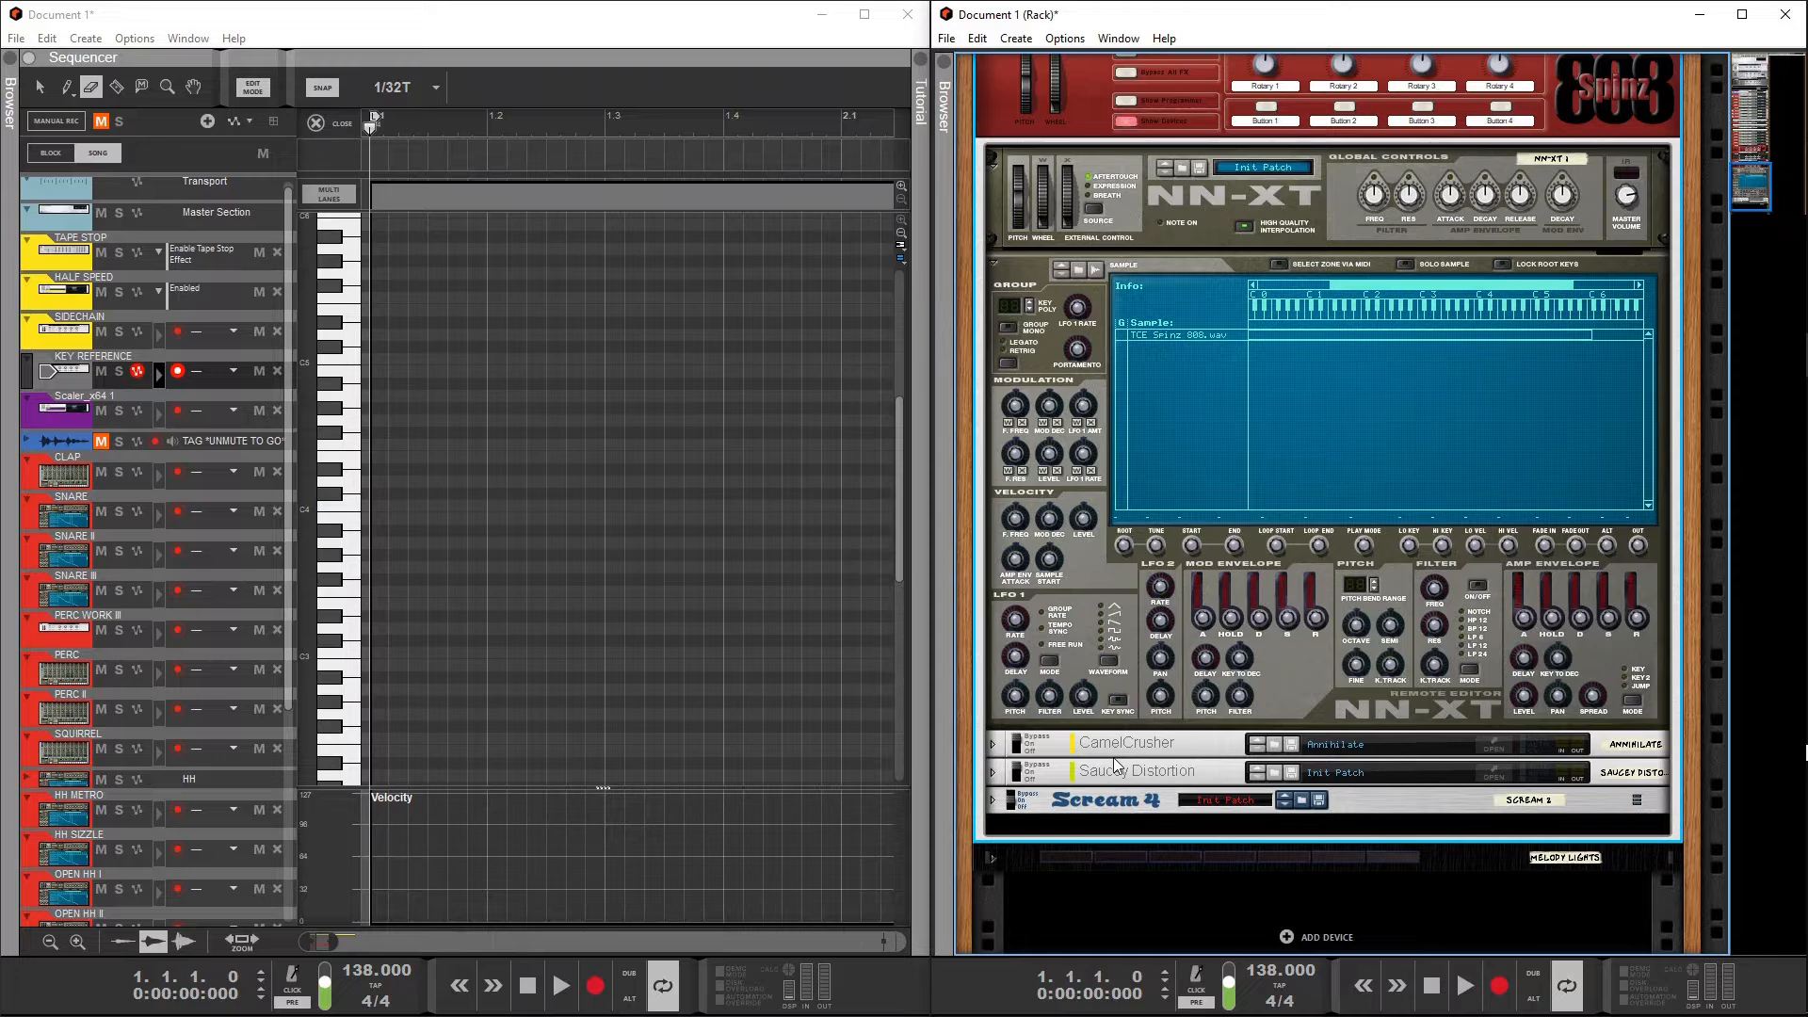
scroll(1460, 308, down, 3)
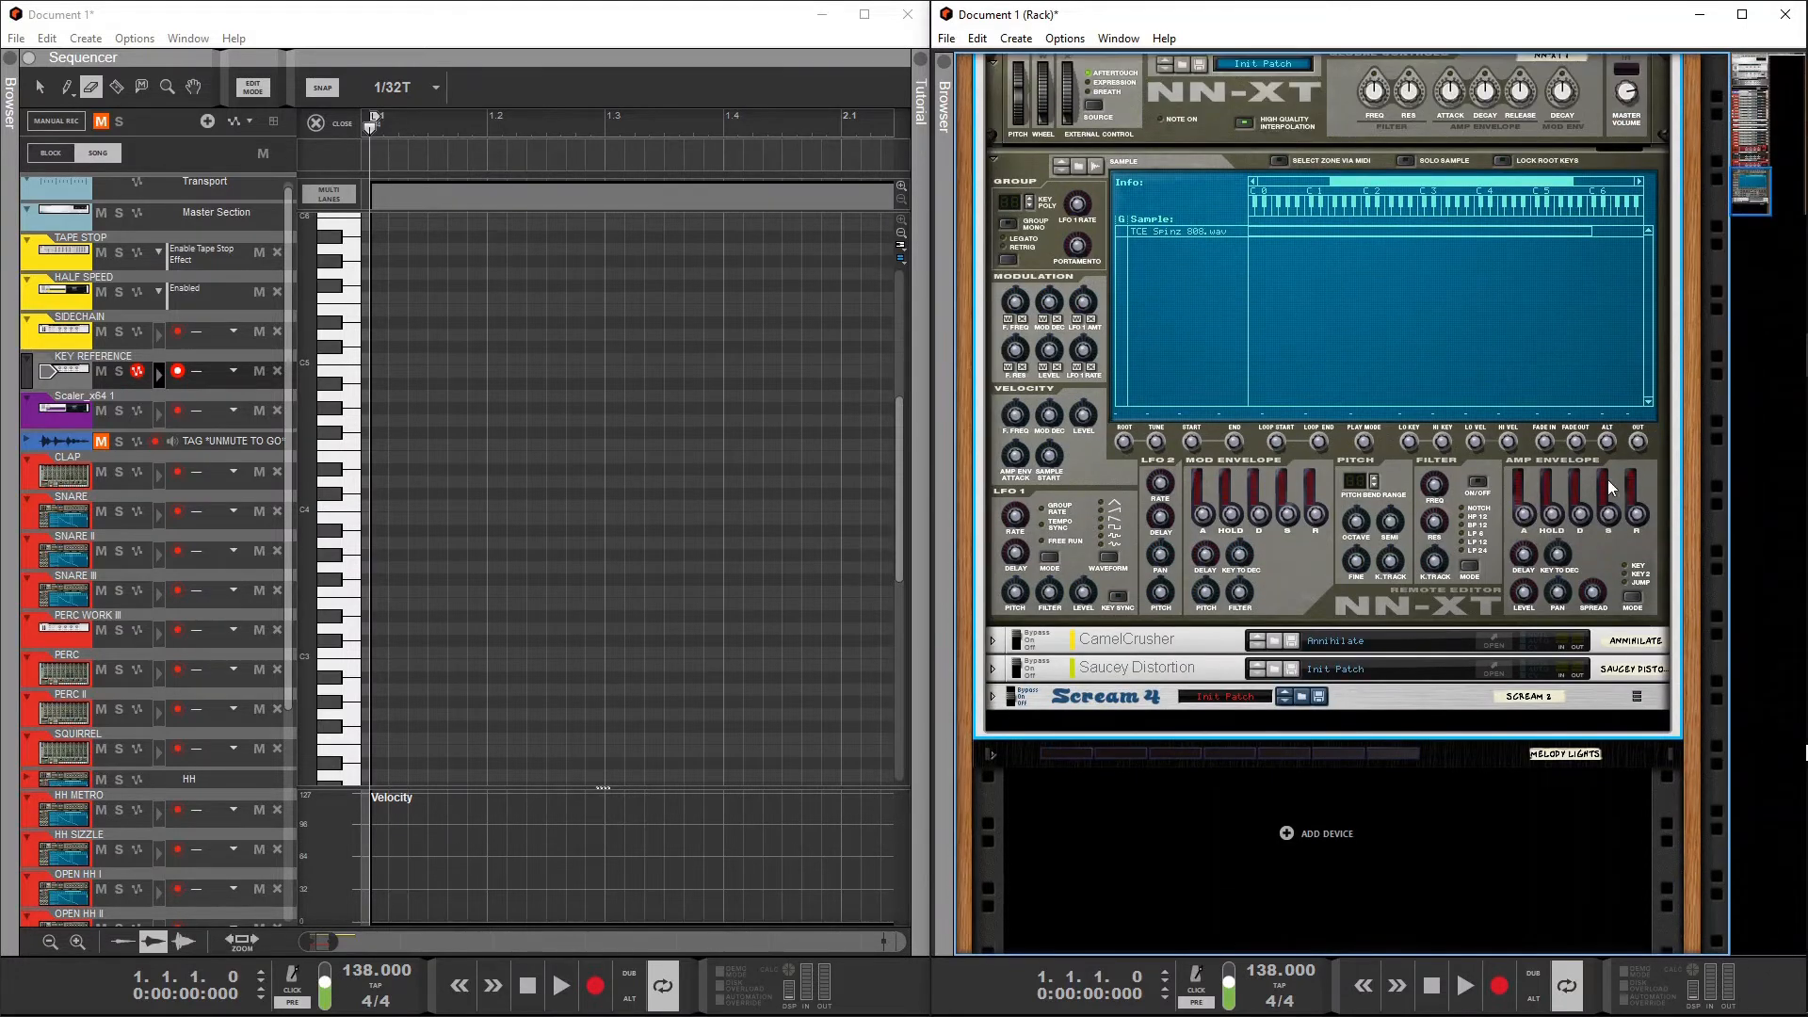
drag(1744, 196, 1744, 180)
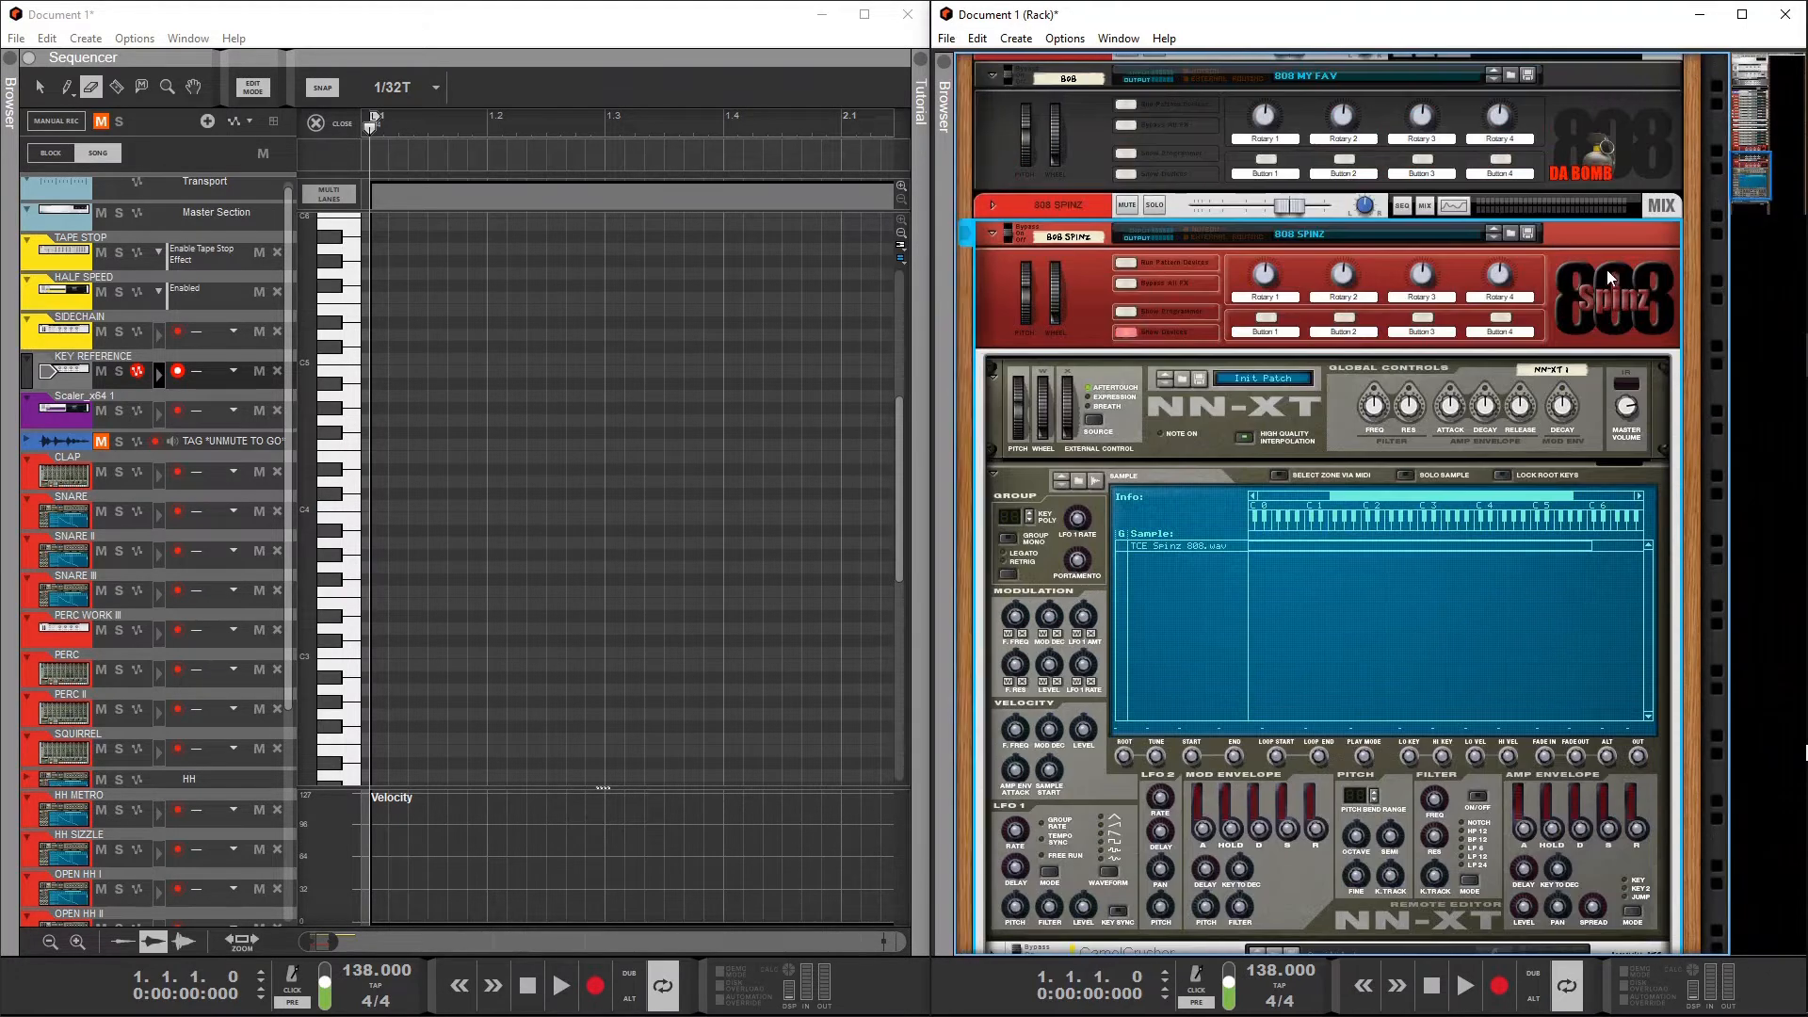
Unfold the Audiomatic and Scream 4 effects inside the TRAP MELODY FX HOT BOX combinator to examine their settings
click(947, 39)
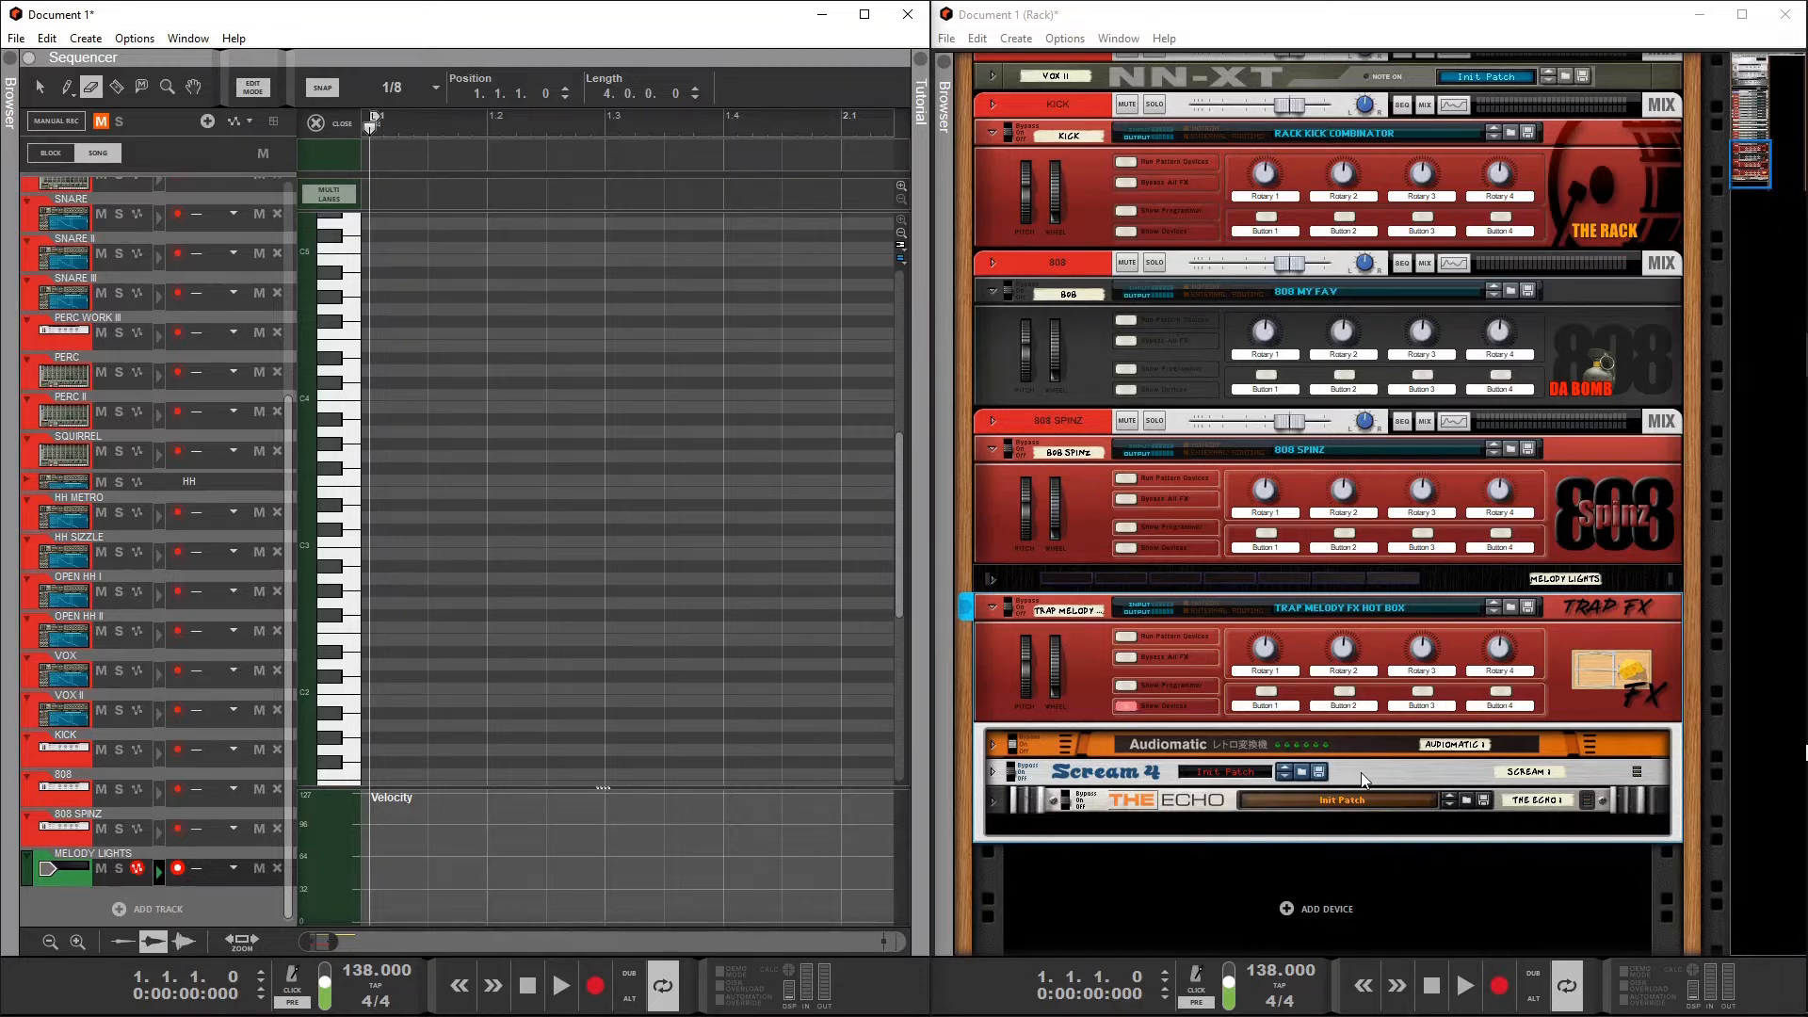
click(993, 746)
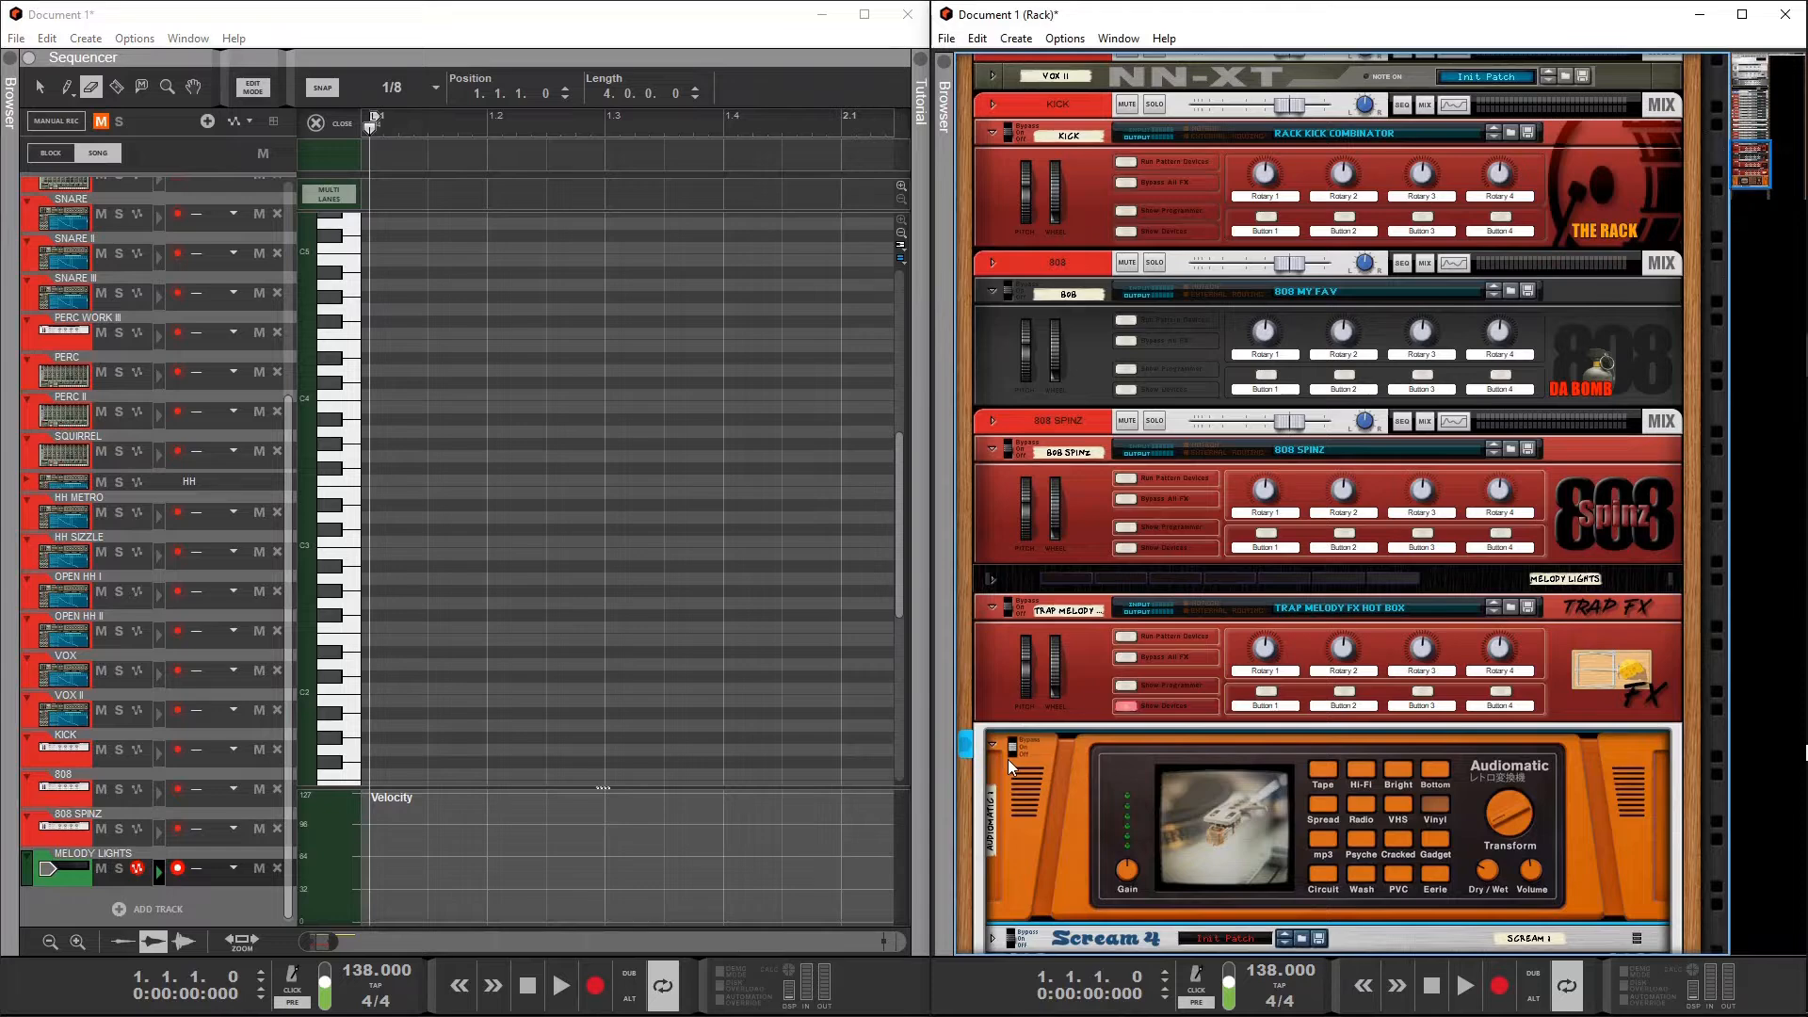
scroll(1010, 759, up, 2)
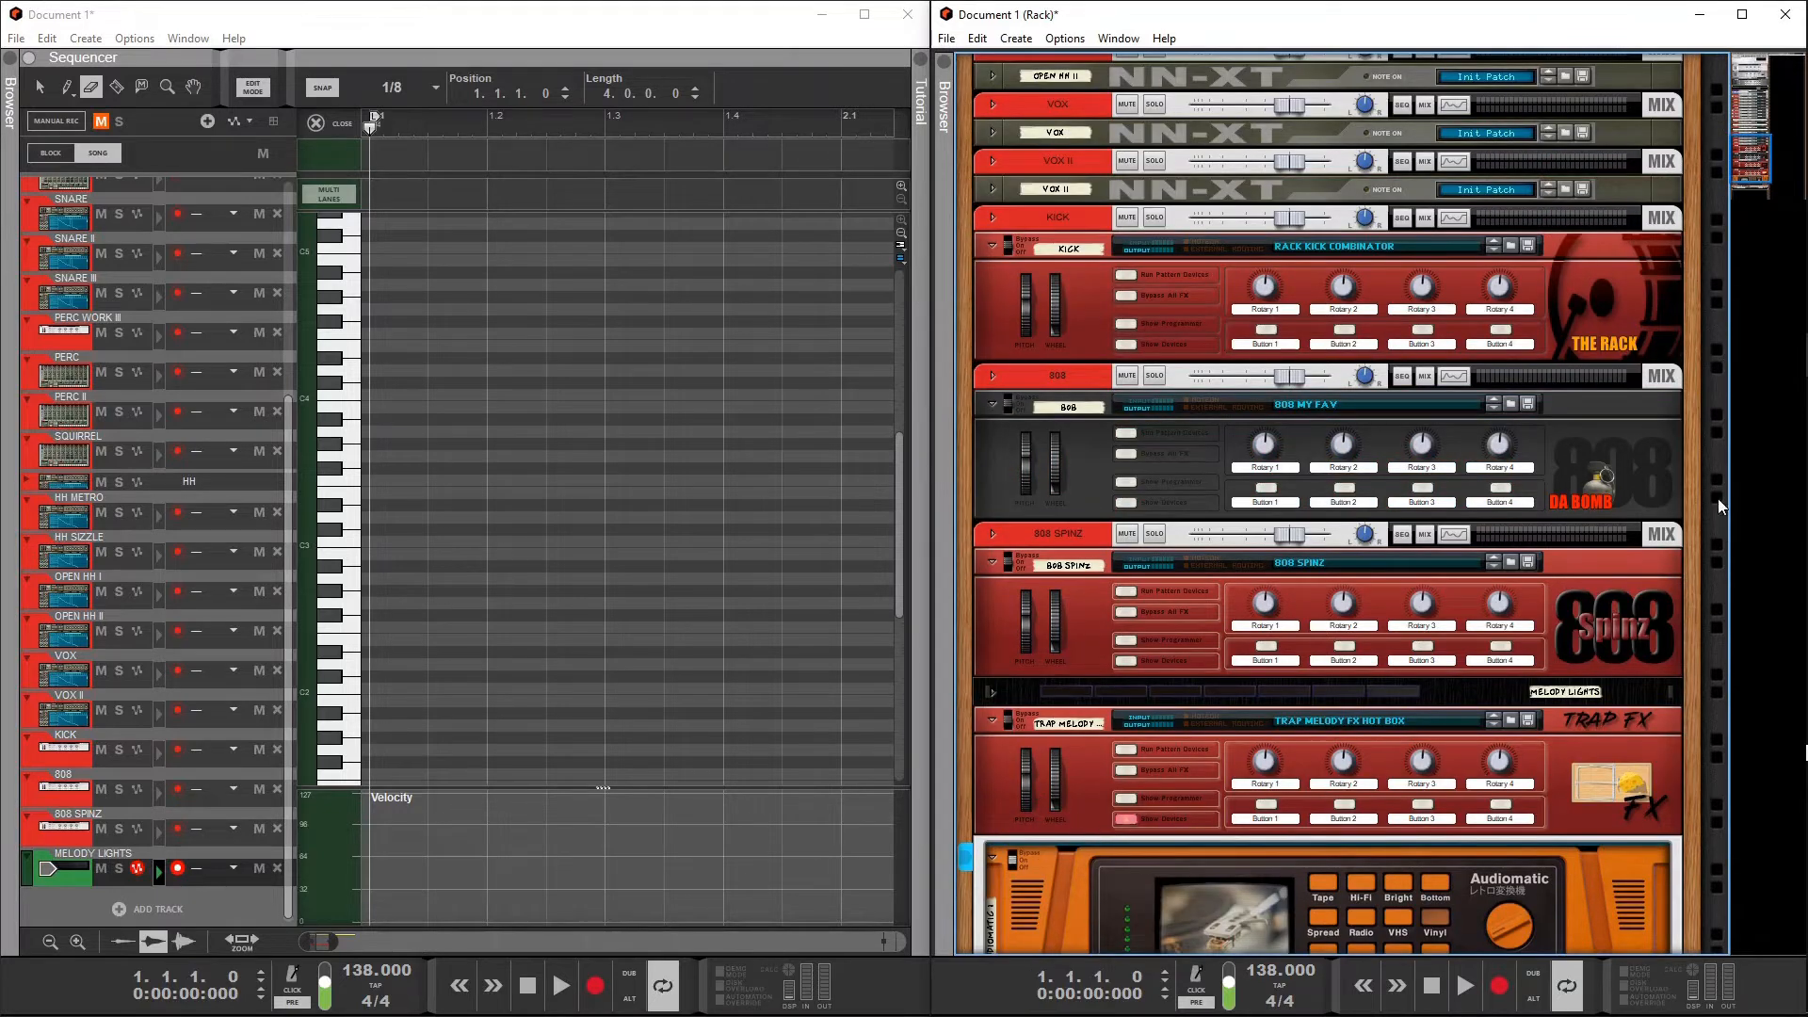
click(1748, 175)
drag(1747, 174, 1747, 187)
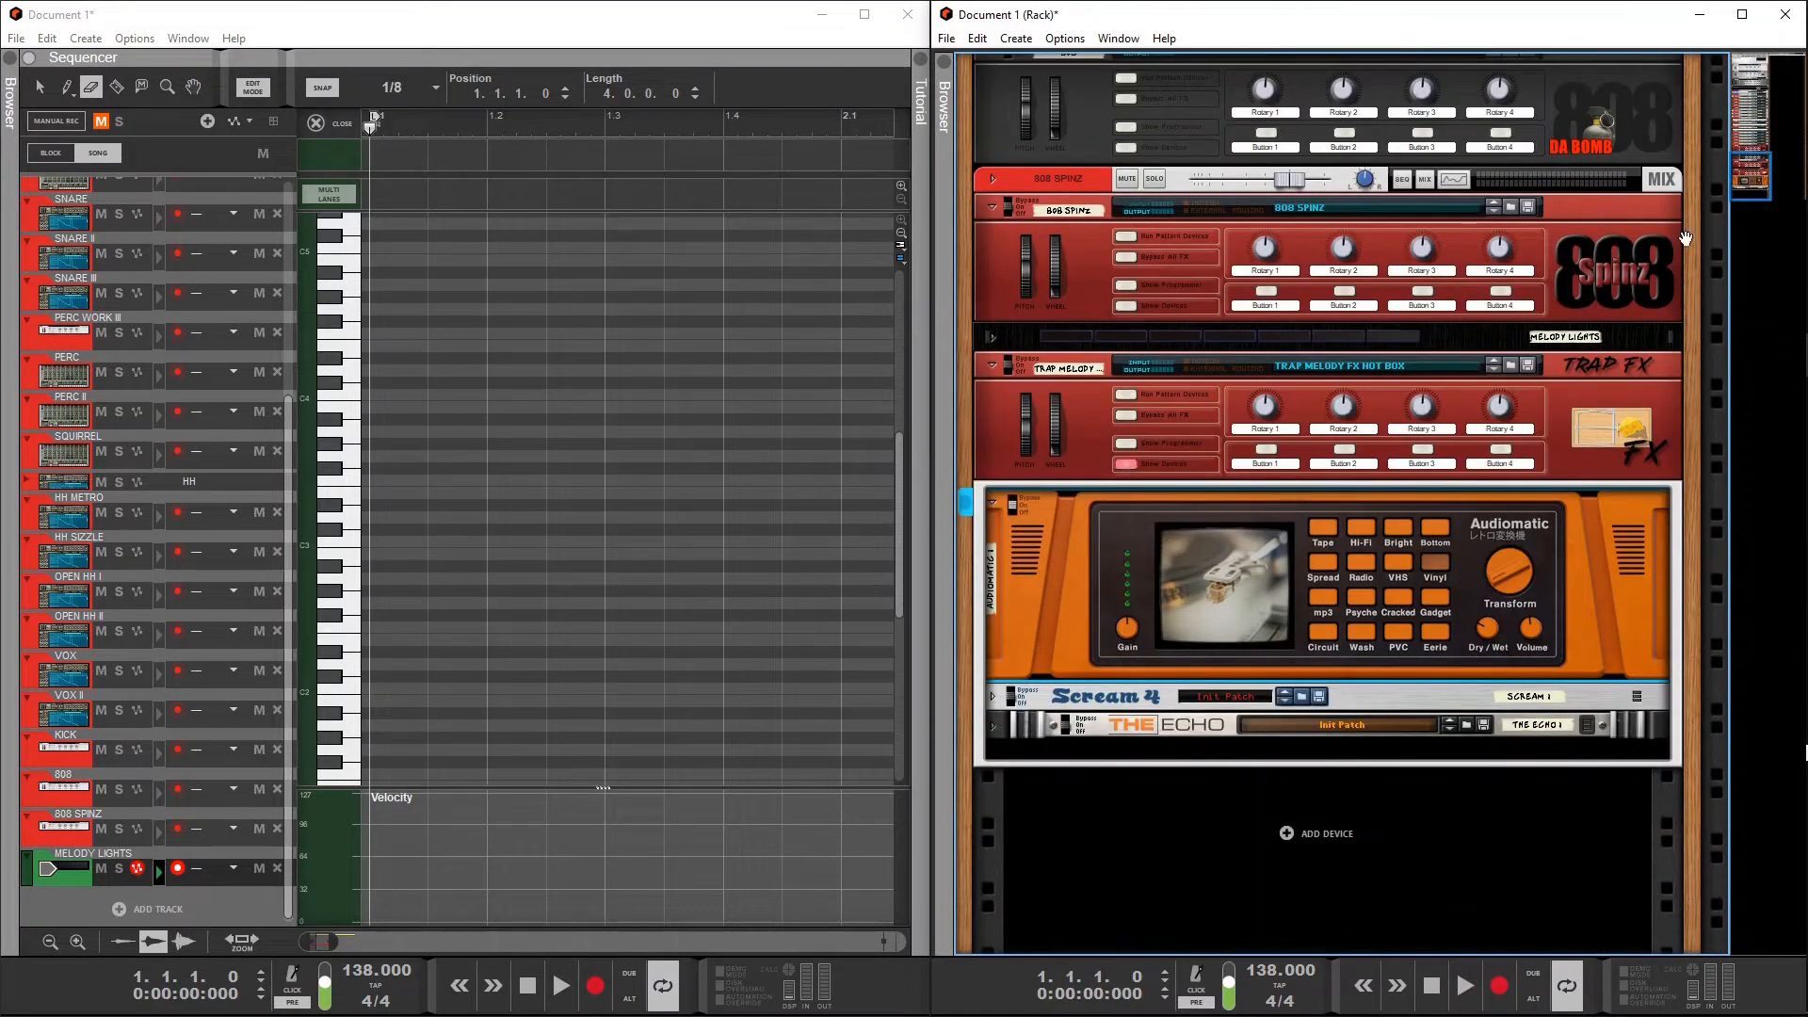
click(993, 698)
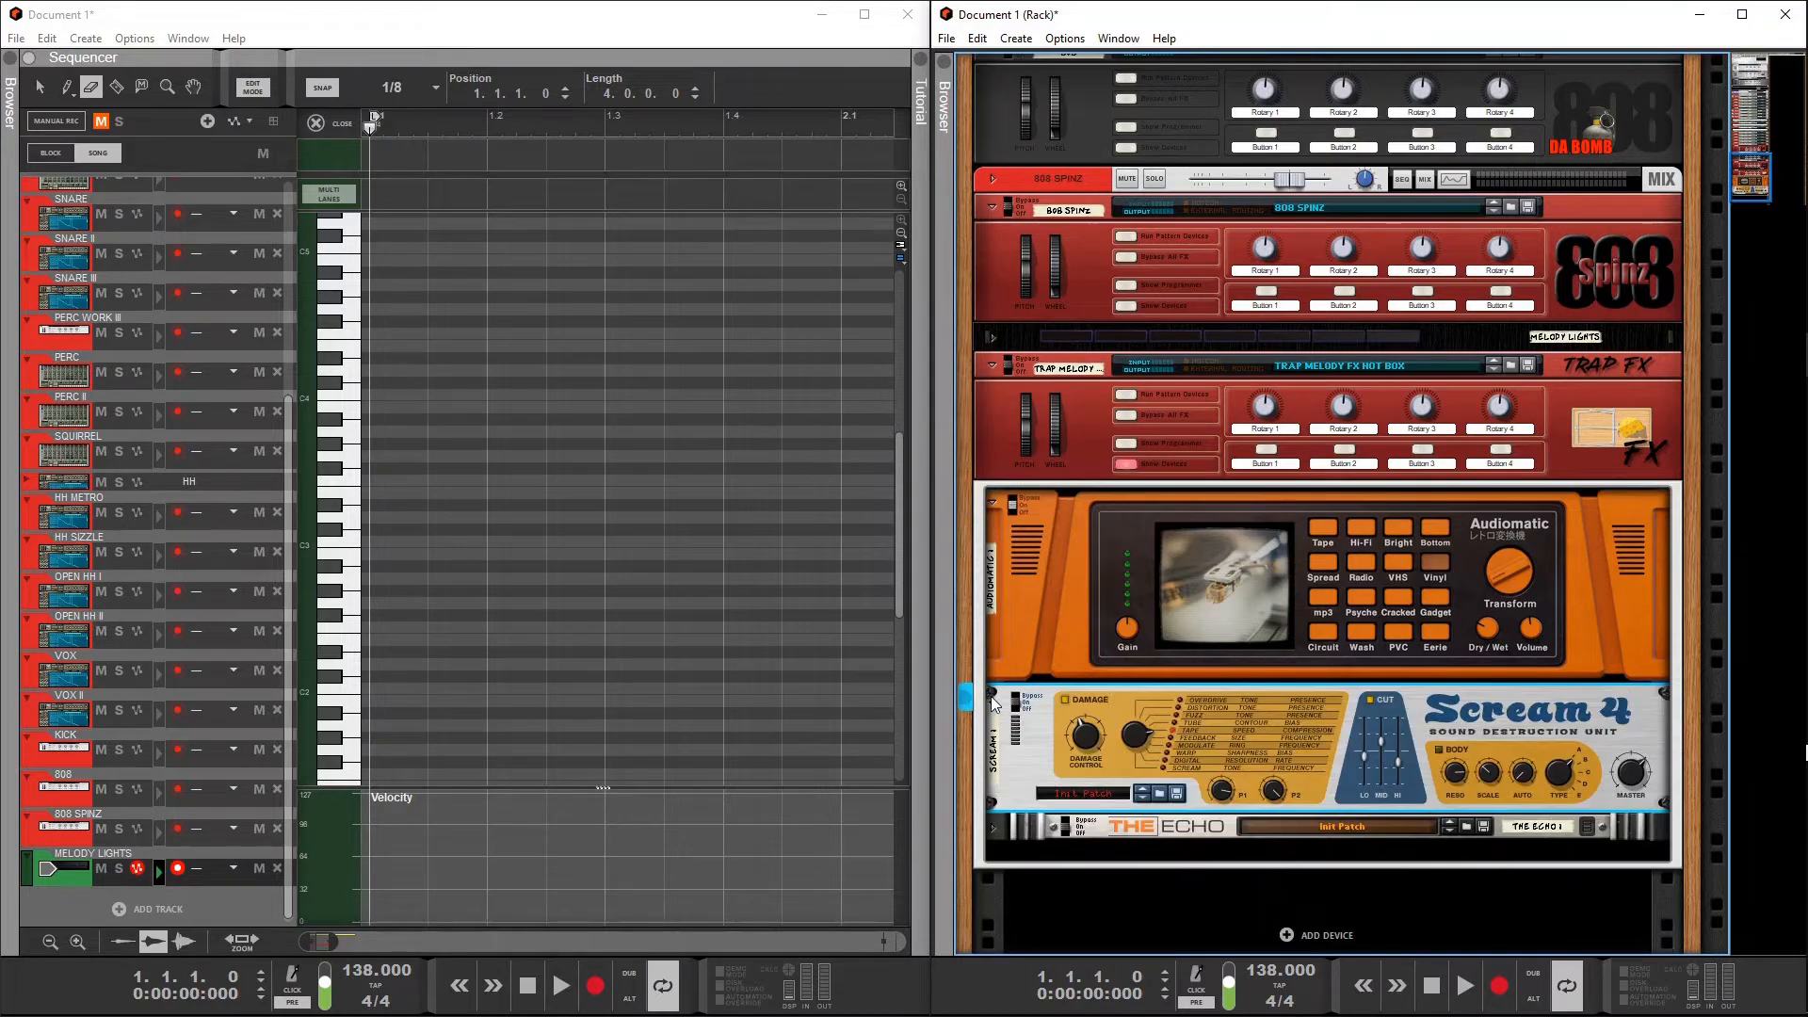
Unfold The Echo inside the TRAP MELODY FX HOT BOX combinator and examine its delay and output settings
scroll(1023, 724, down, 2)
click(992, 726)
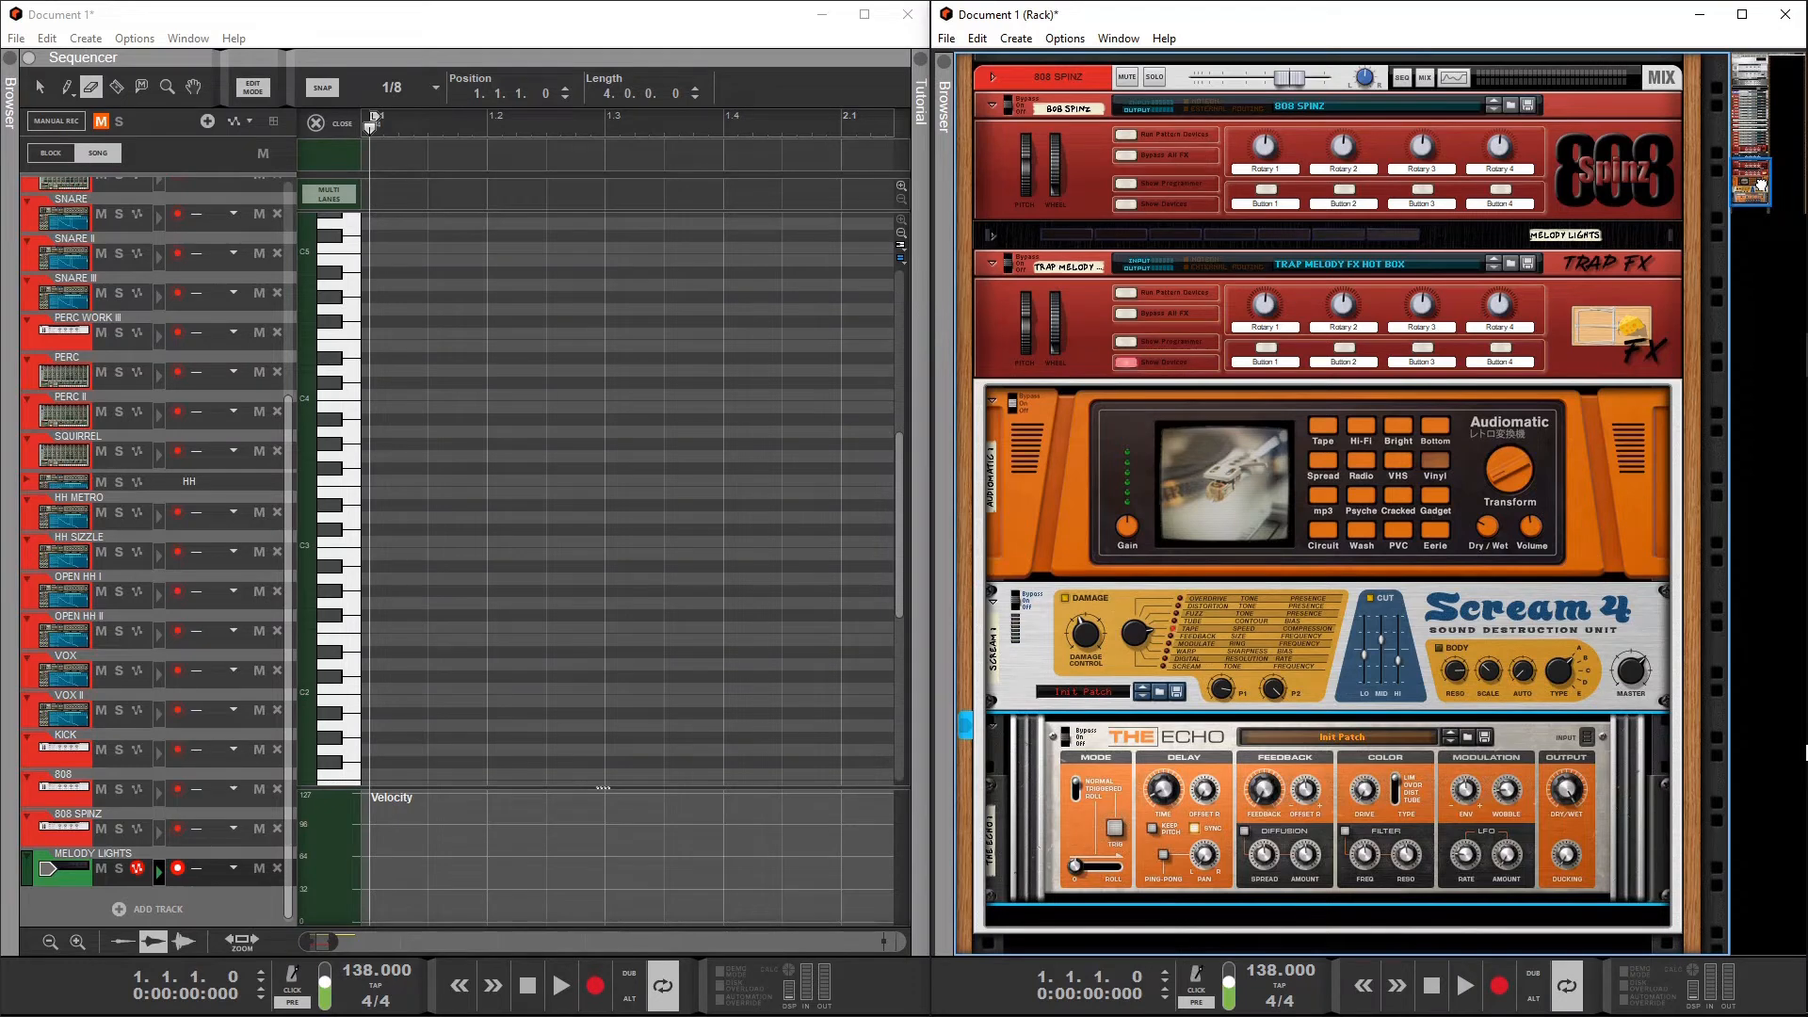
scroll(1760, 186, down, 1)
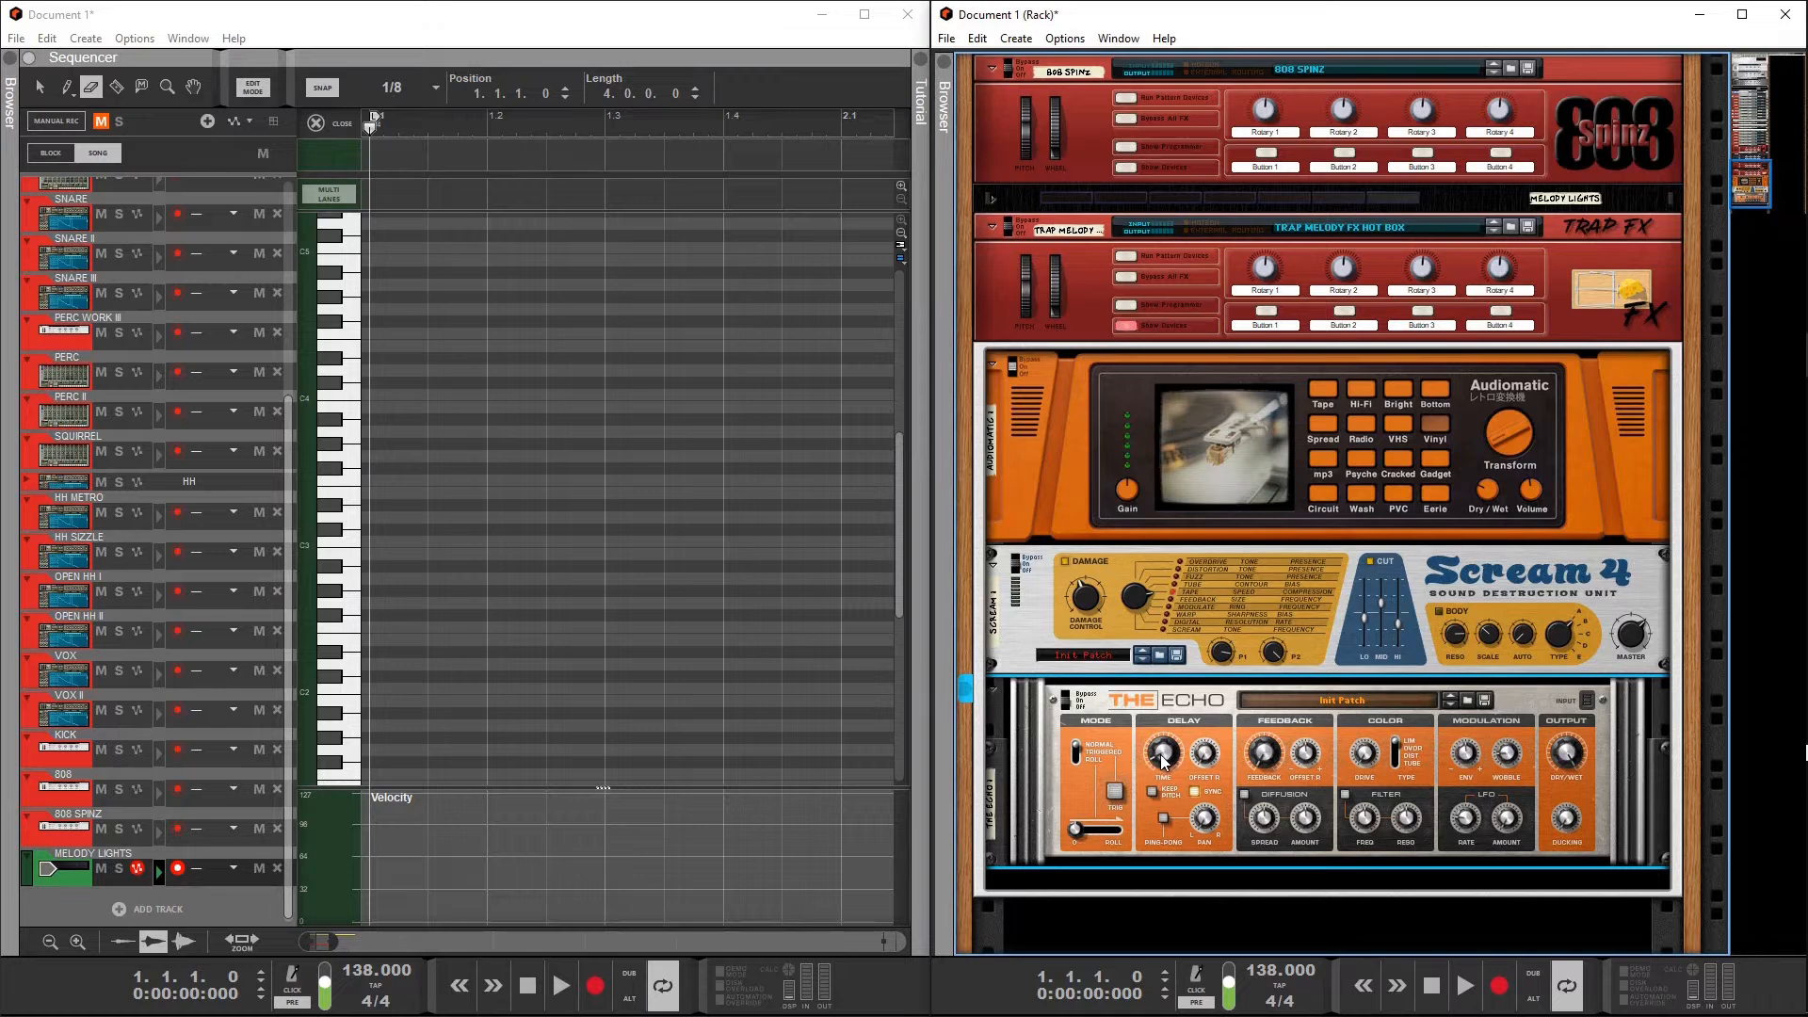
mouse_move(1158, 772)
mouse_move(1510, 773)
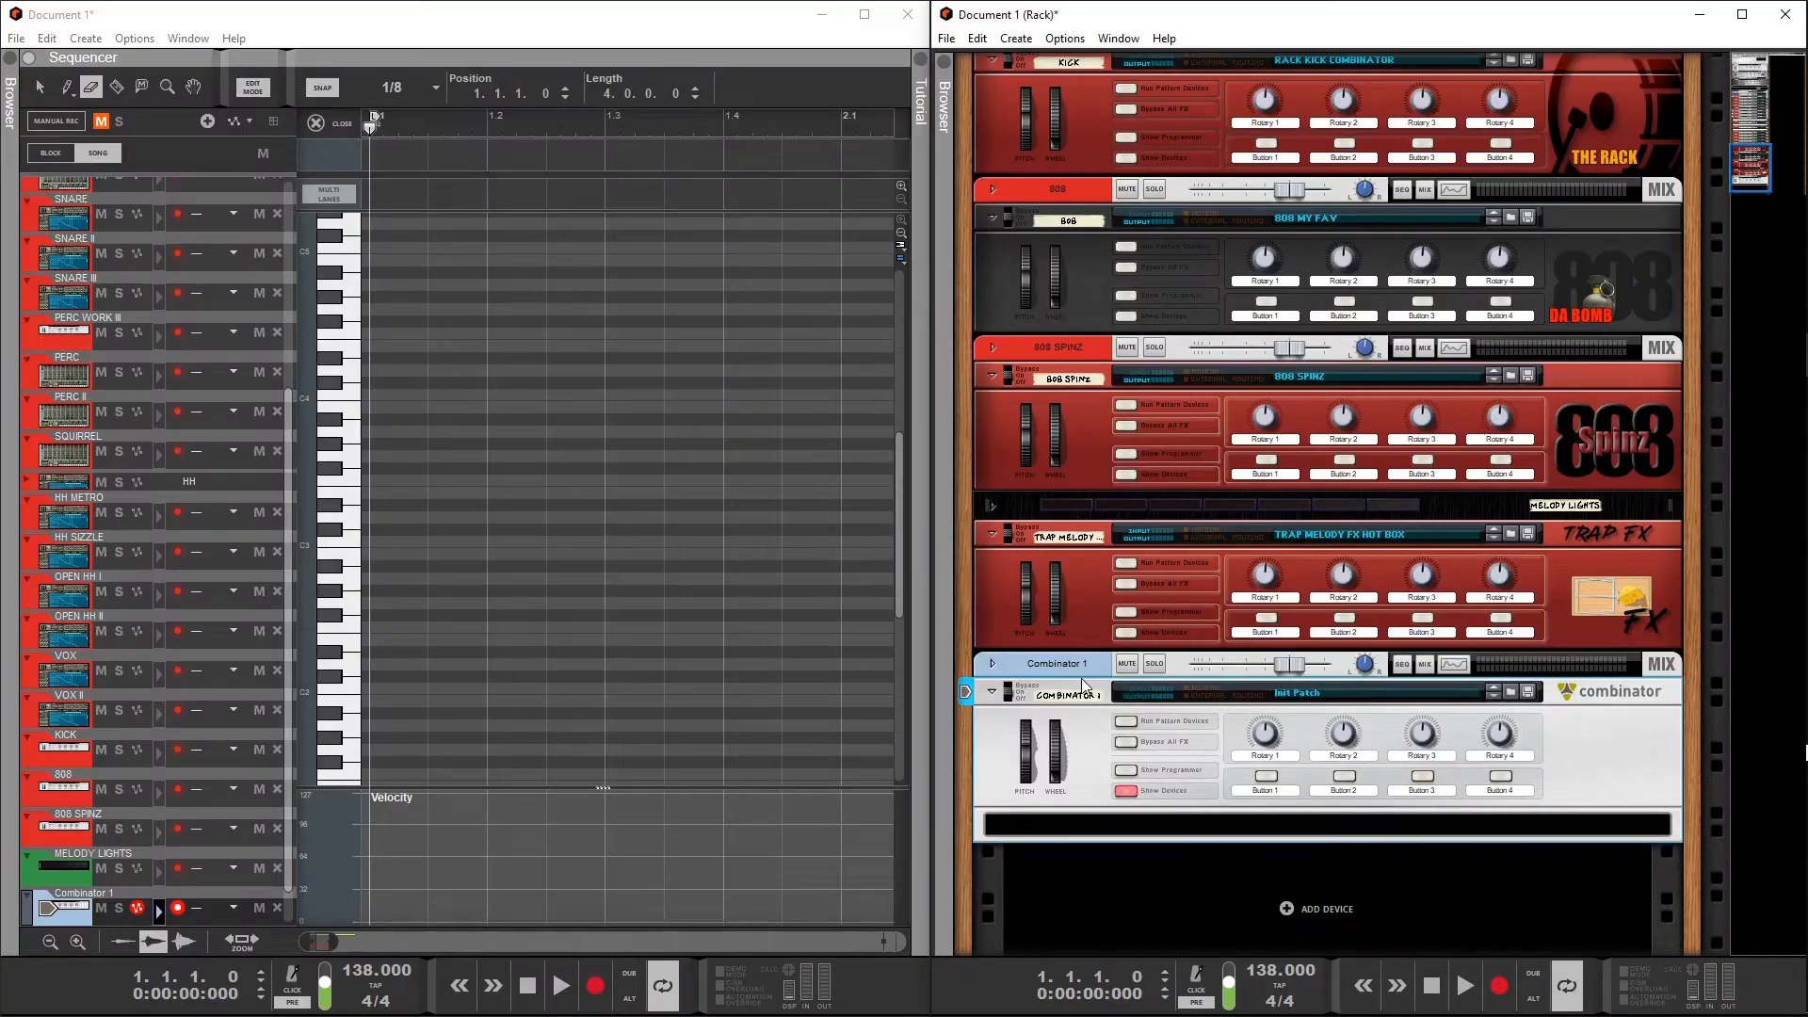
Add a Mixer 14:2 inside the empty Combinator 1
right_click(1187, 832)
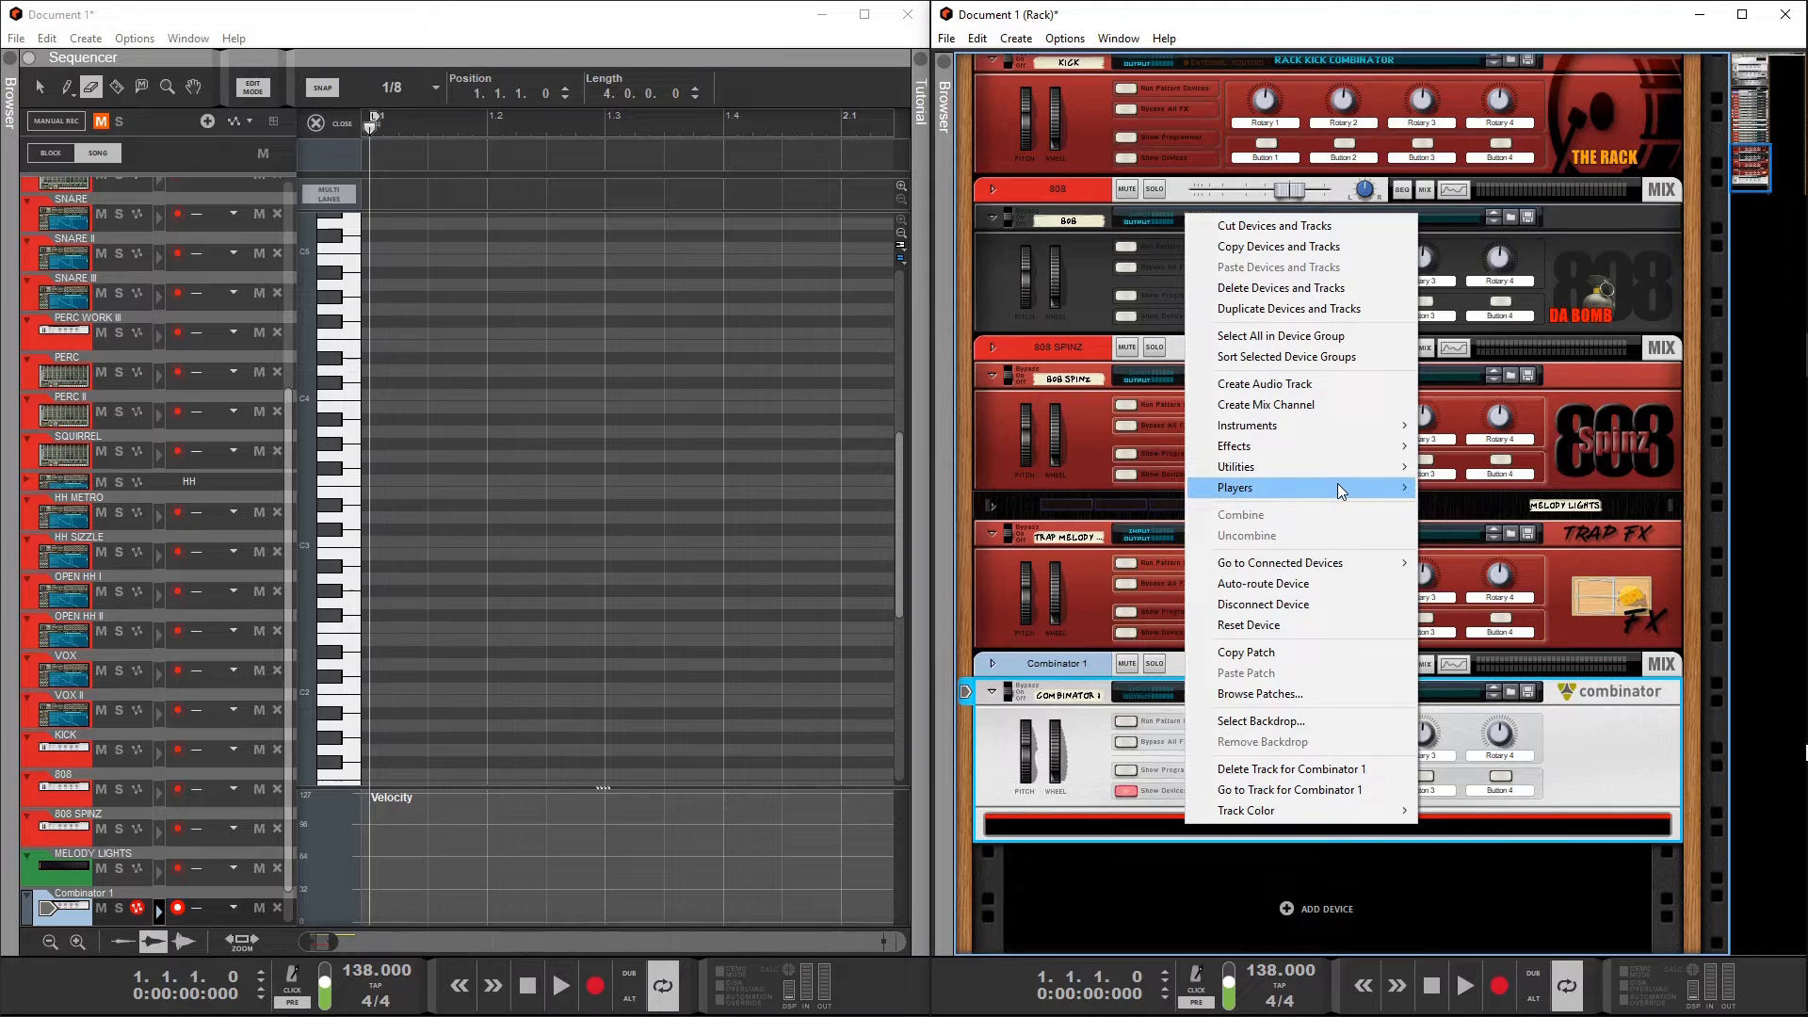
mouse_move(1361, 468)
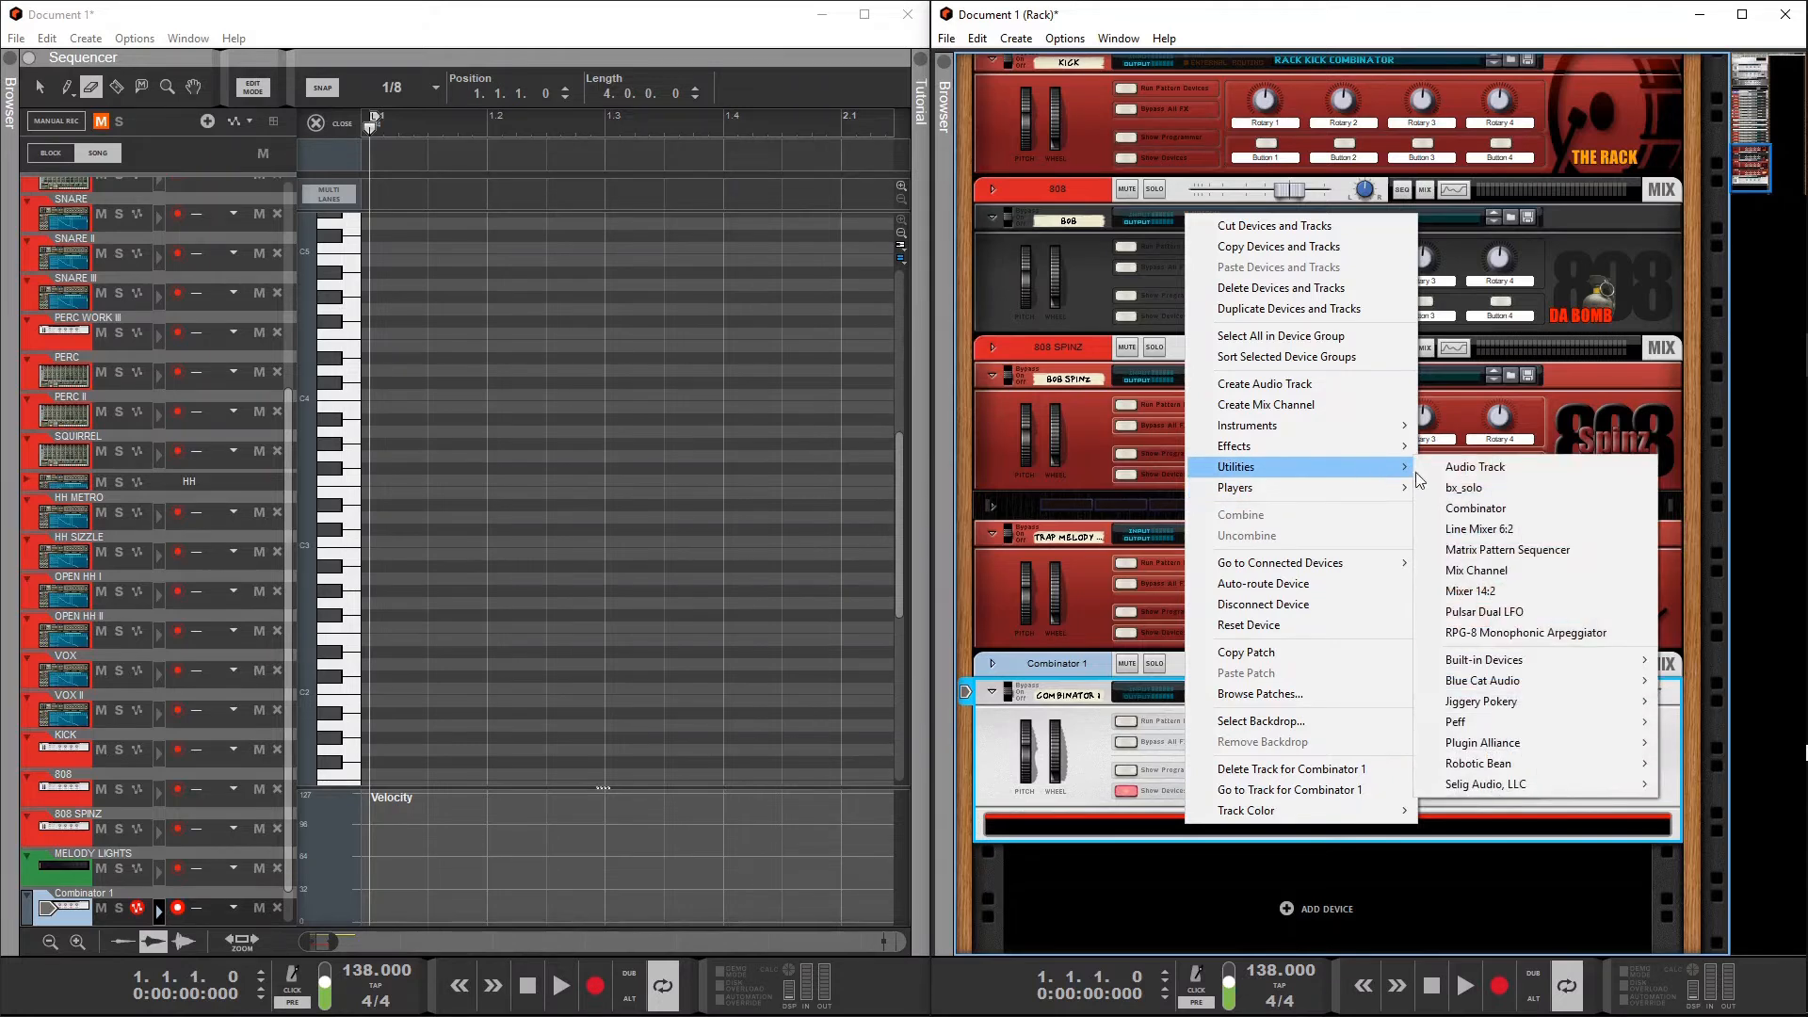
click(1507, 593)
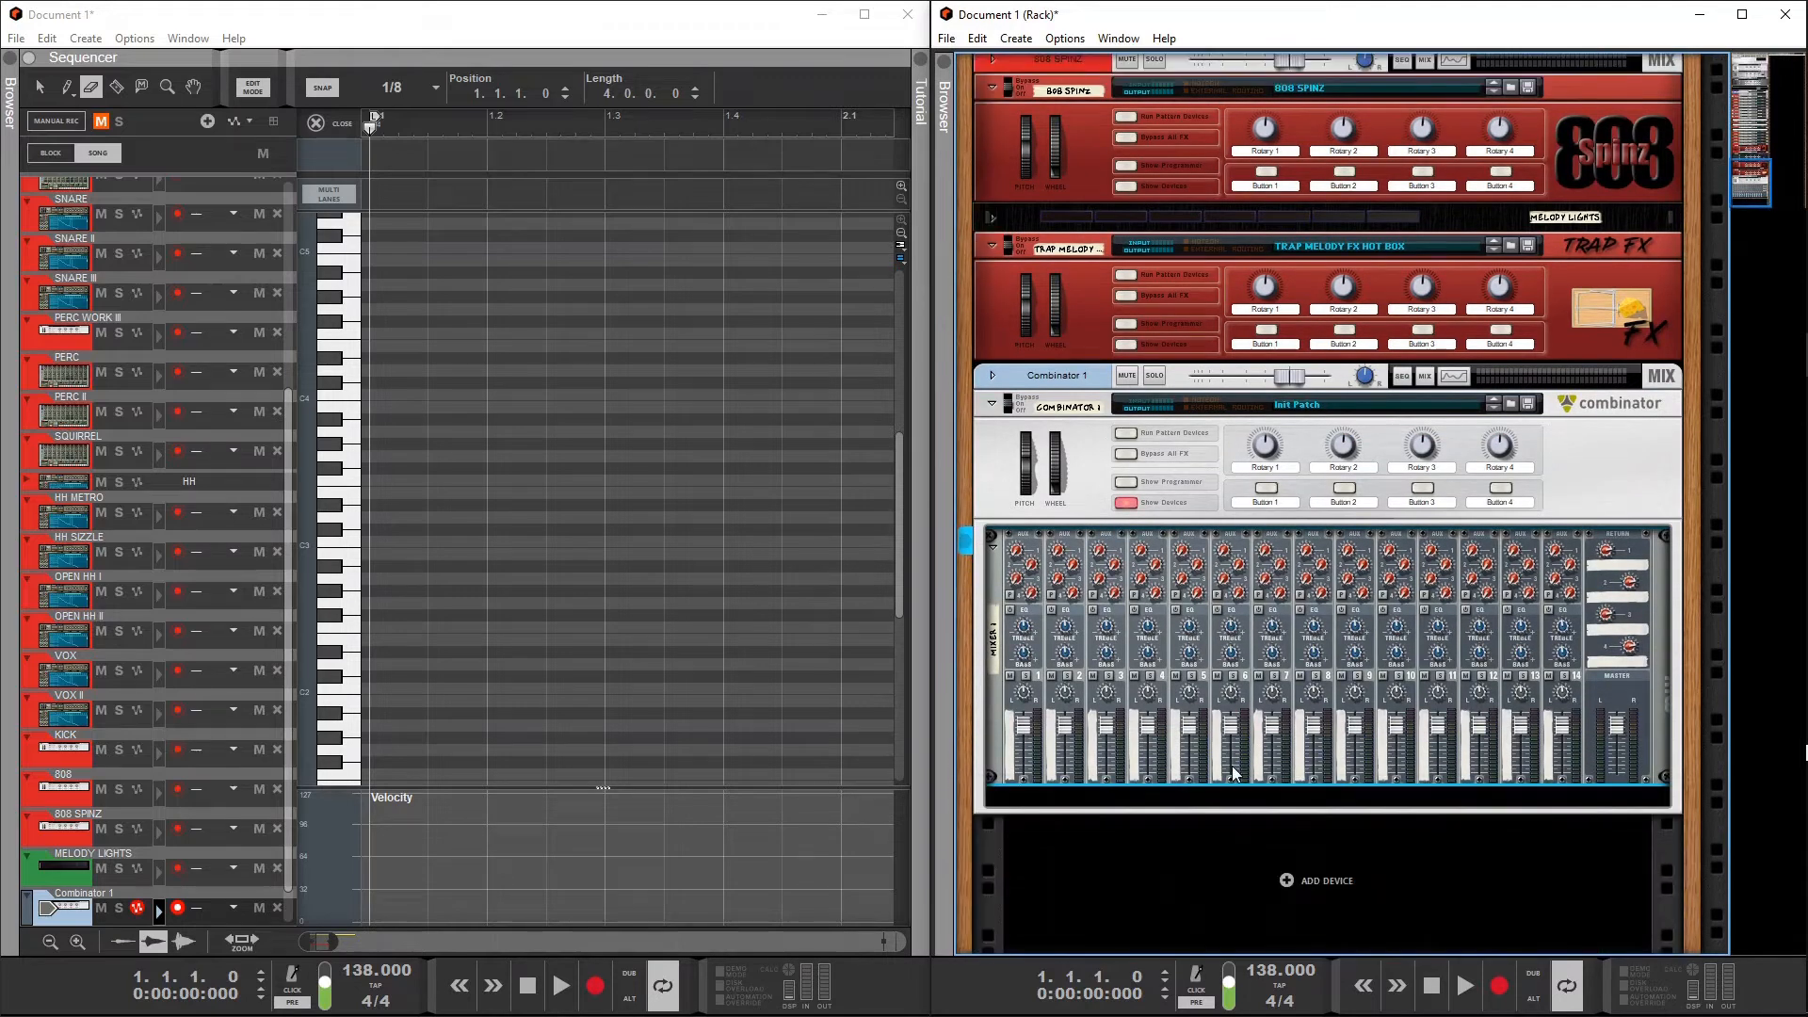
Add an ID8 Instrument Device below the mixer inside Combinator 1
click(1207, 796)
right_click(1207, 796)
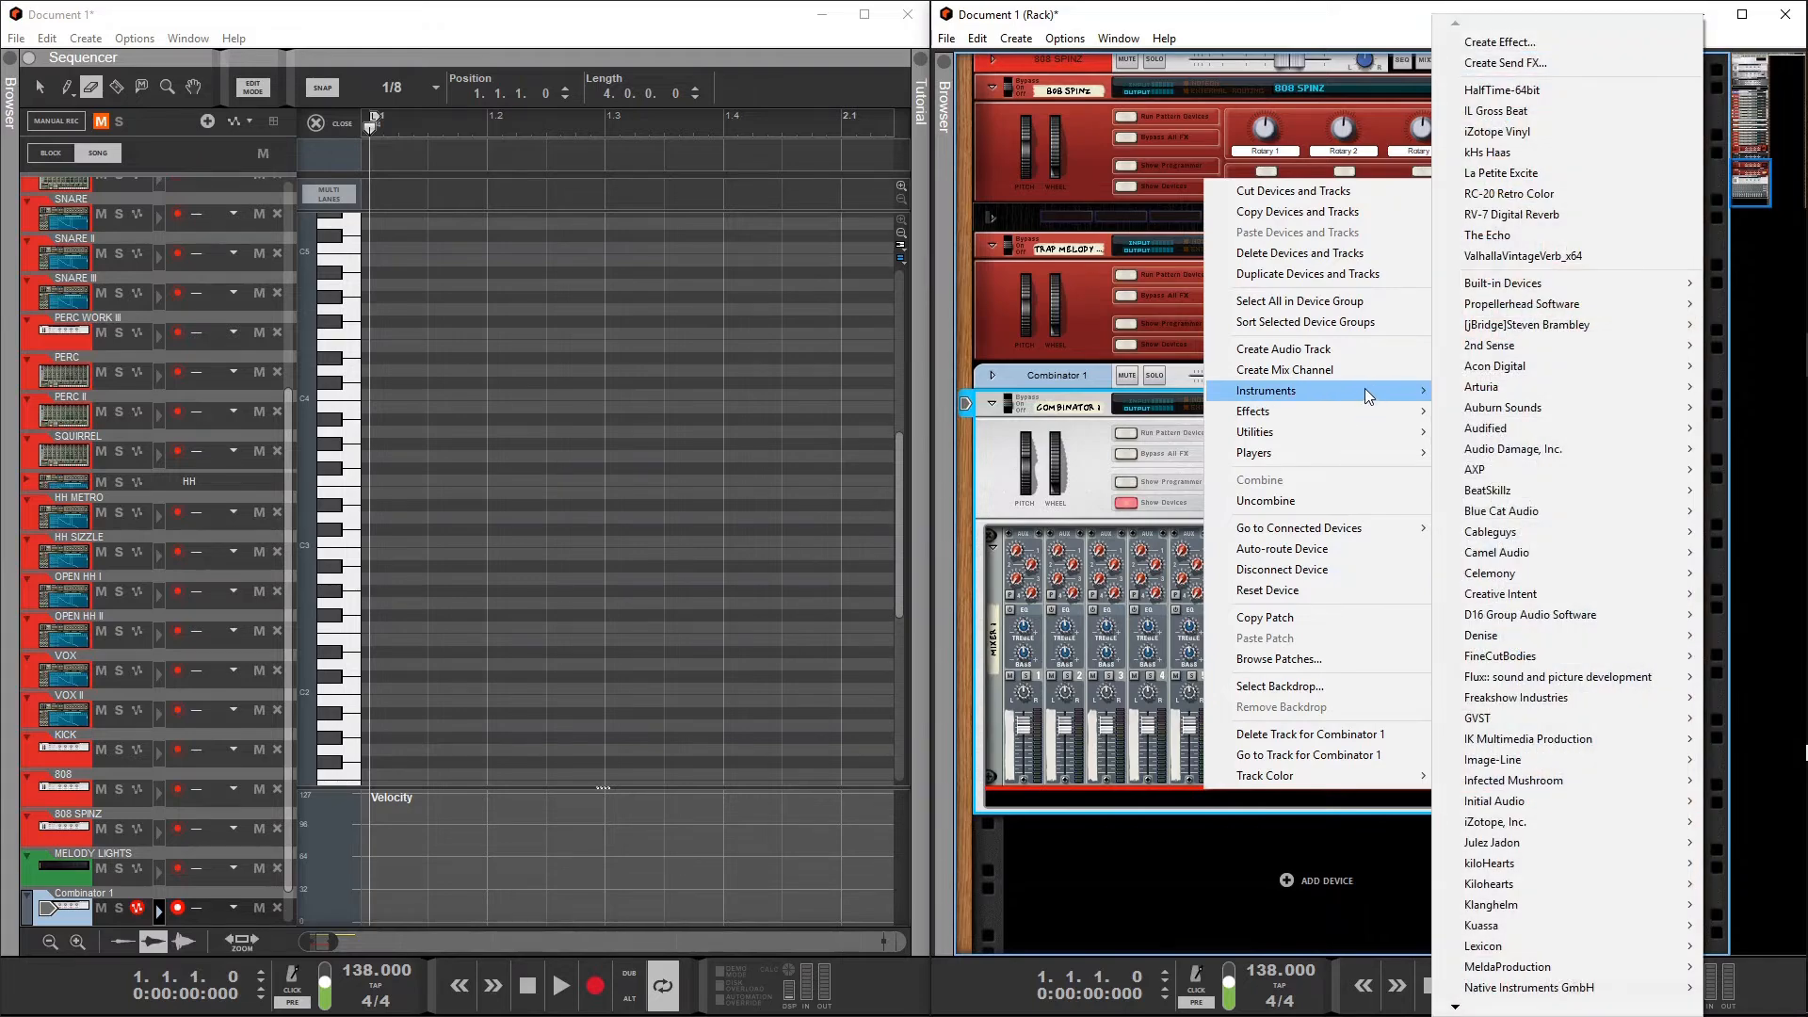
mouse_move(1366, 389)
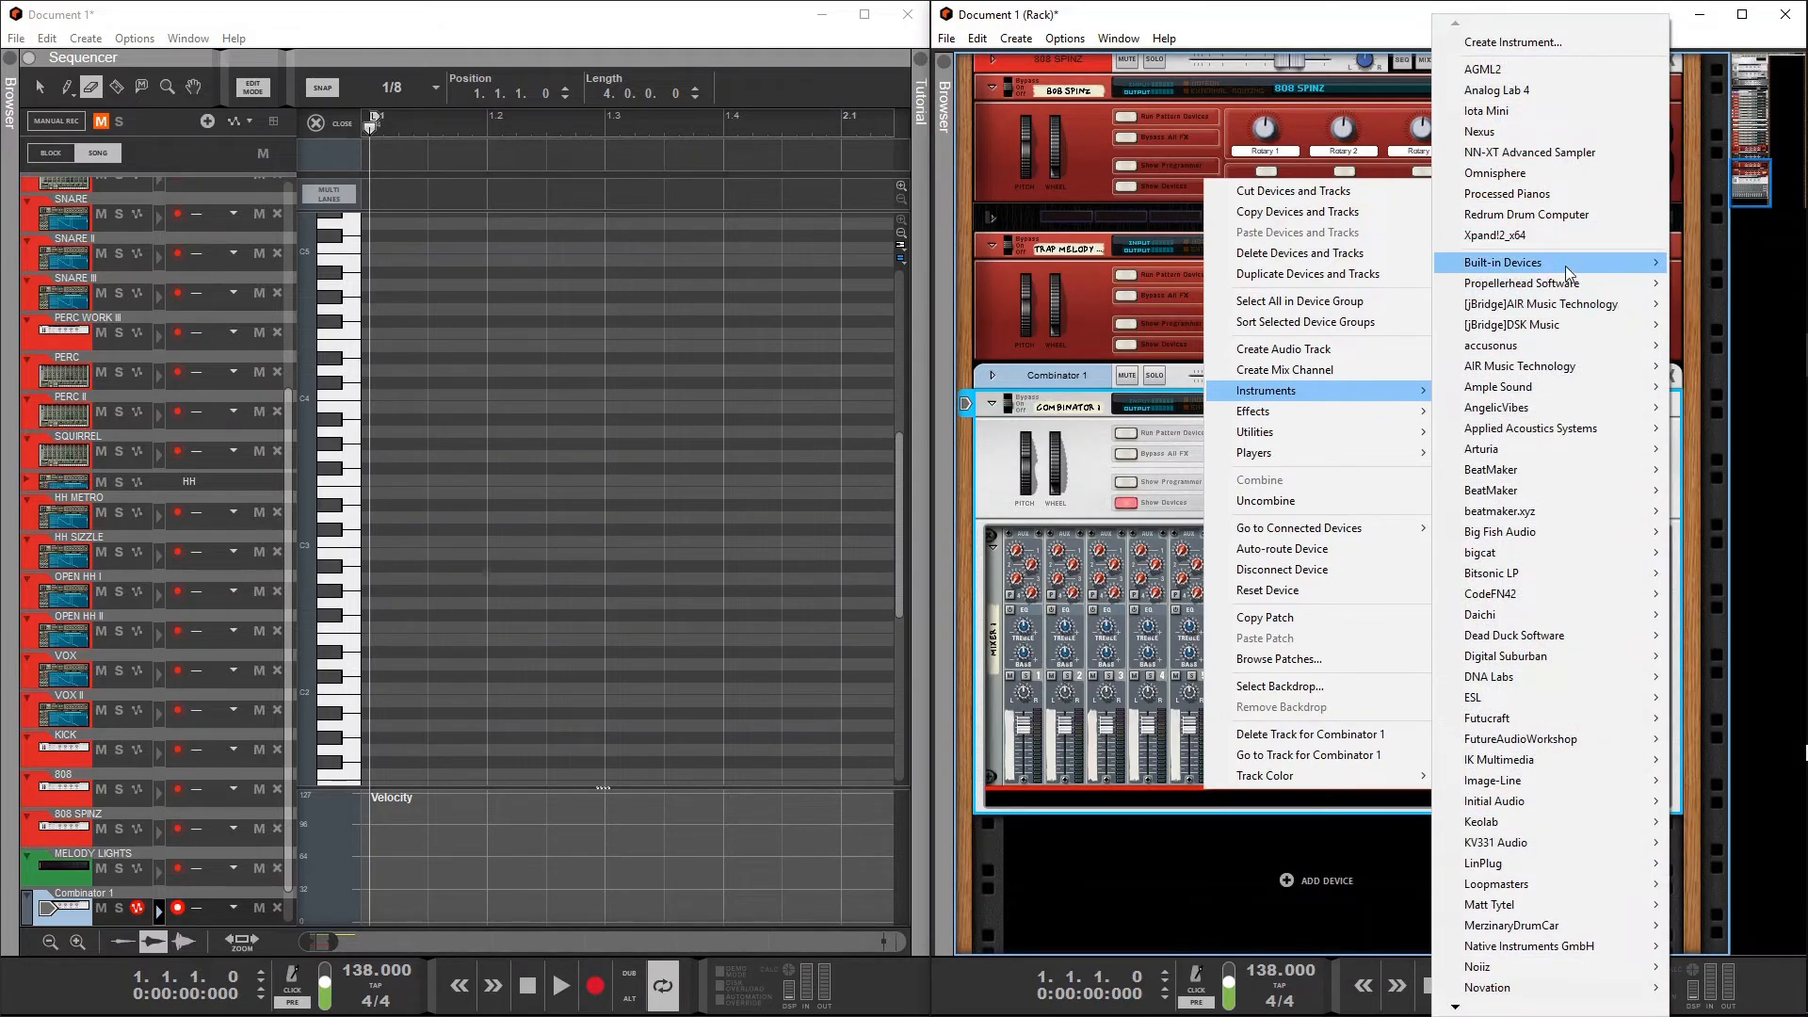
mouse_move(1565, 265)
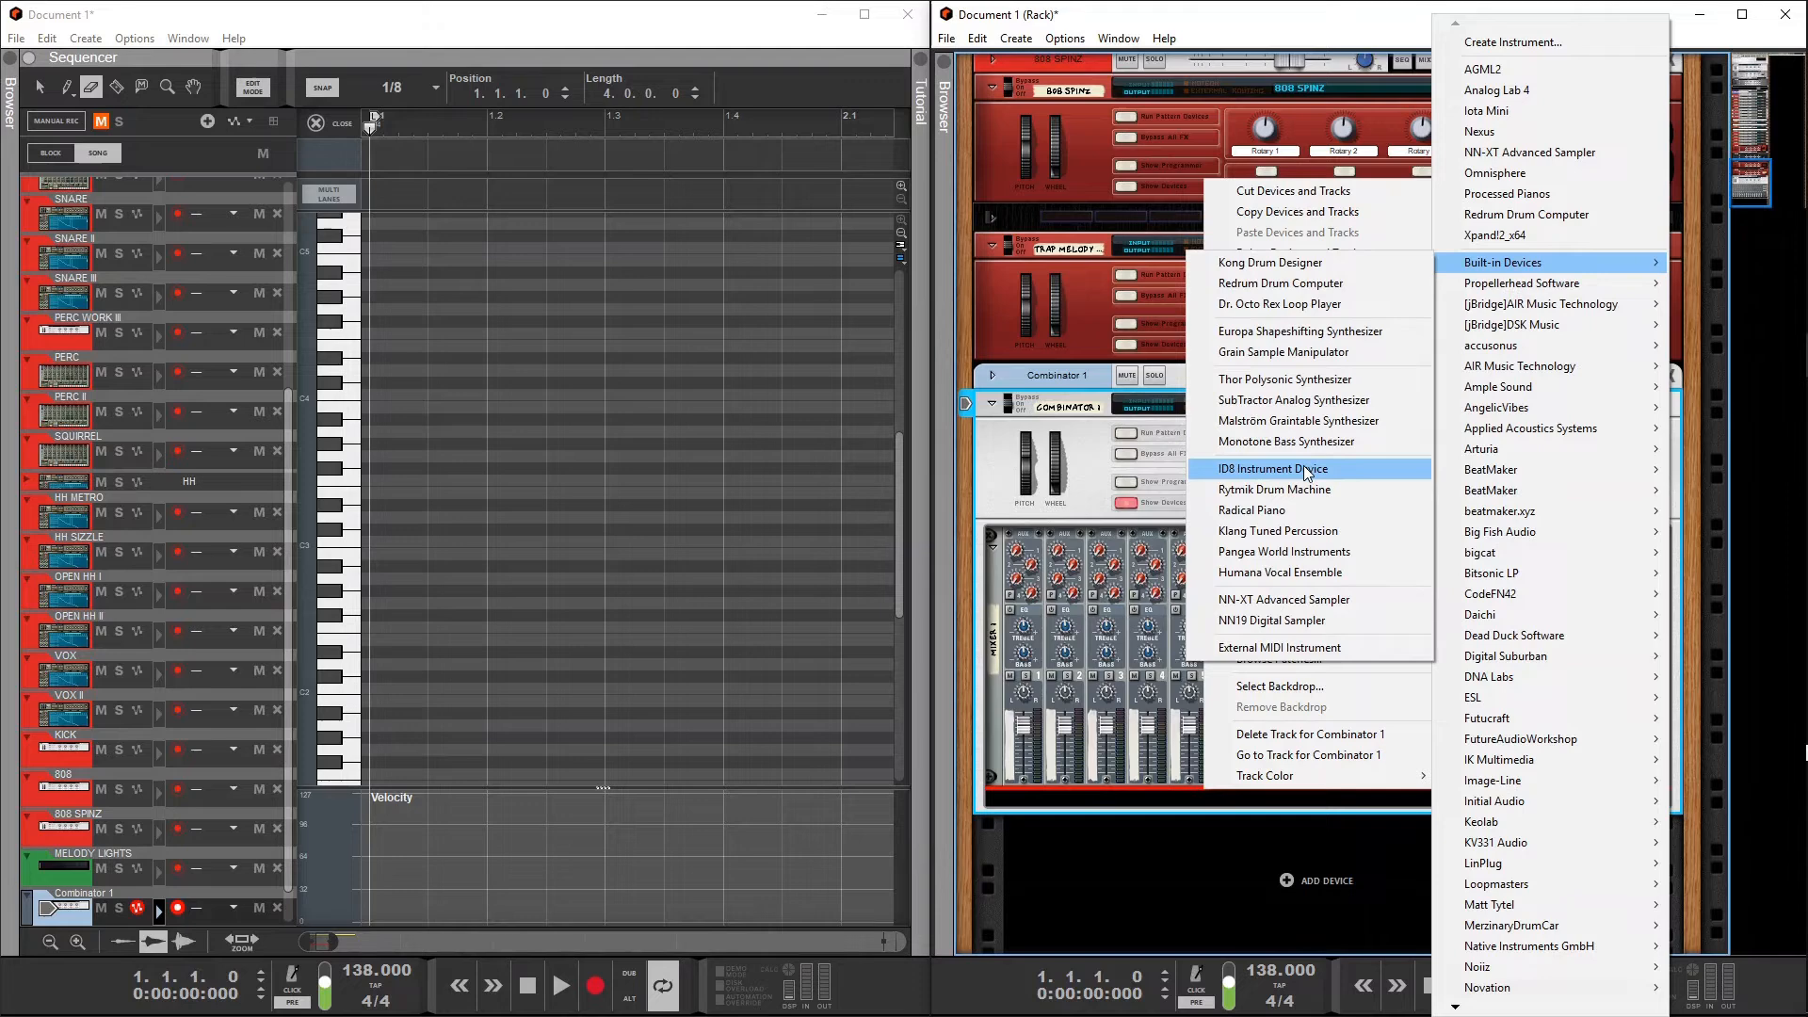
click(1306, 469)
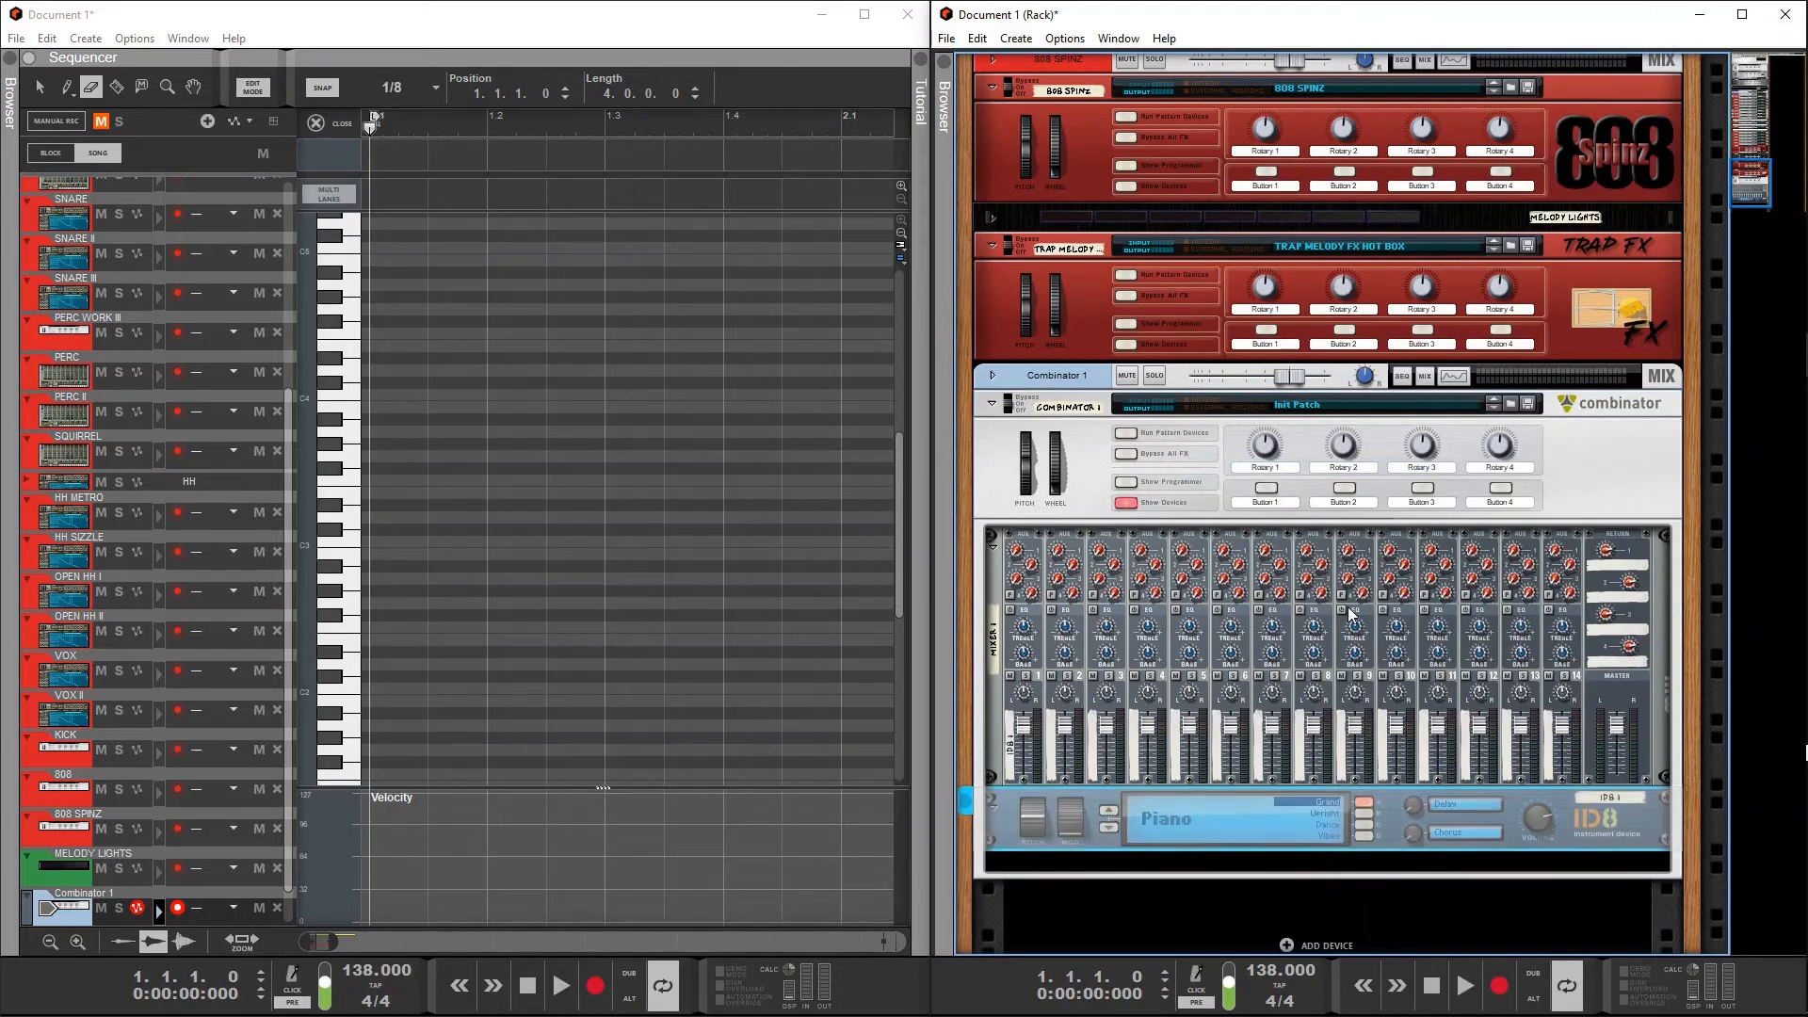
Add a Klang Tuned Percussion instrument below the ID8 inside Combinator 1
right_click(1183, 862)
mouse_move(1337, 483)
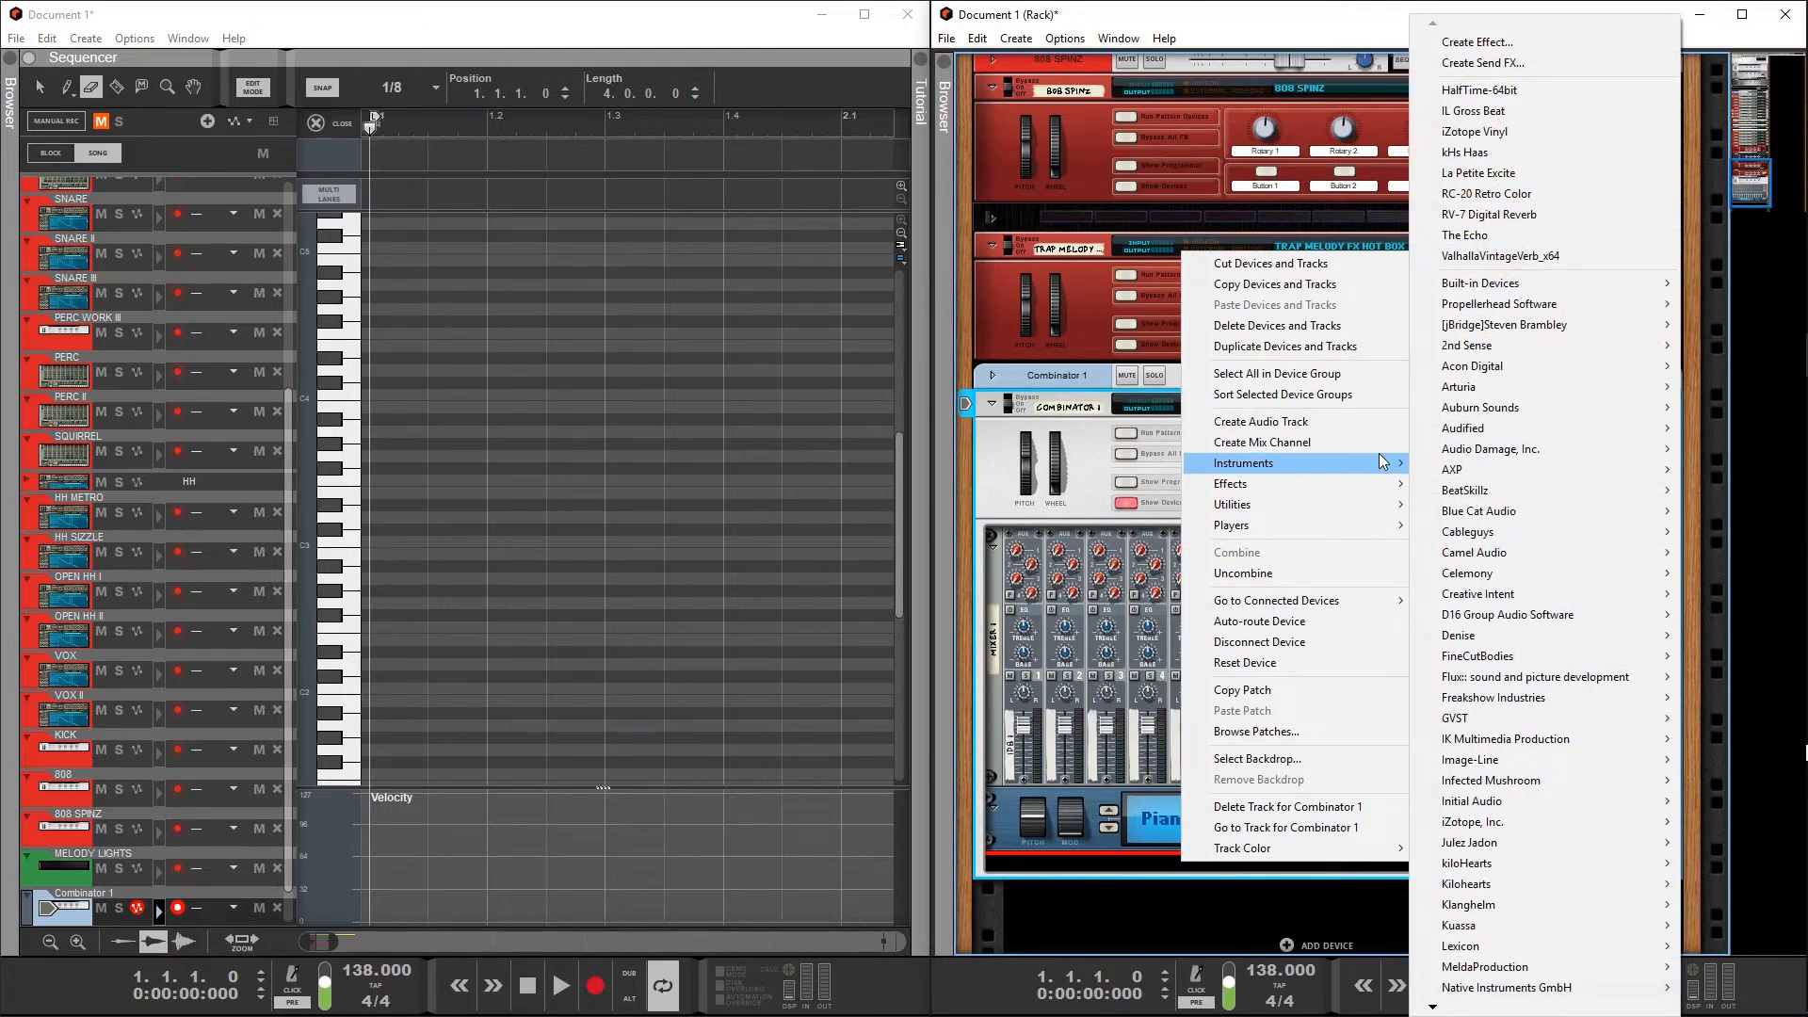
mouse_move(1382, 462)
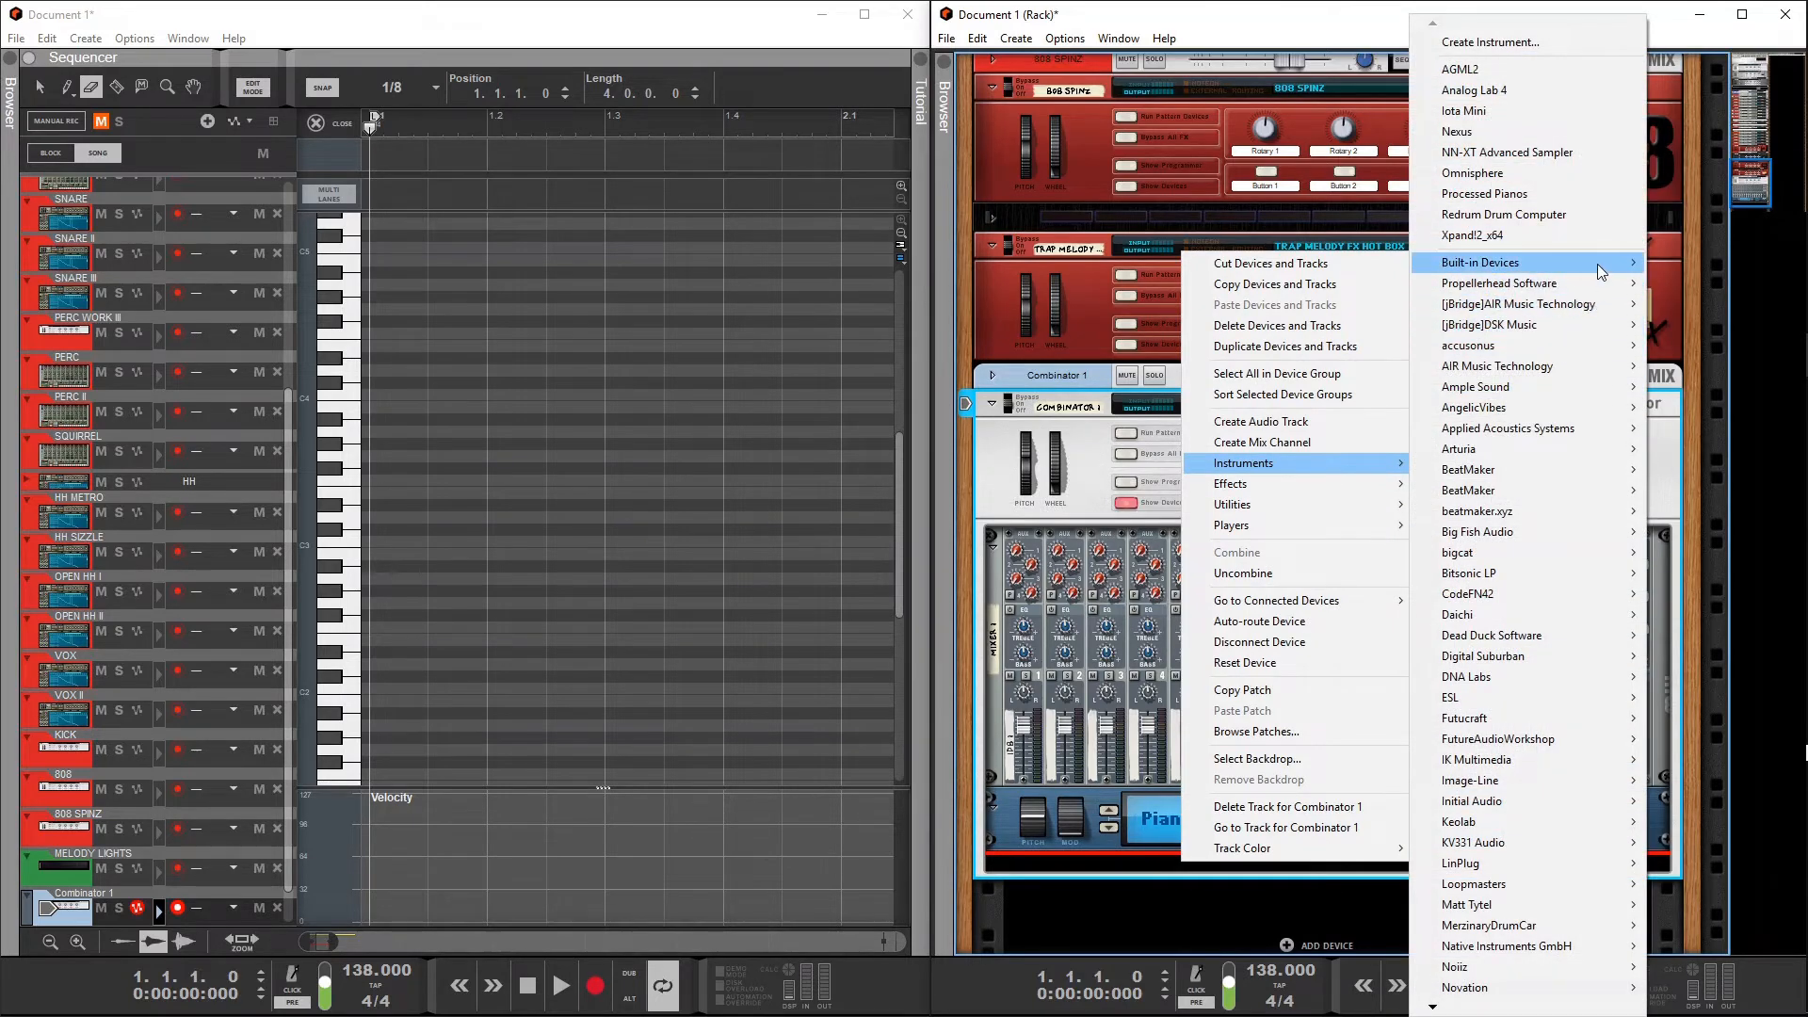
mouse_move(1520, 265)
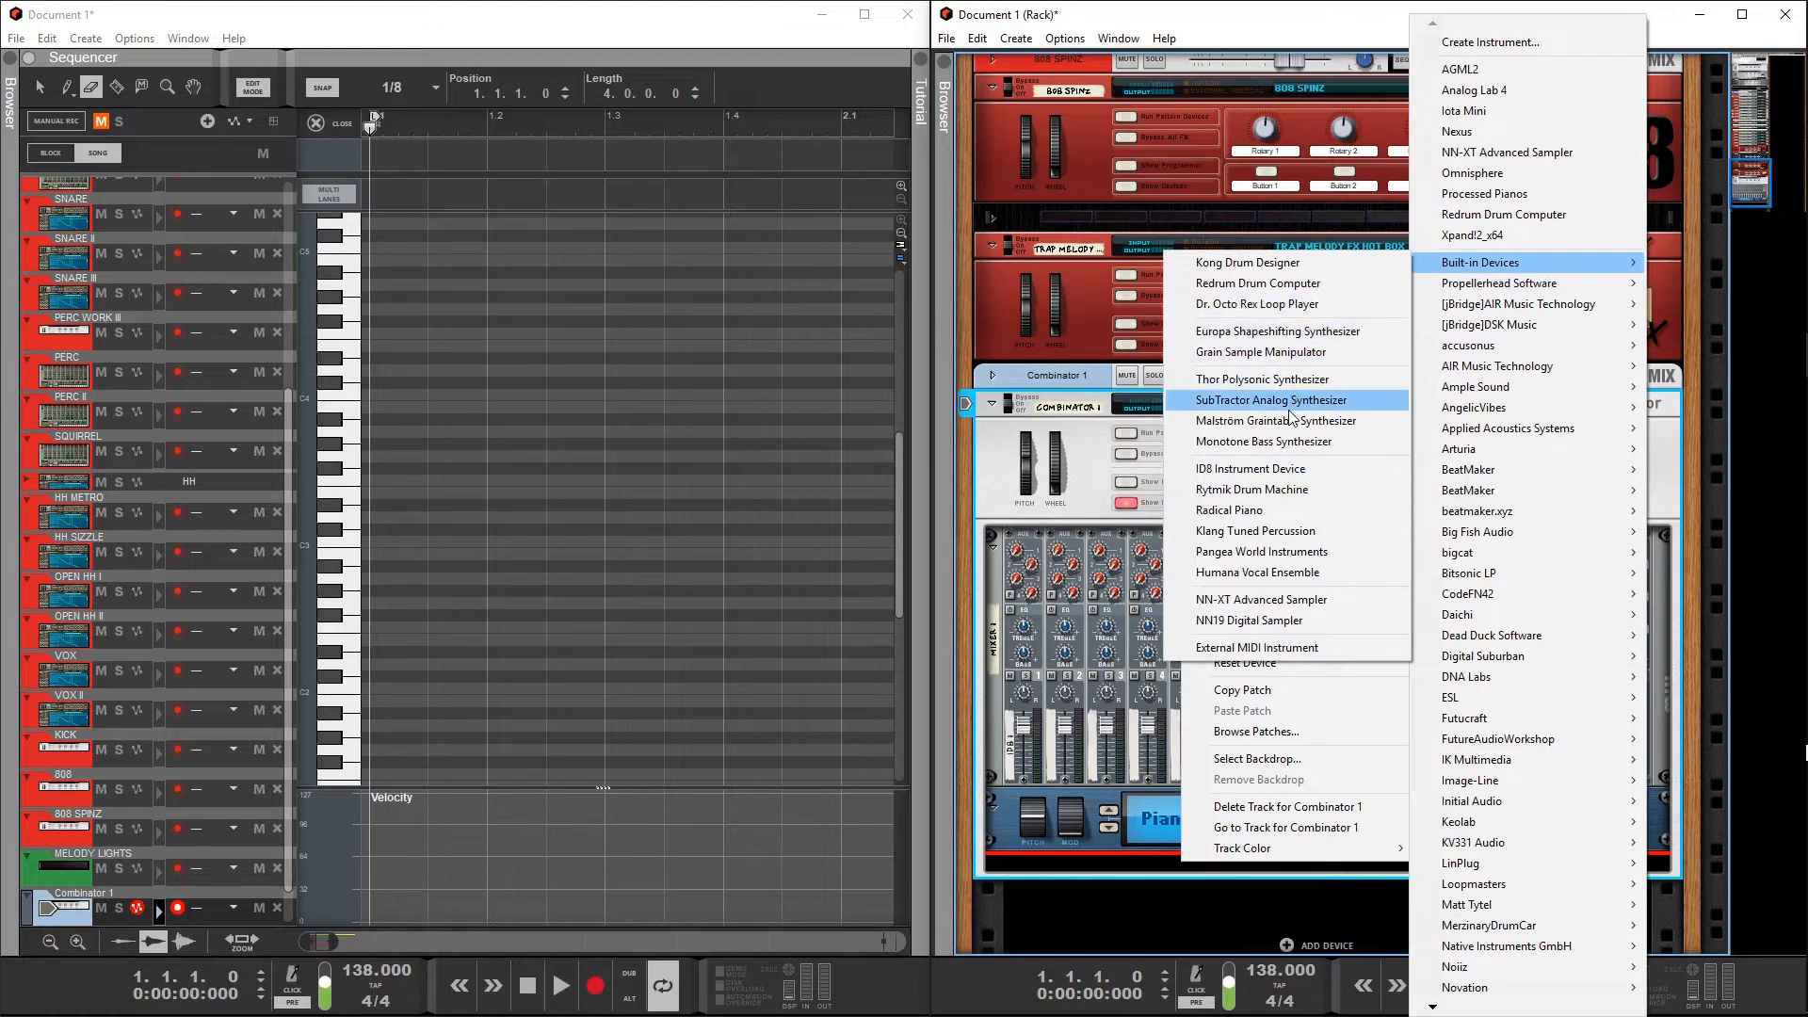
click(1268, 533)
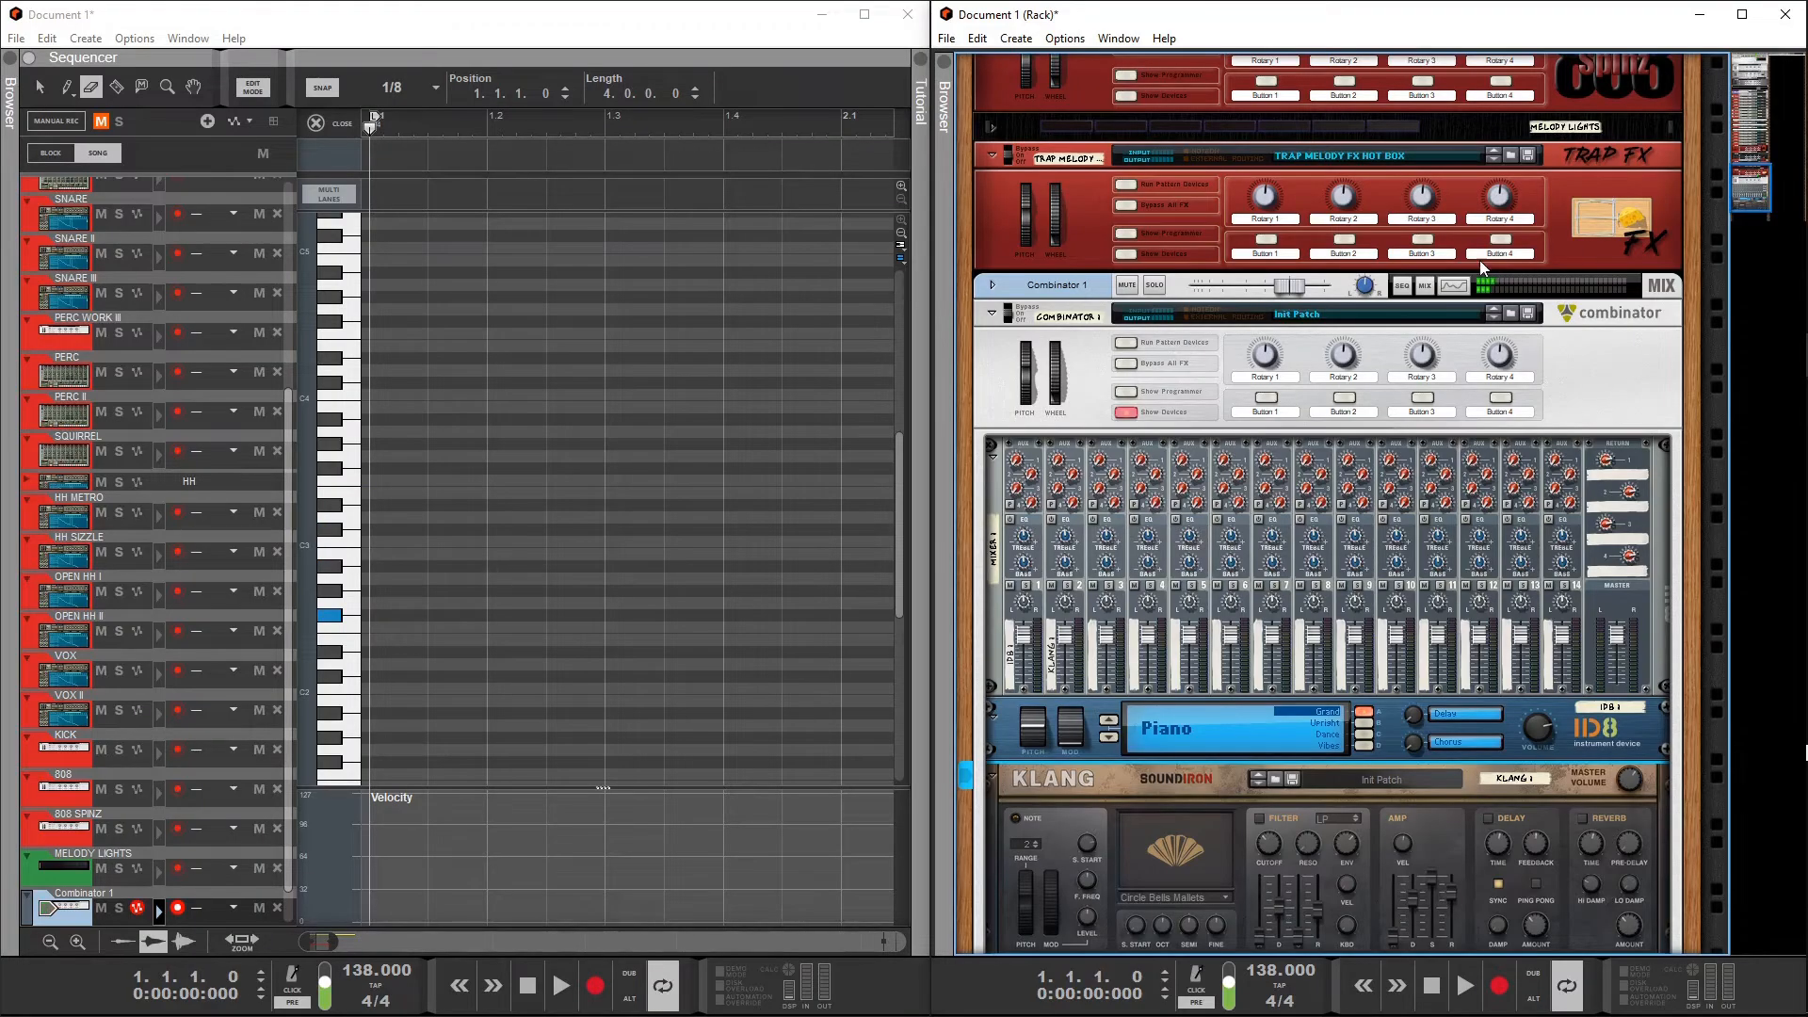
Enable a high-pass filter at about 282.8 Hz on Combinator 1's mix channel and lower the channel's level slightly
click(1454, 285)
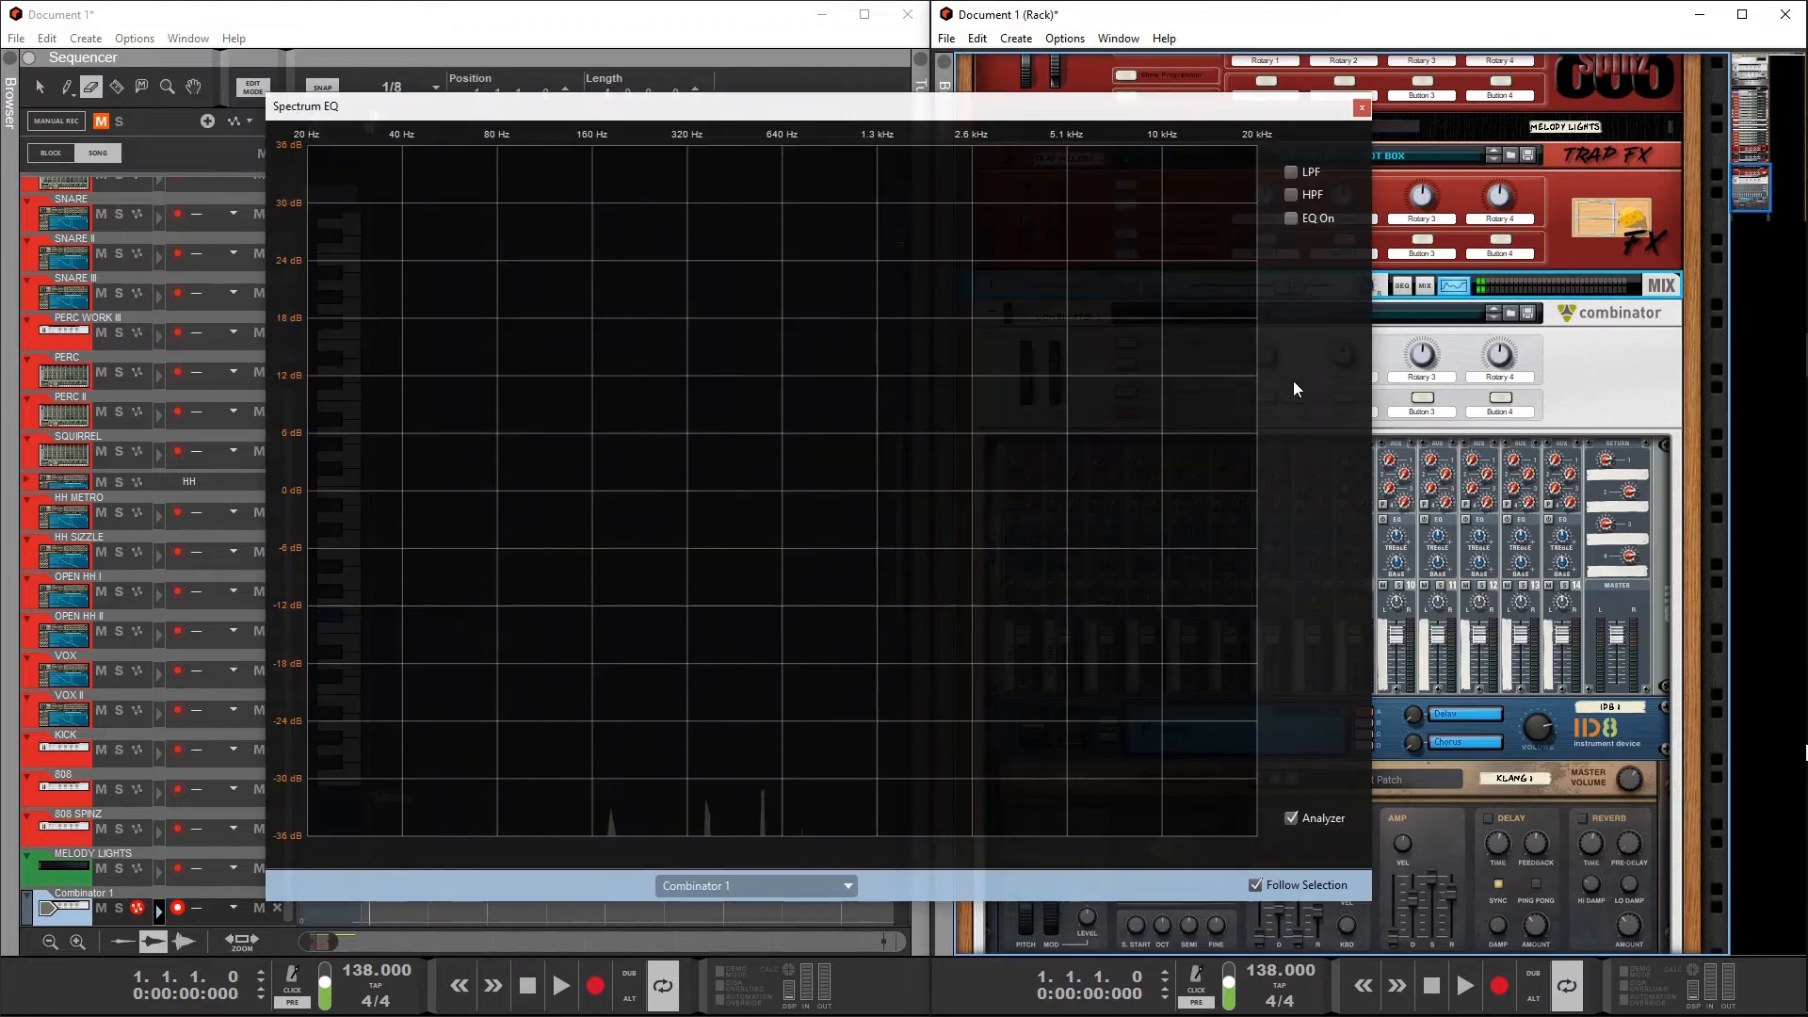
click(1292, 194)
drag(612, 489, 673, 491)
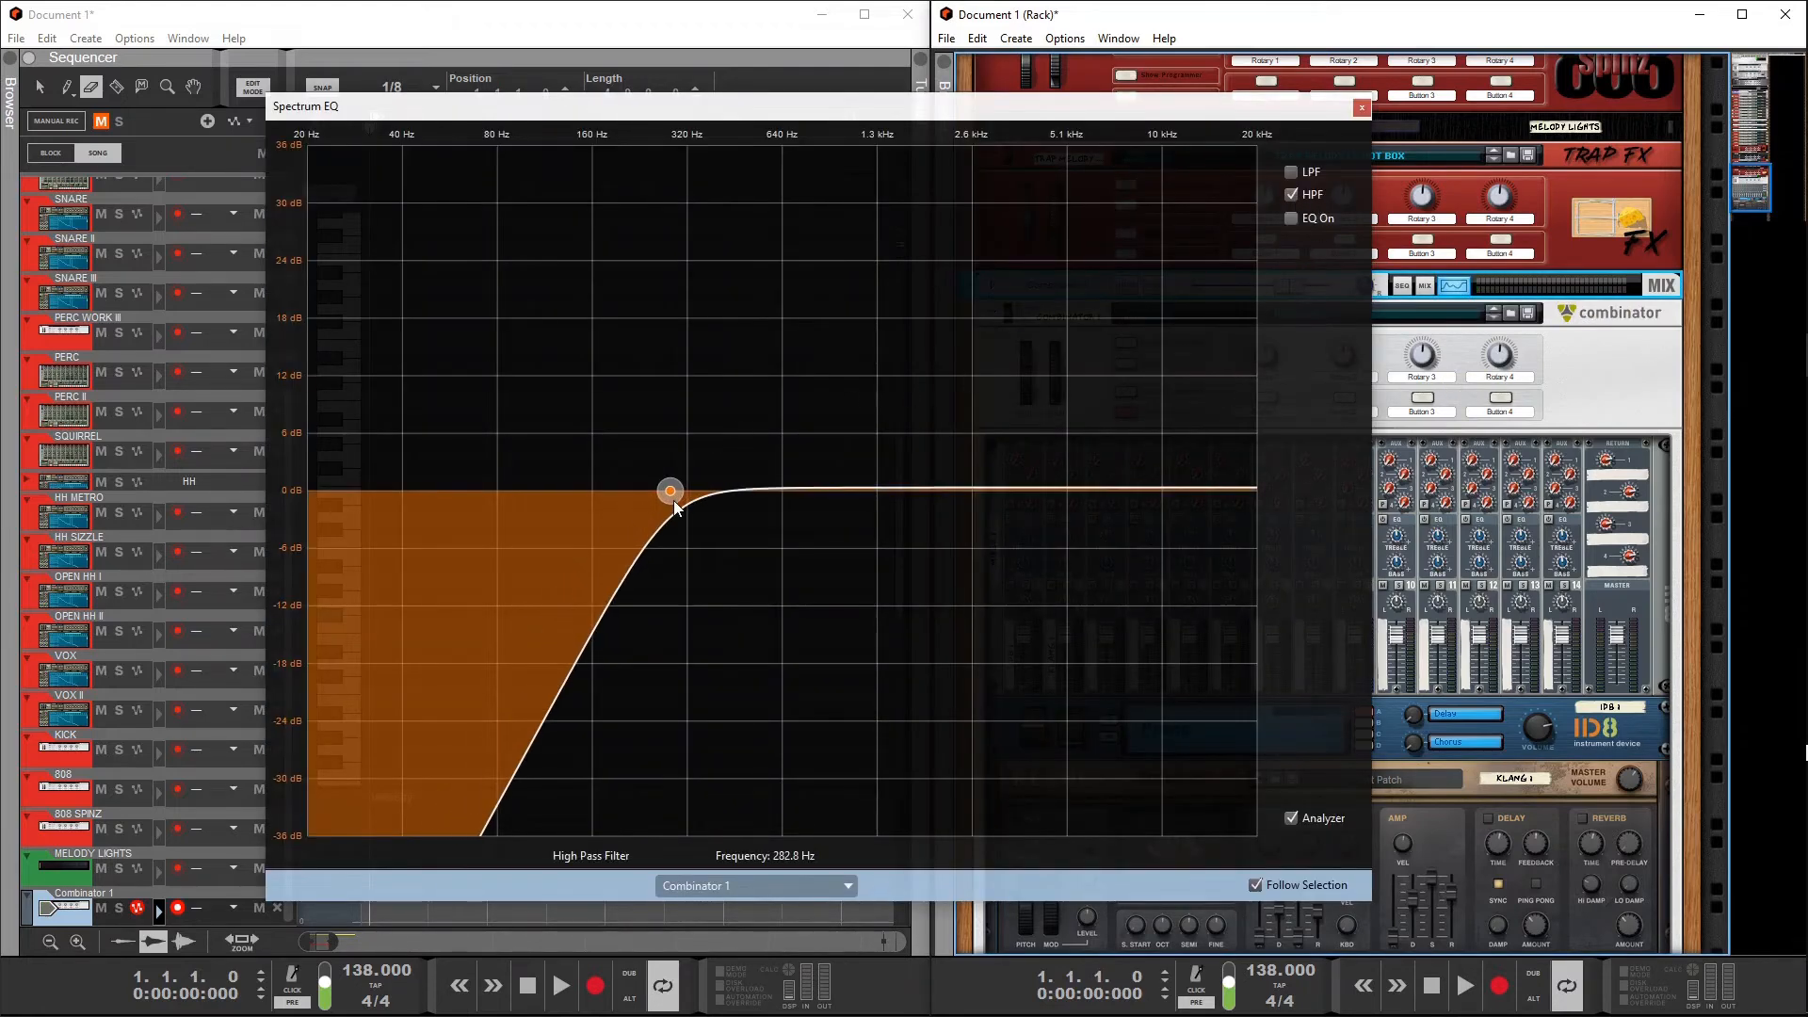
click(1365, 109)
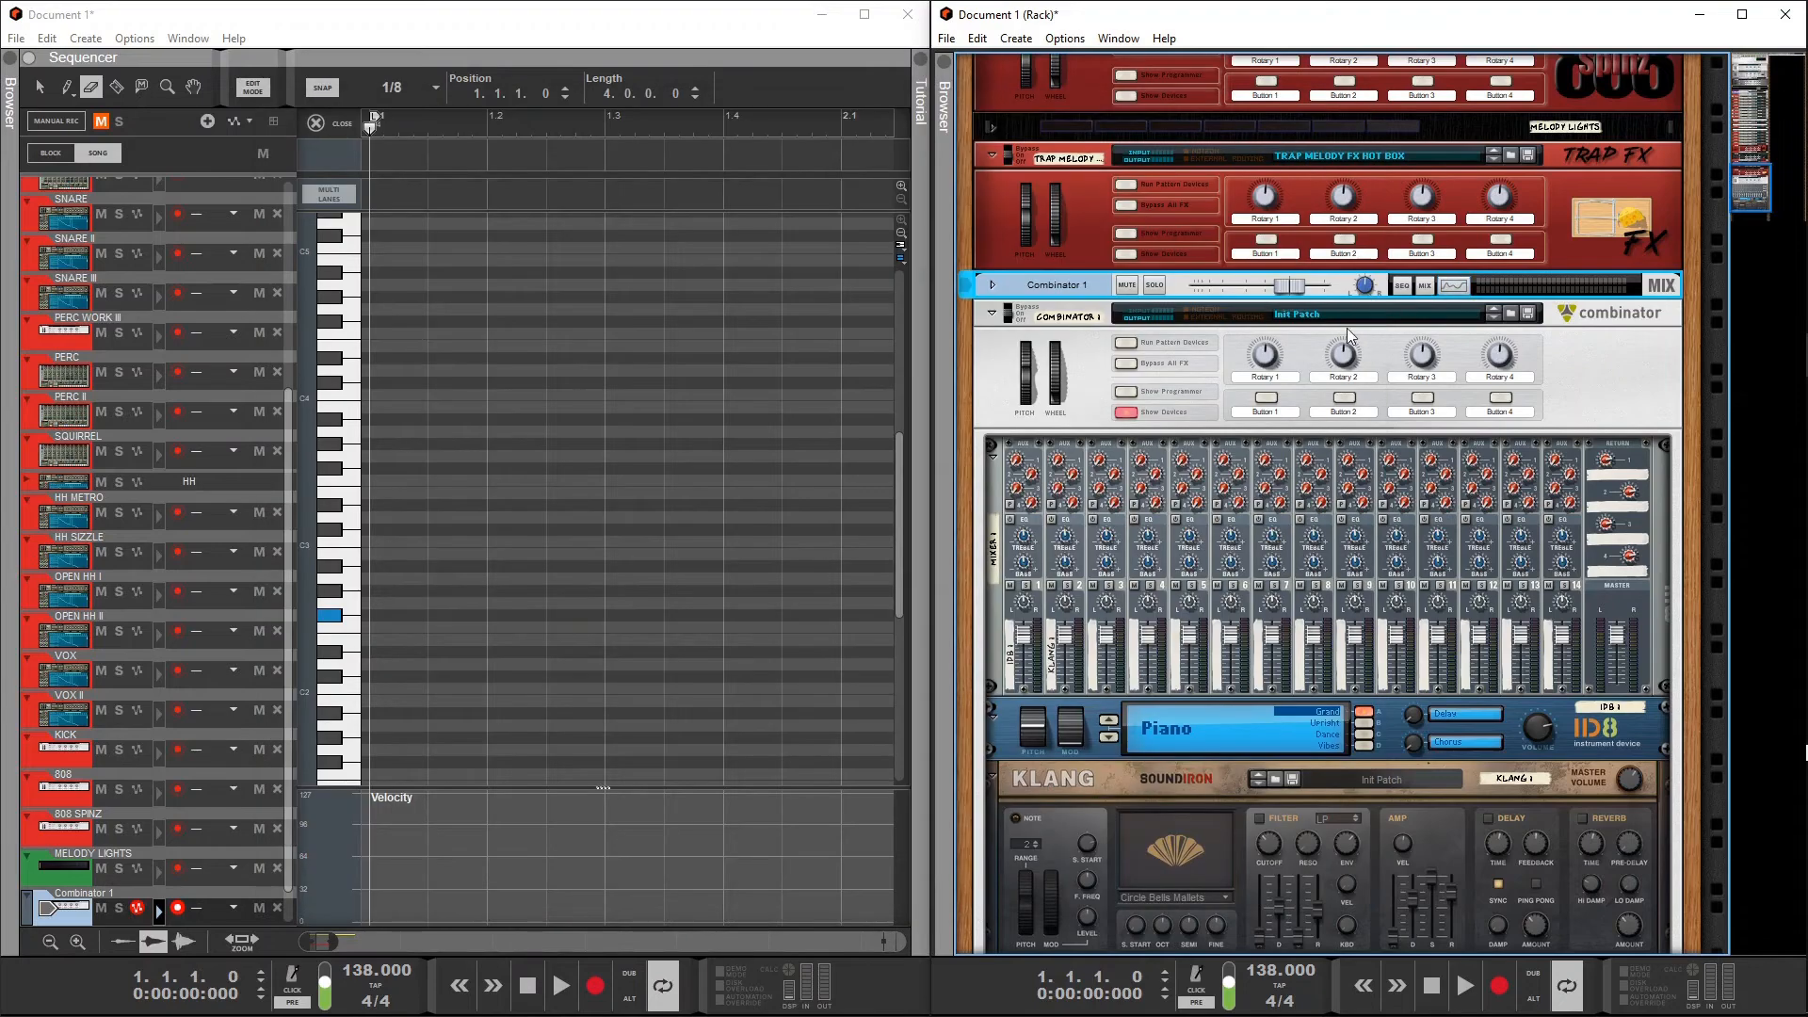
drag(1292, 294, 1264, 298)
Add iZotope Vinyl as a send effect on the 14:2 mixer inside Combinator 1
click(1629, 477)
right_click(1625, 476)
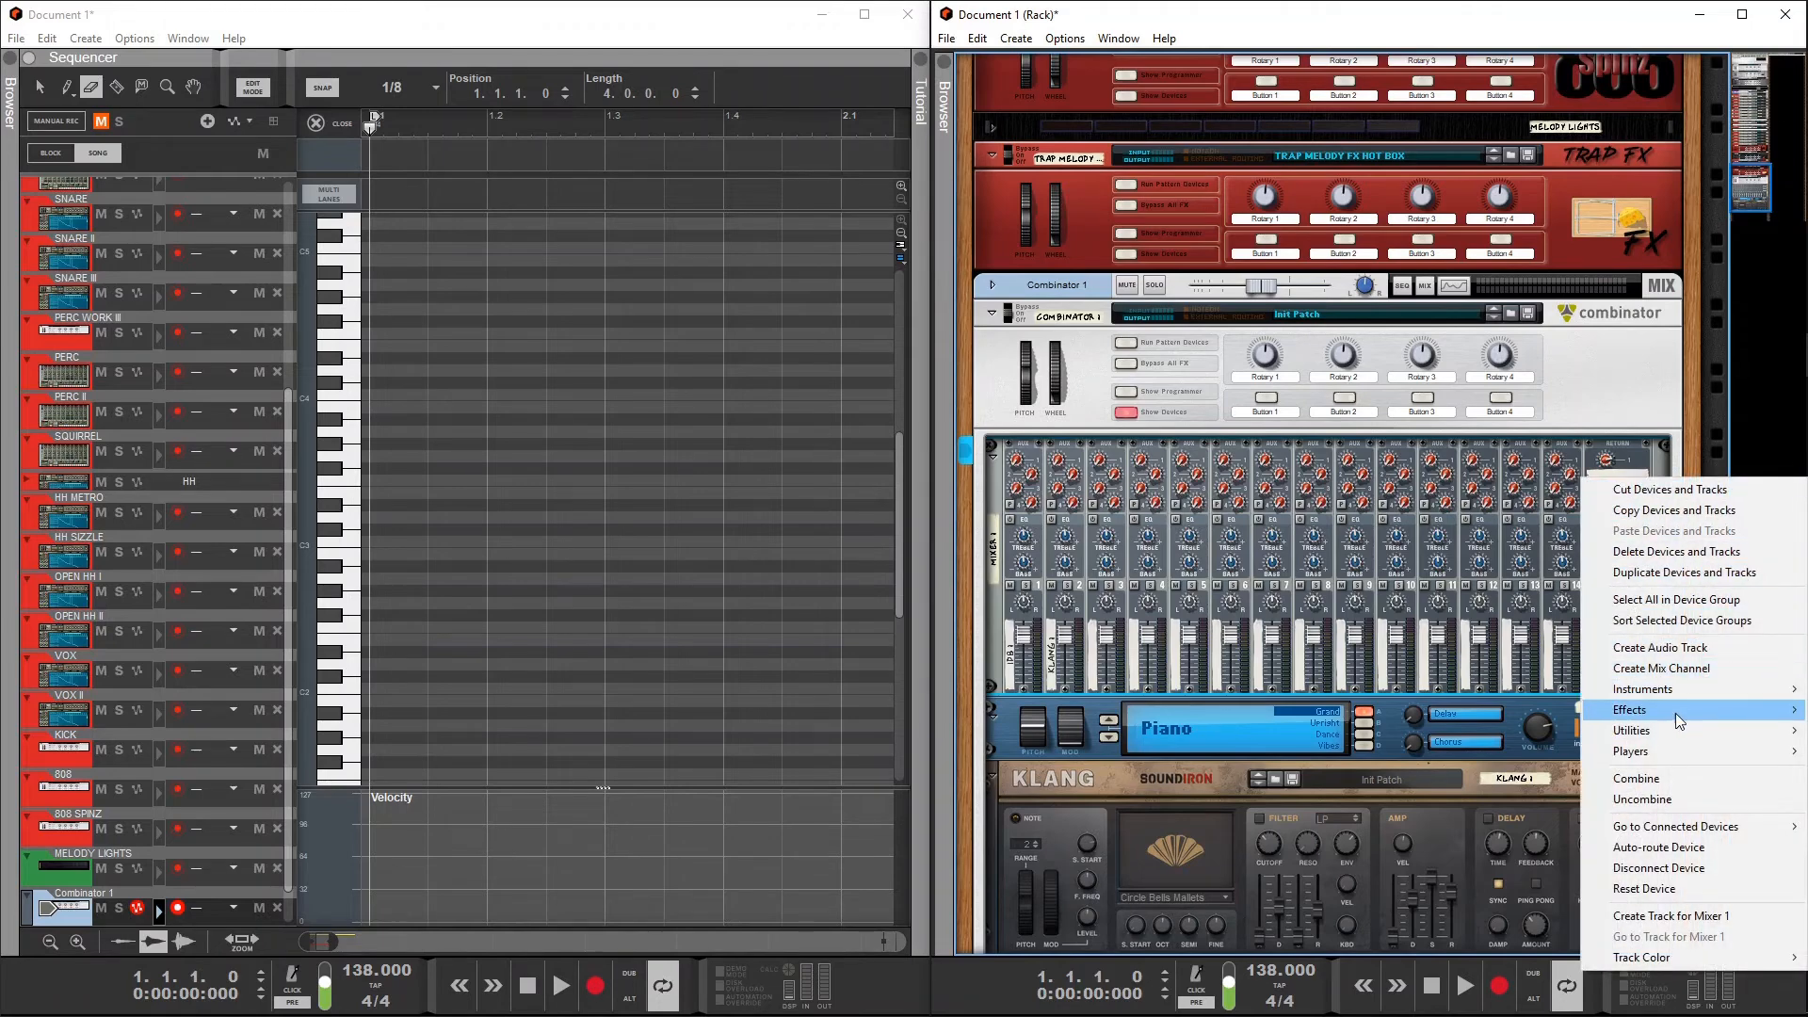
mouse_move(1677, 713)
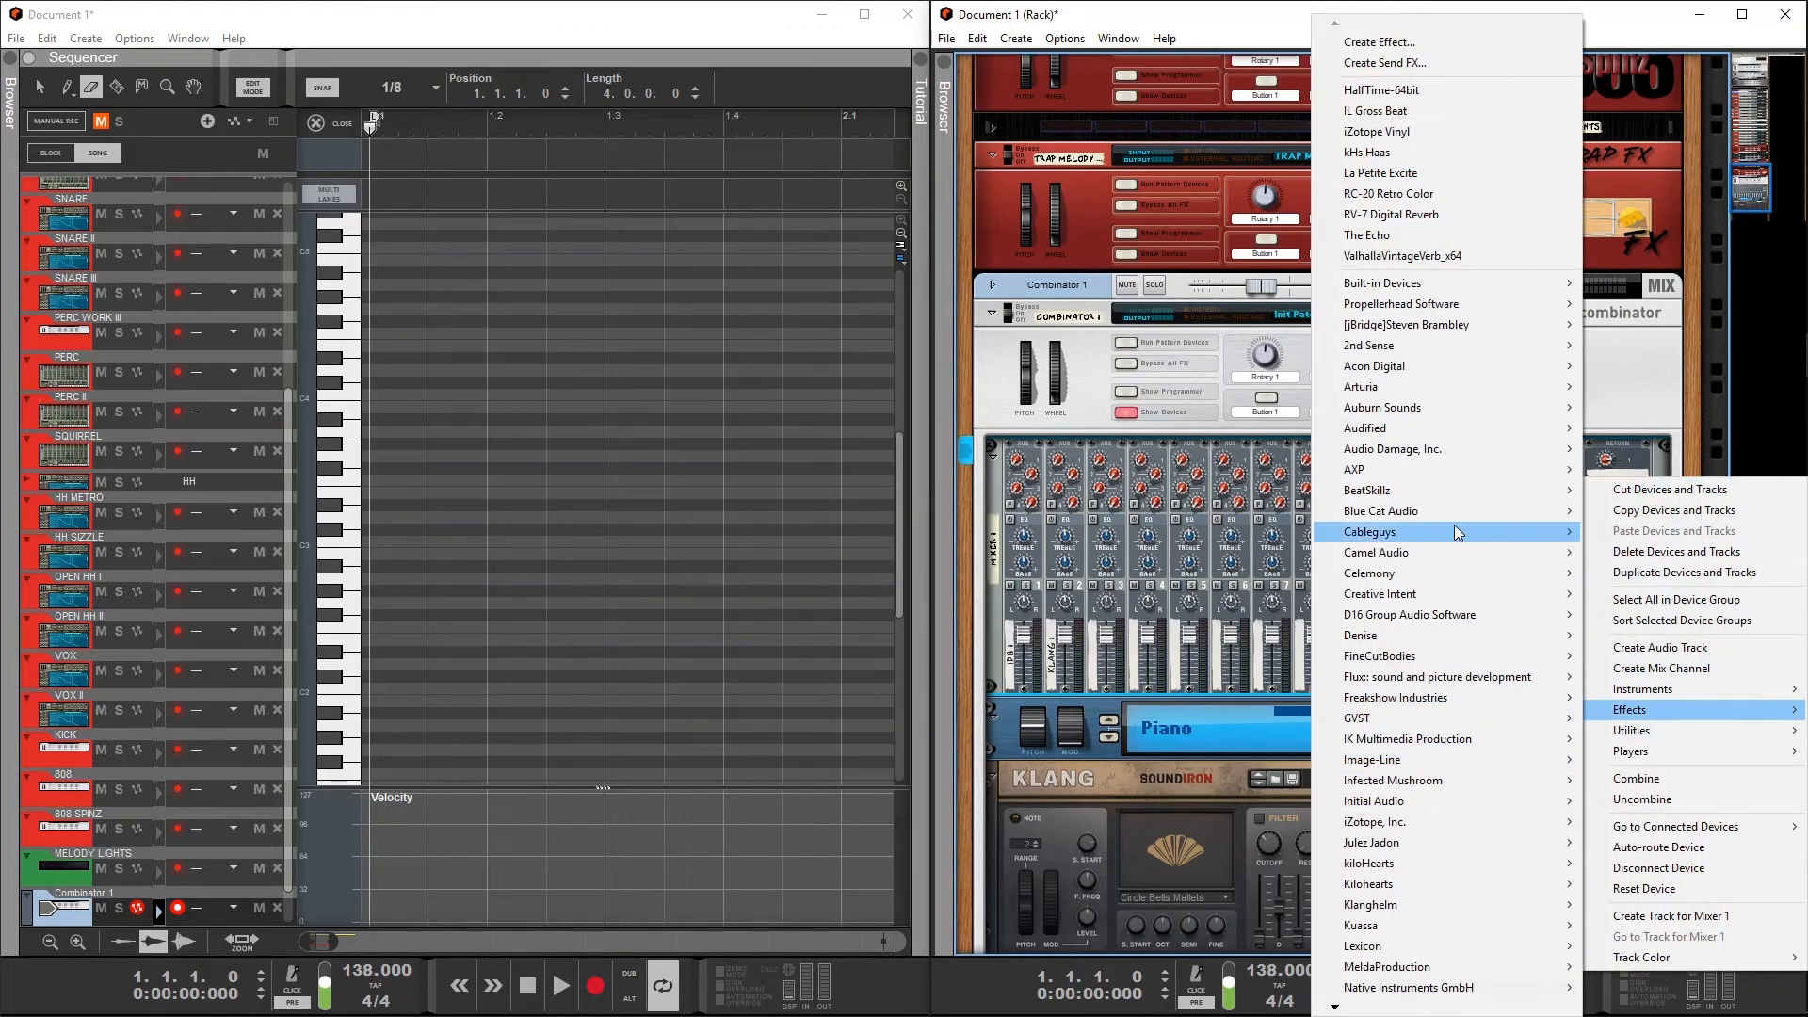
click(1471, 132)
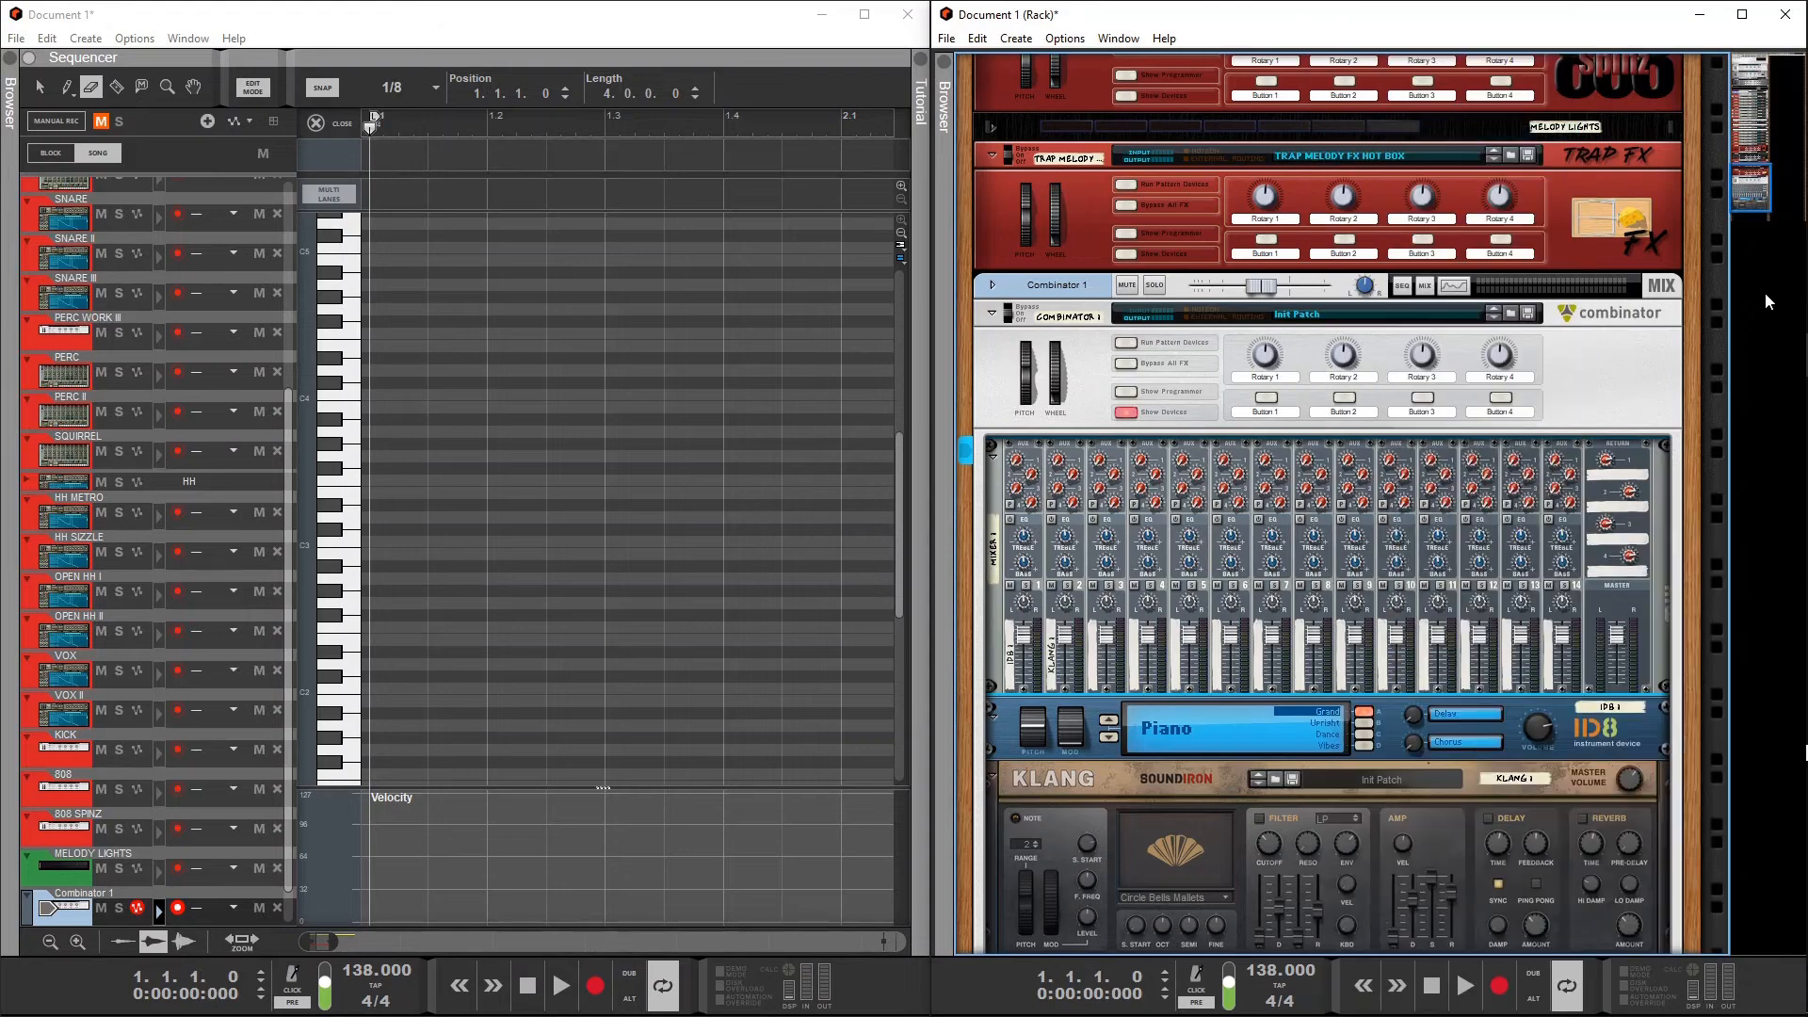
Raise iZotope Vinyl's warp depth to about the middle and its wear slightly, and close the plugin window
click(1460, 811)
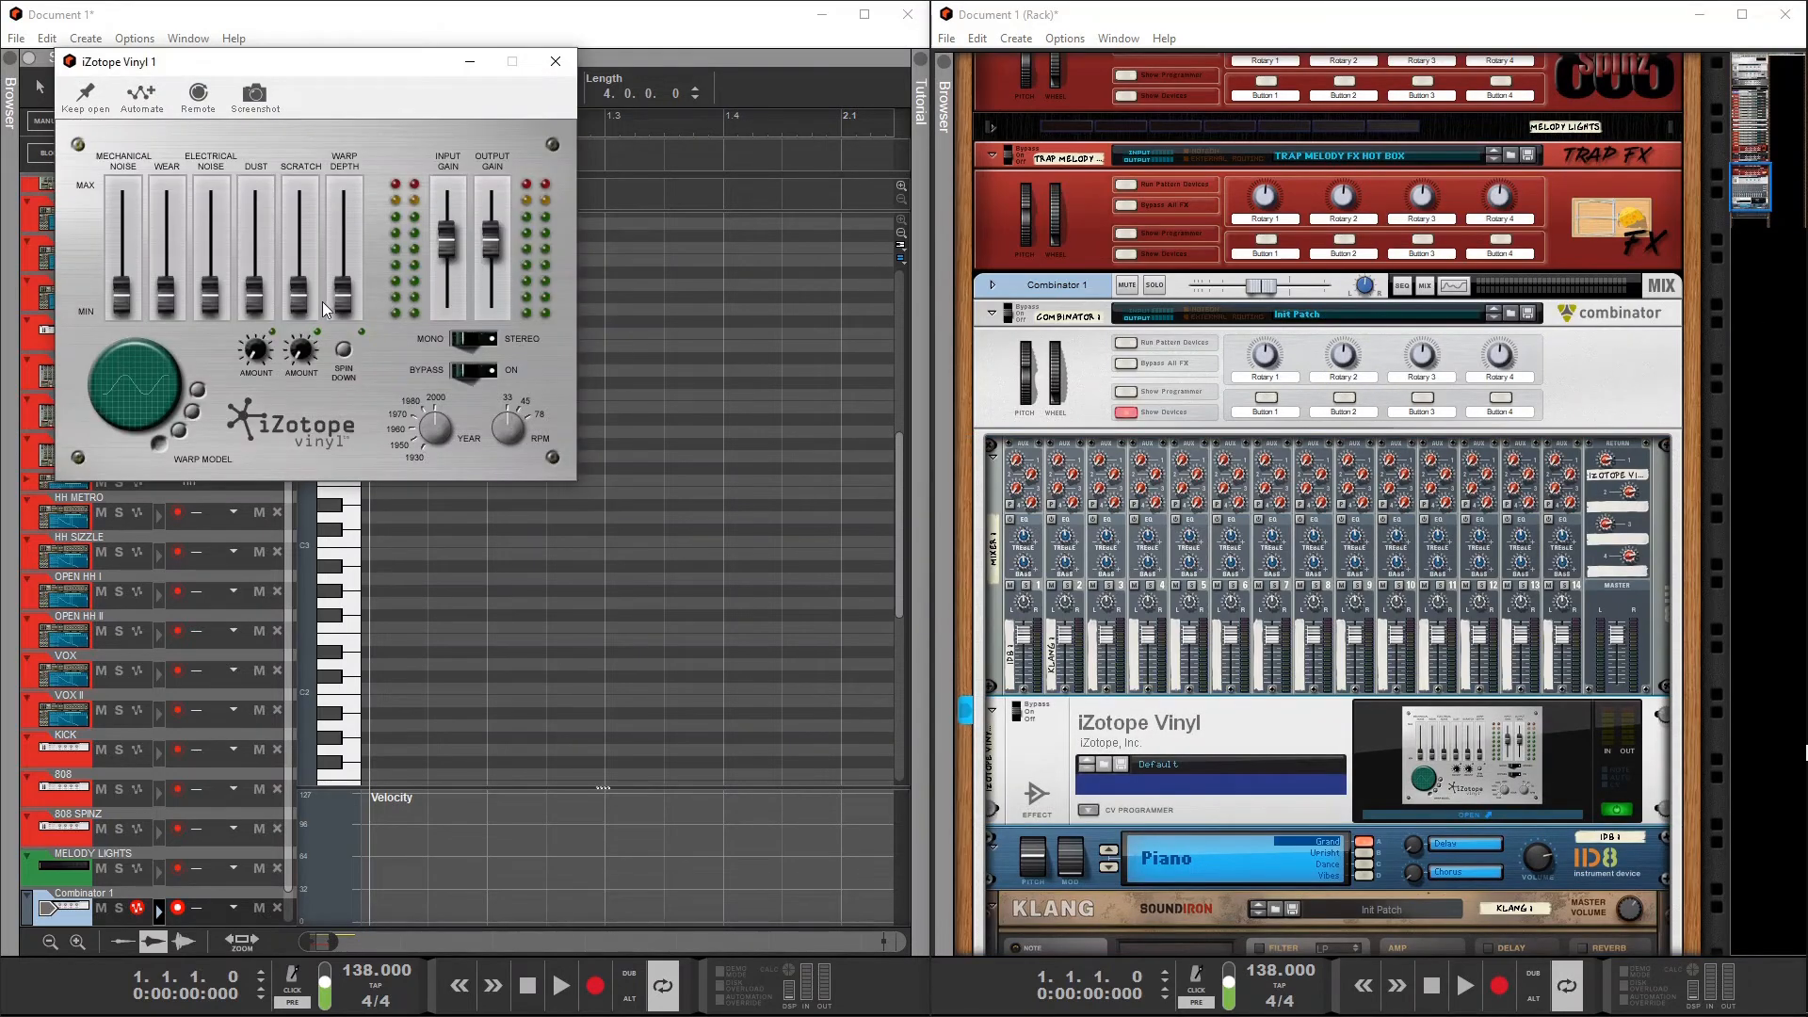
drag(352, 262, 354, 240)
drag(166, 292, 179, 268)
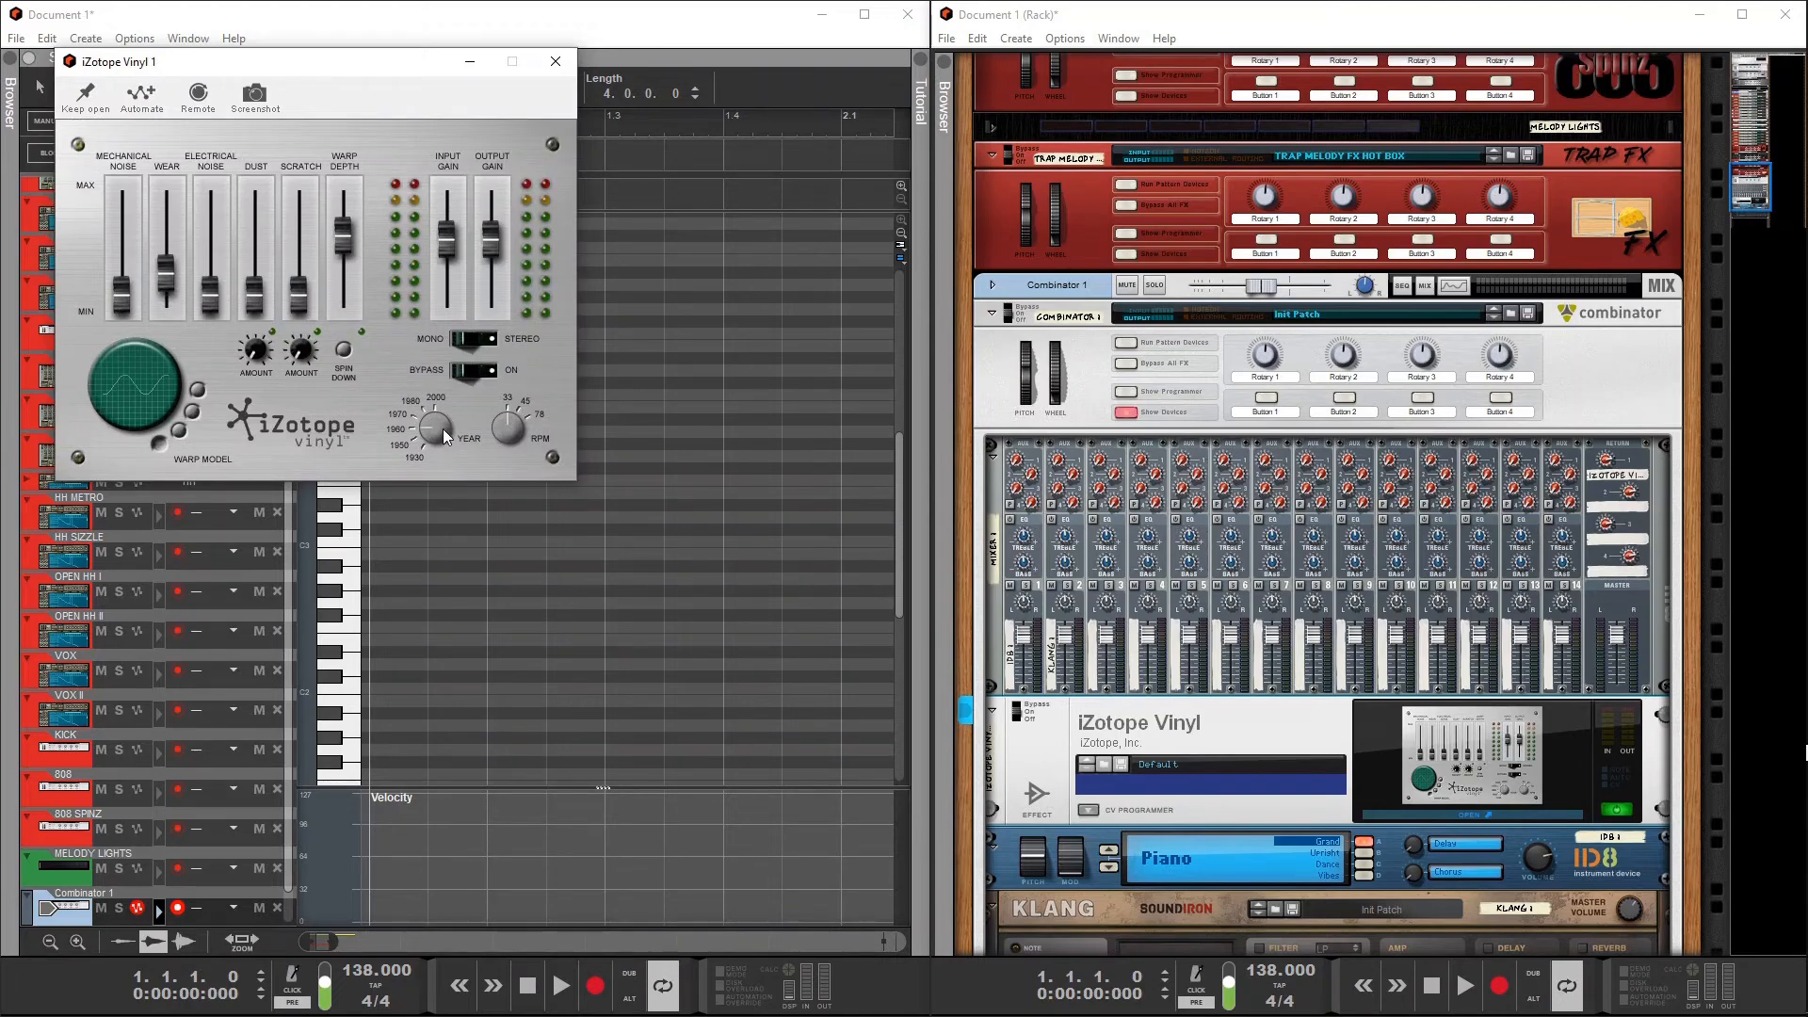
click(556, 61)
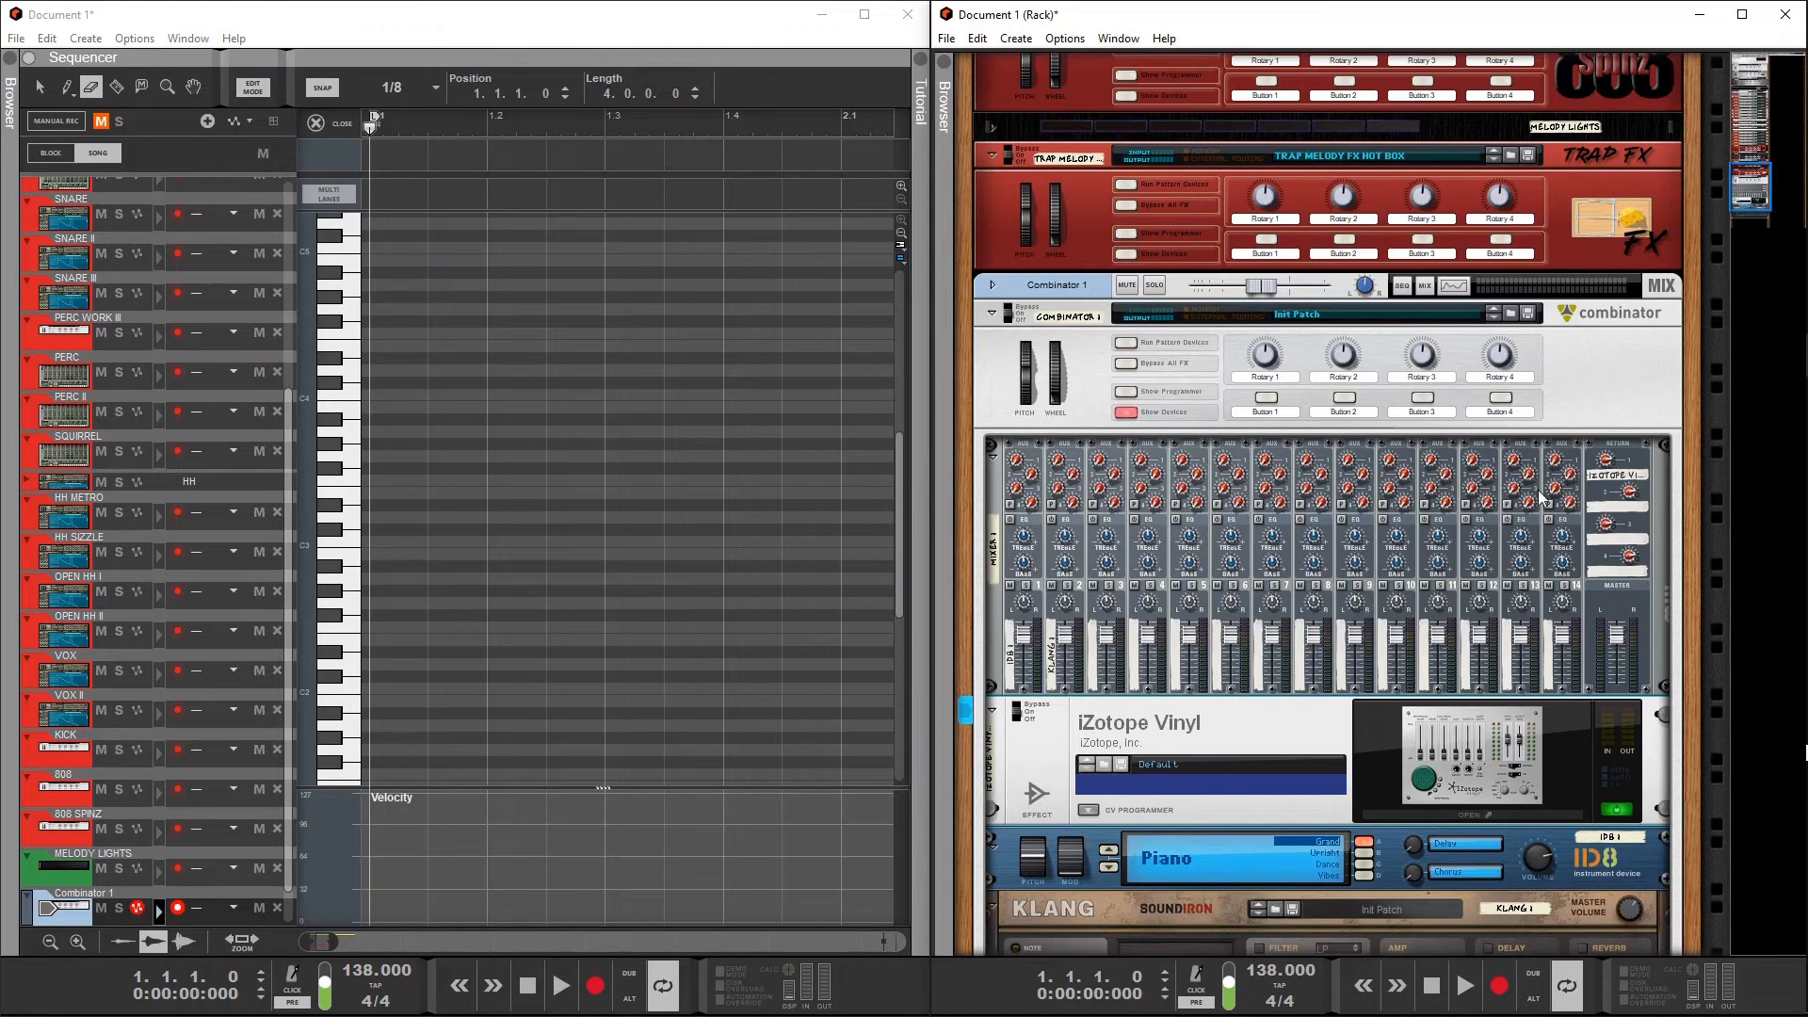
Set the Aux 1 send of the mixer's channel 1 to 111
drag(1014, 464, 1049, 412)
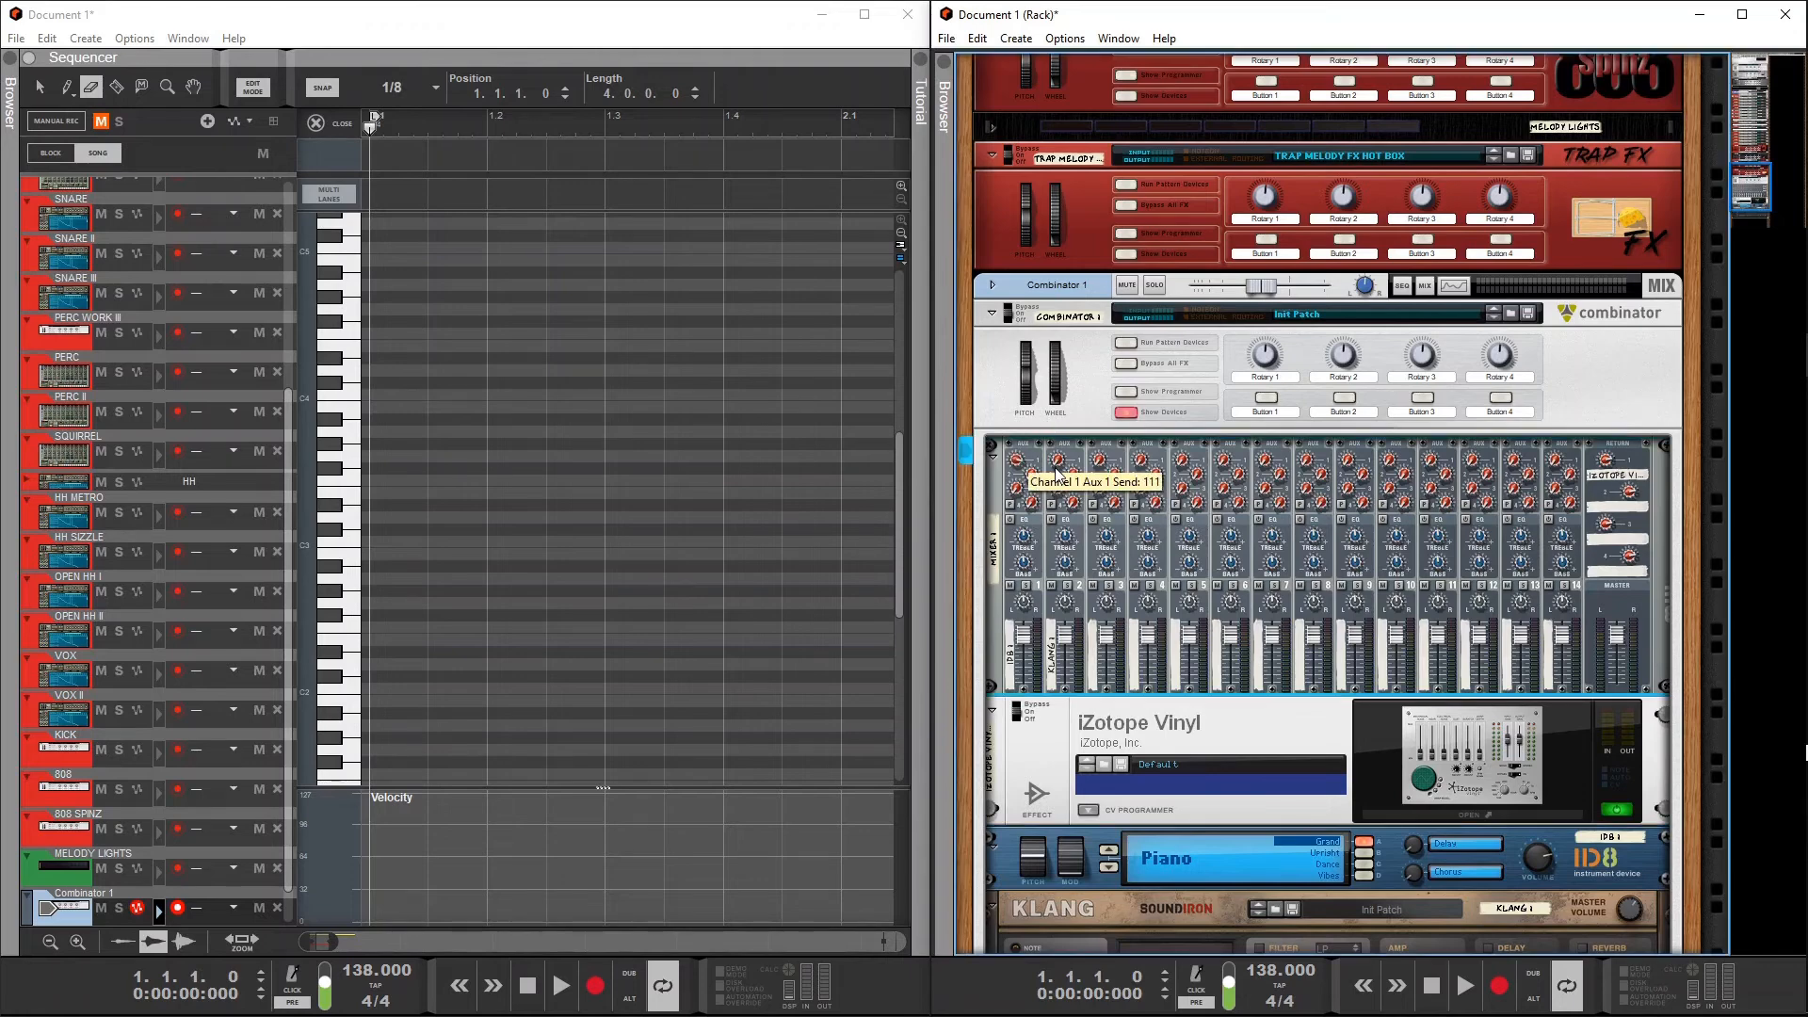